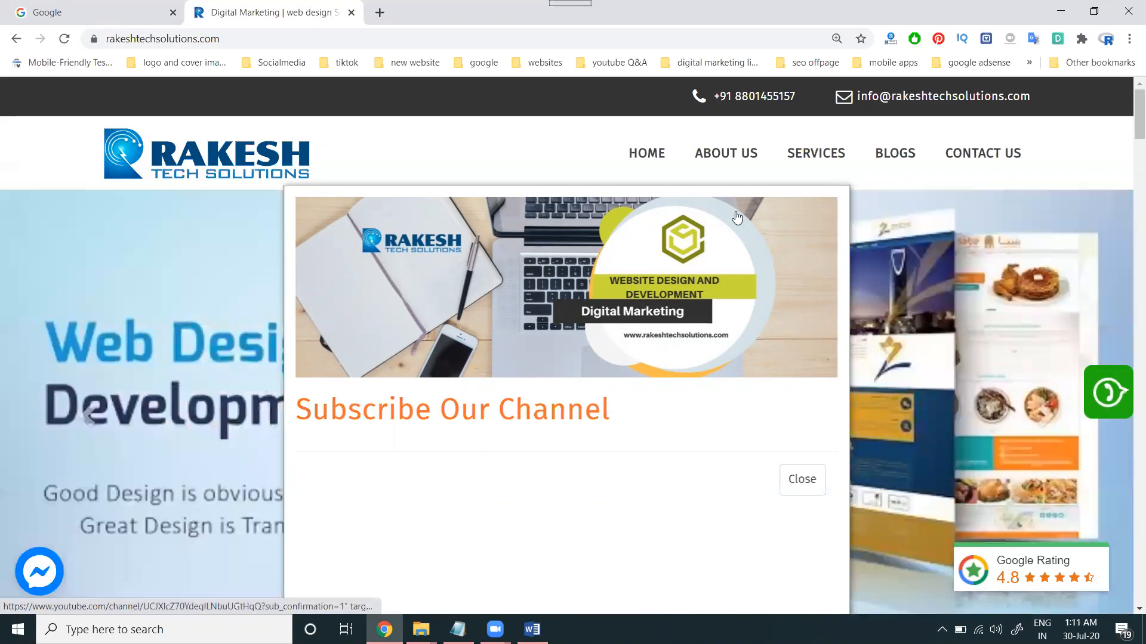
View the site's Blogs page, and in the Word document select the ID placeholder in the YouTube embed address.
left_click(884, 159)
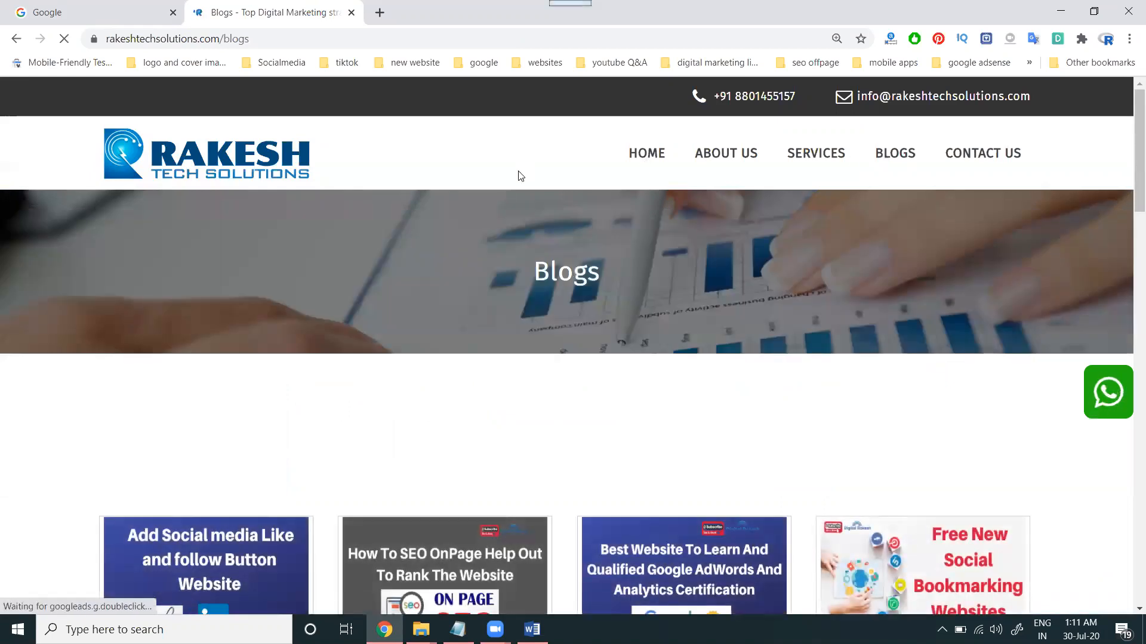
scroll(543, 315, "down", 3)
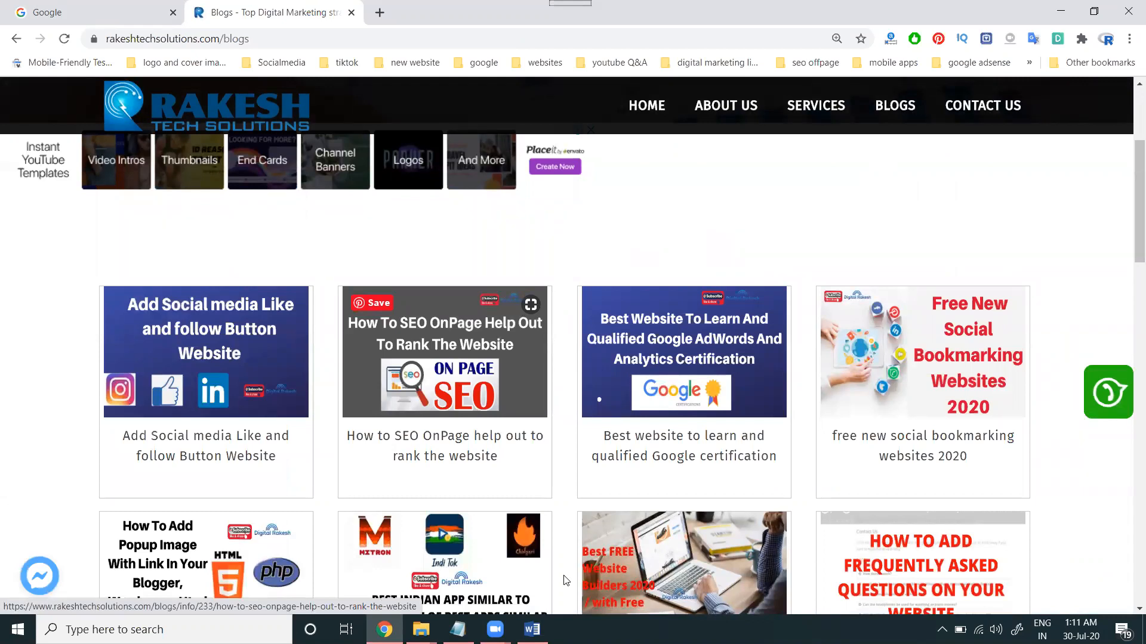
key("alt+Tab")
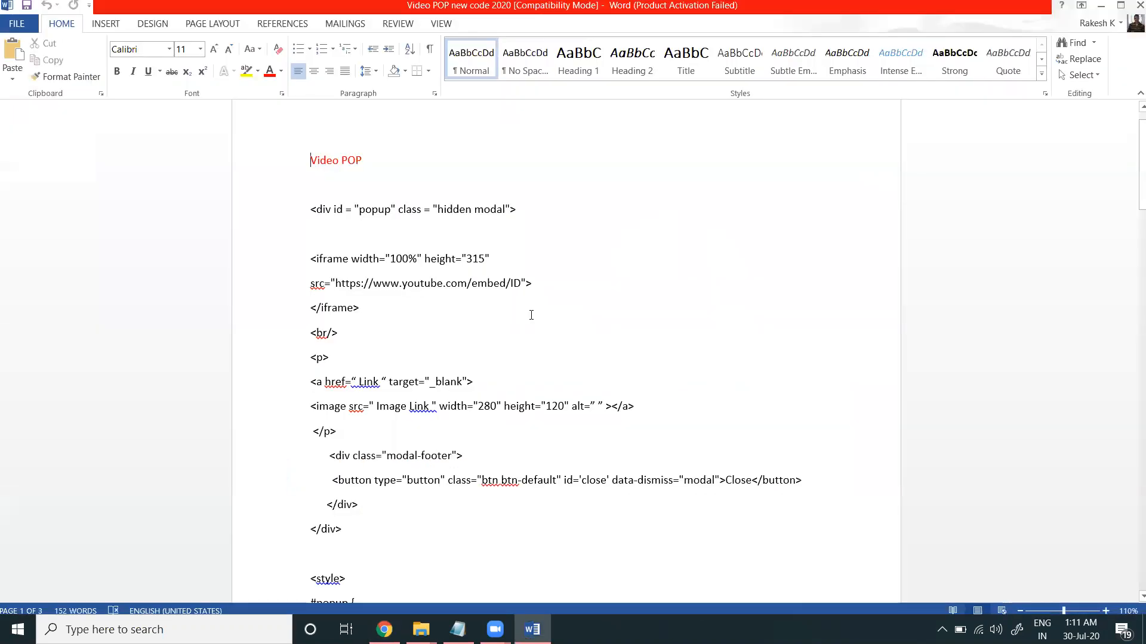
left_click_drag(511, 284, 520, 287)
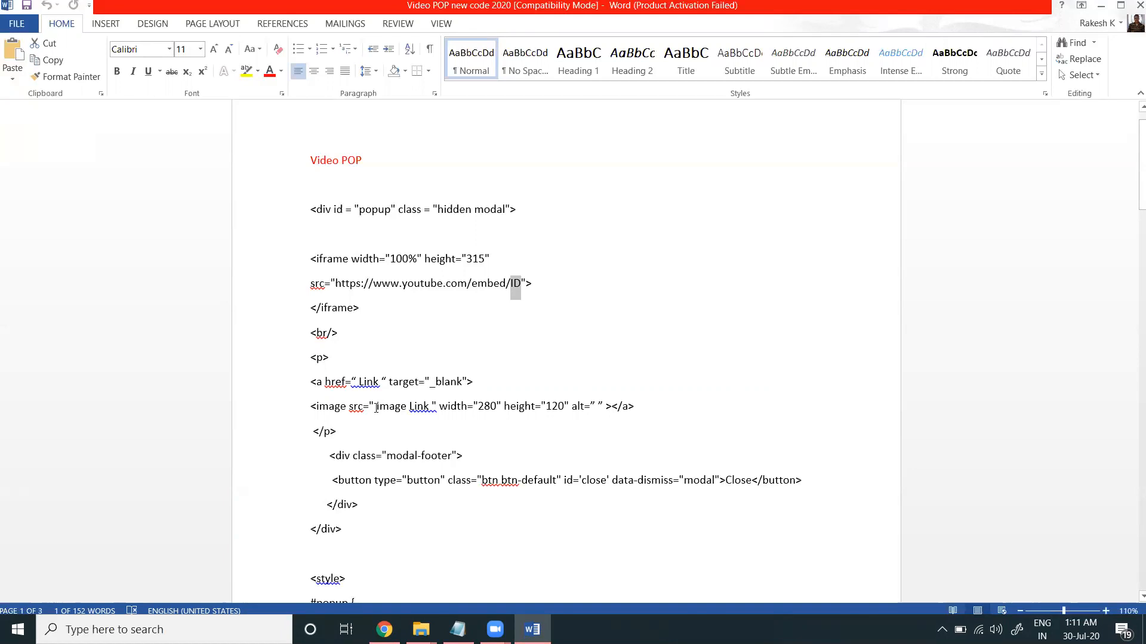
Switch back to Chrome and open digitalrakesh.blogspot.com in a new tab.
left_click(392, 626)
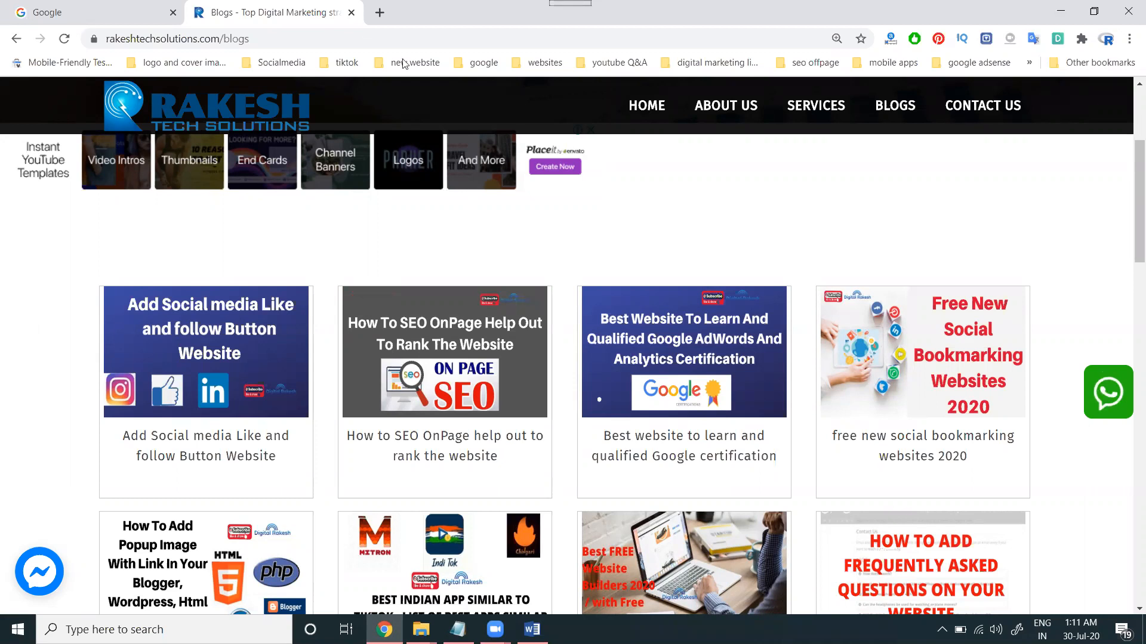
left_click(379, 12)
type("digitalrakesh.blogspot.com")
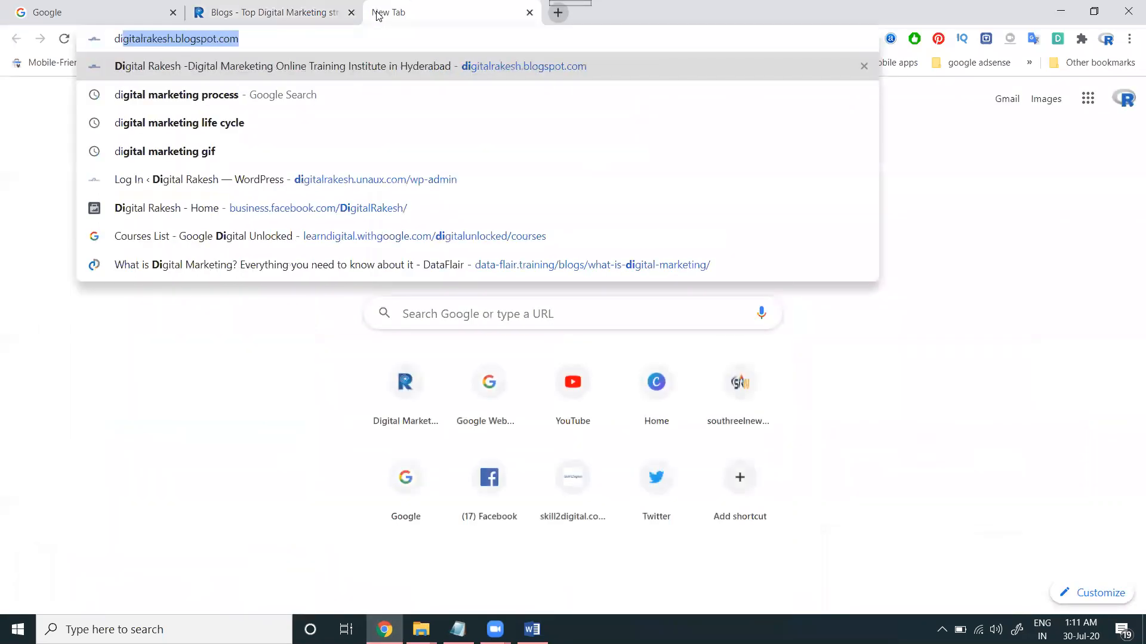
key("Return")
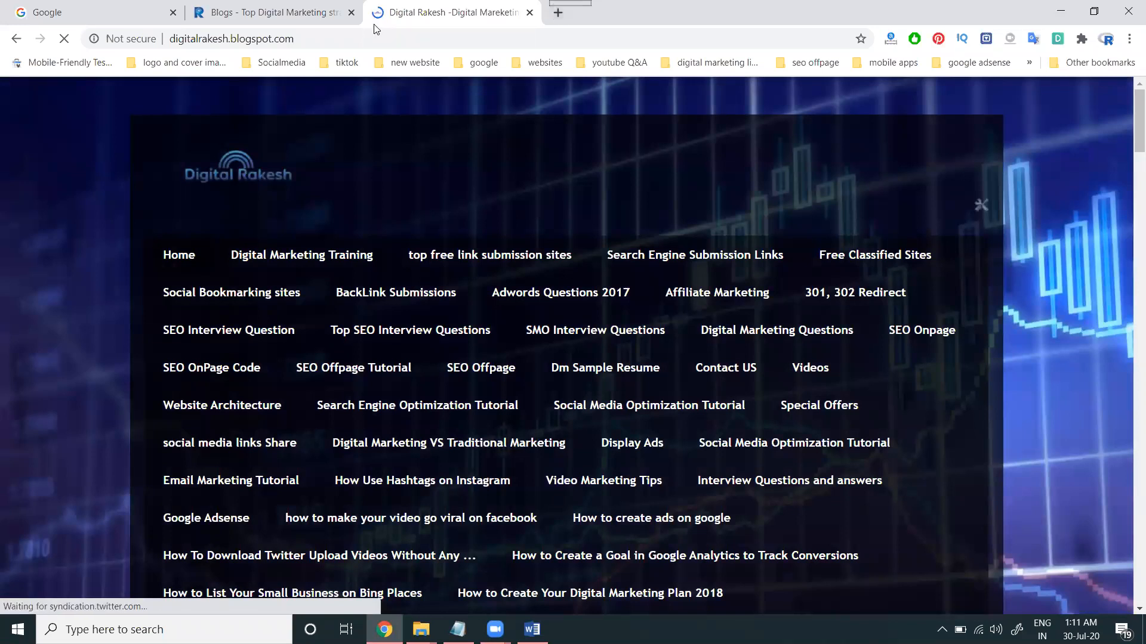
Examine the popup on the Digital Rakesh blog and compare the site with the Rakesh Tech Solutions blogs page.
left_click(272, 12)
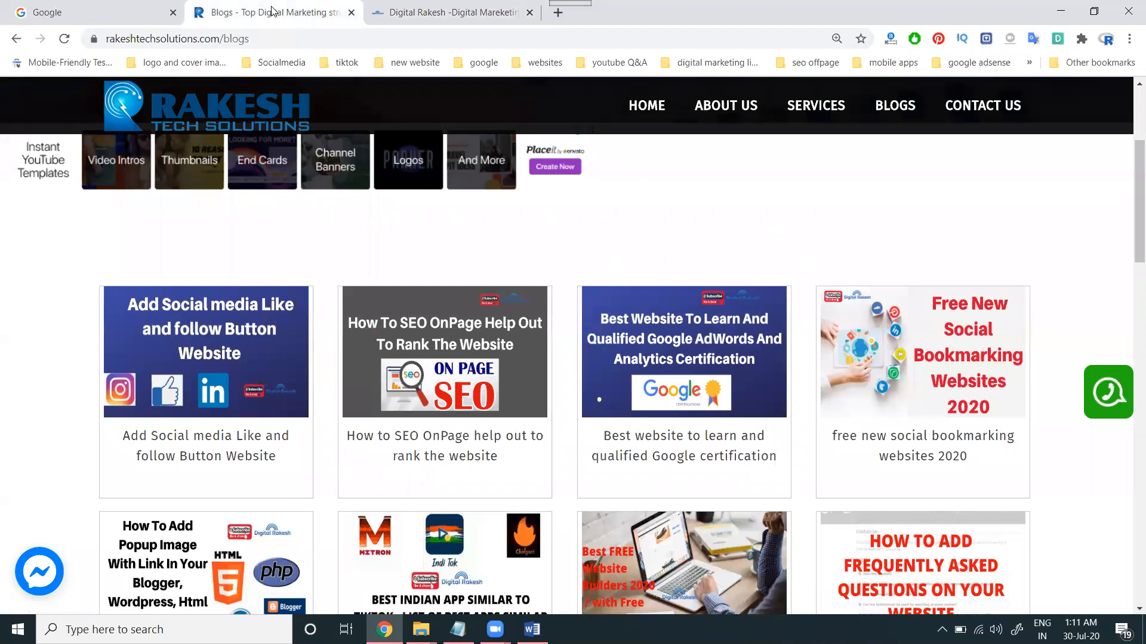
left_click(417, 5)
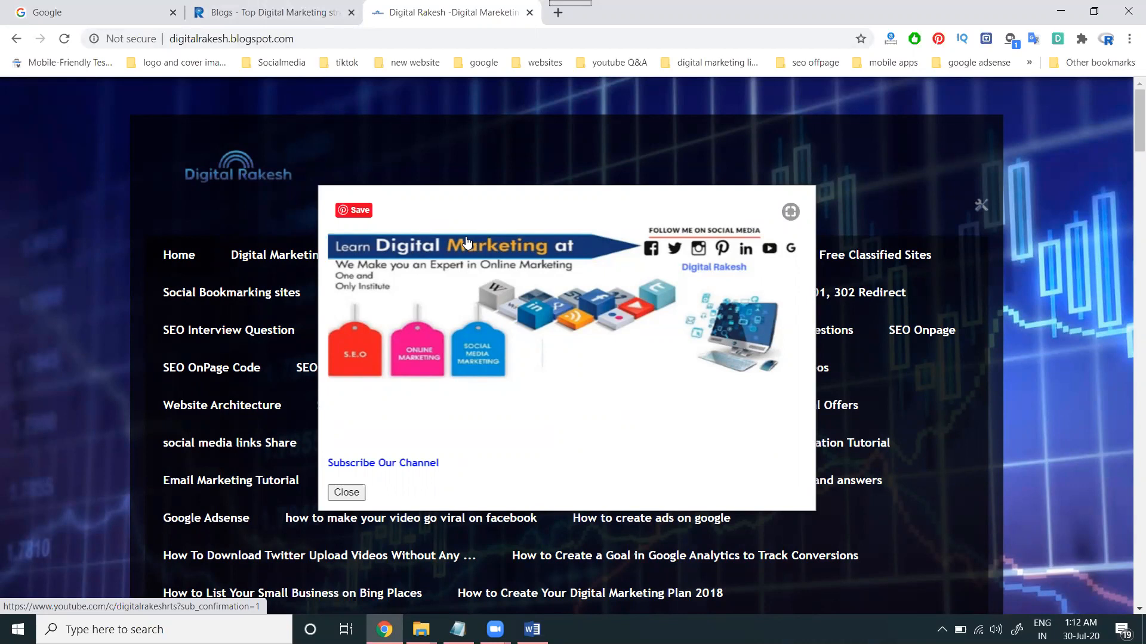
left_click(280, 12)
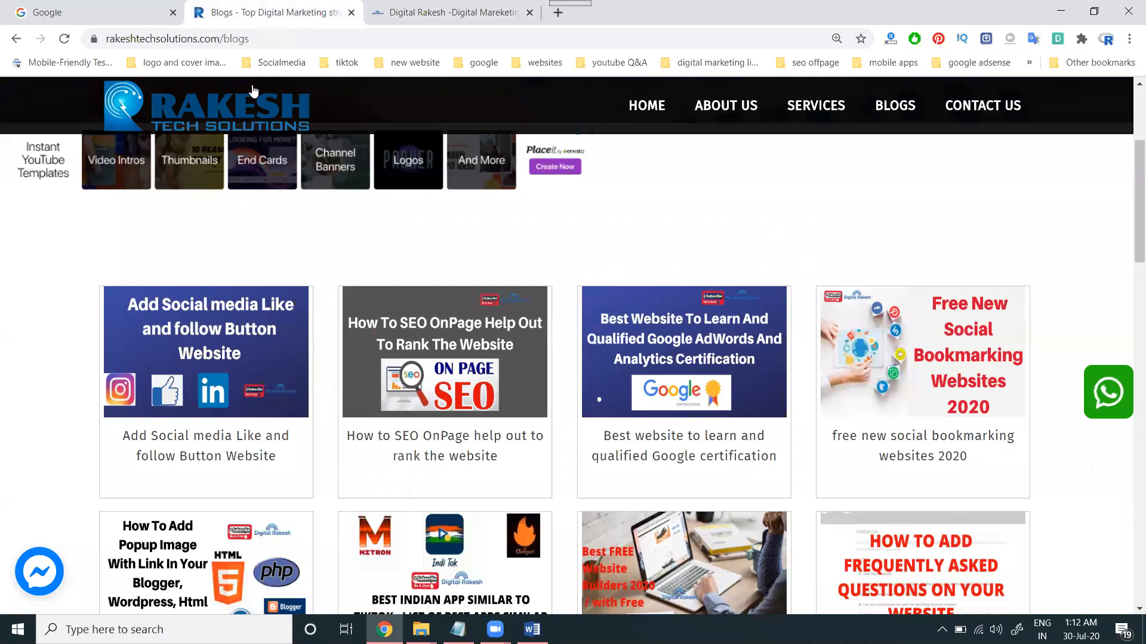
left_click(416, 9)
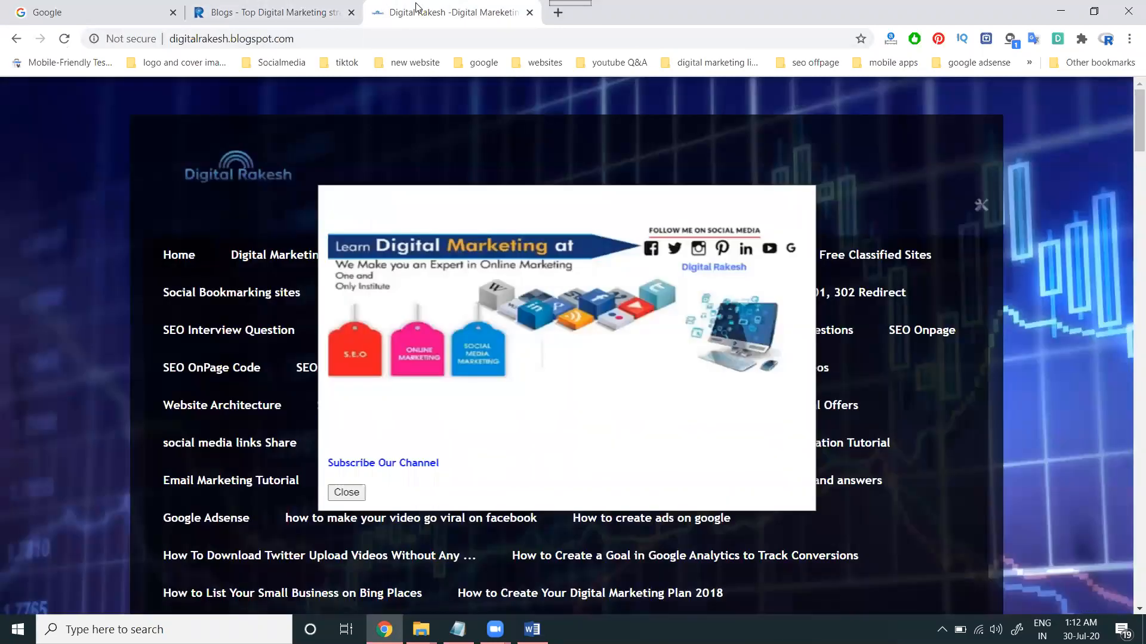
left_click(275, 8)
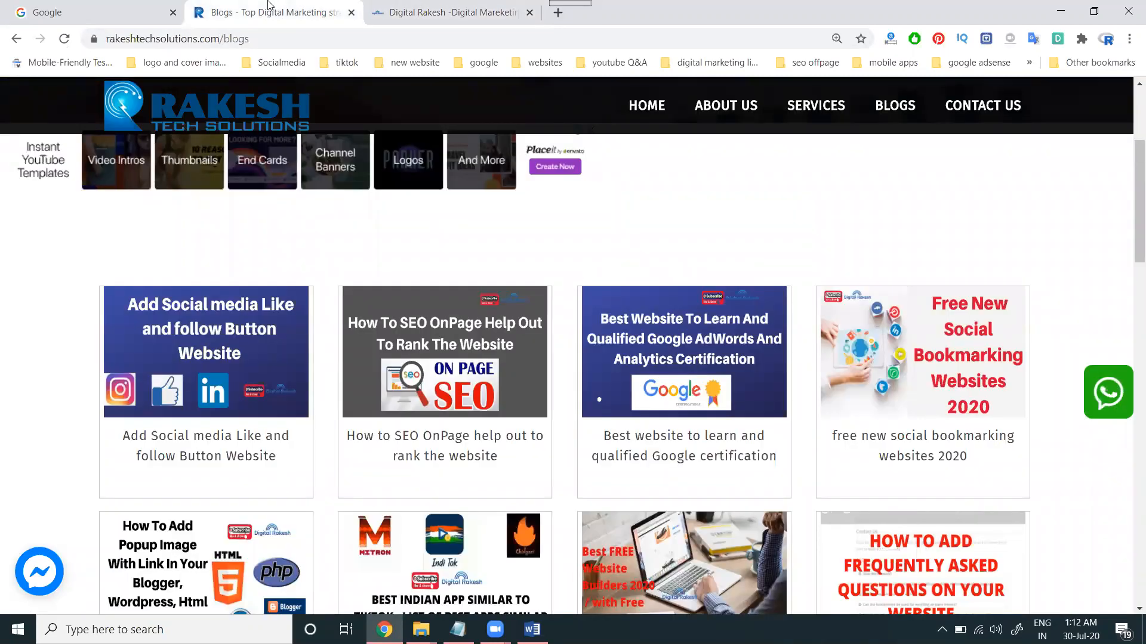
left_click(410, 5)
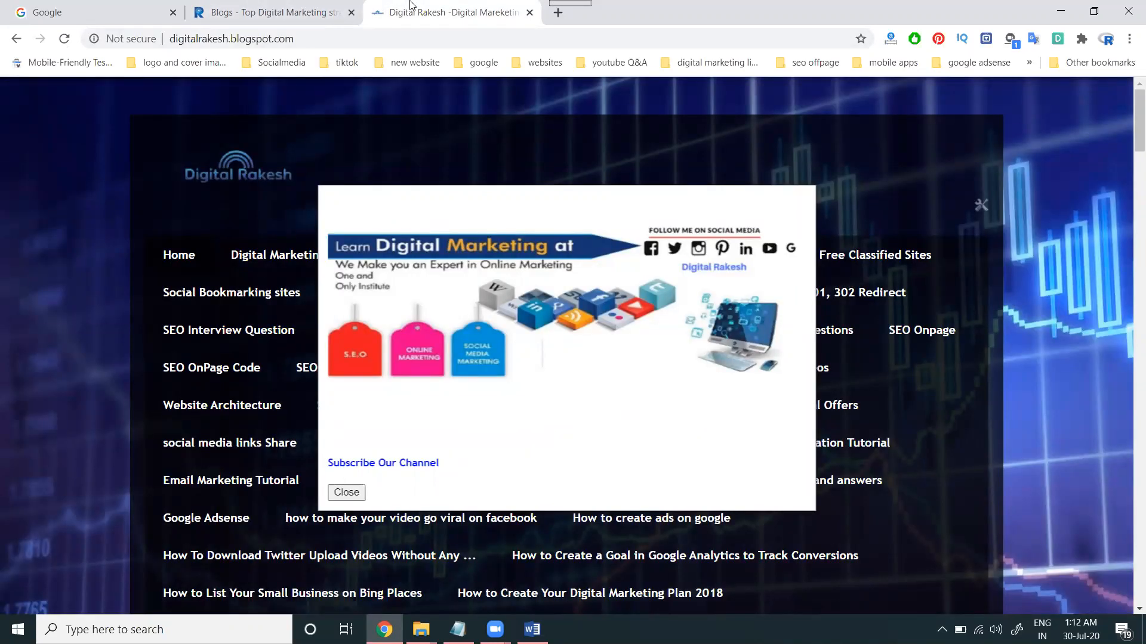
left_click(268, 9)
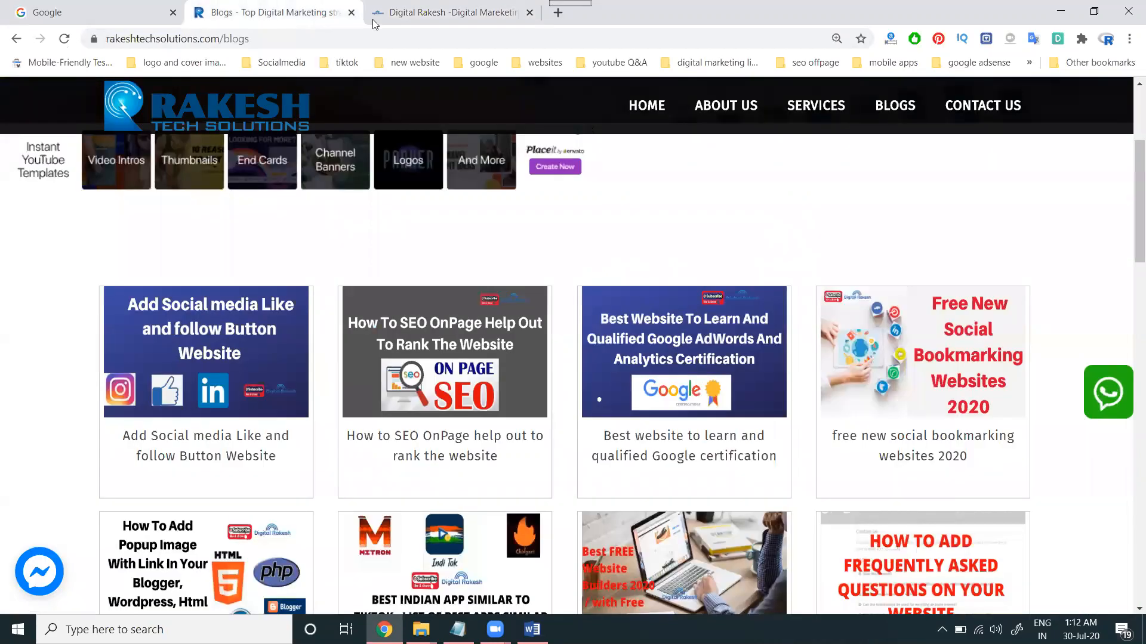
Open youtube.com in a new tab and go to the account's own channel page.
left_click(555, 12)
type("youtube.com")
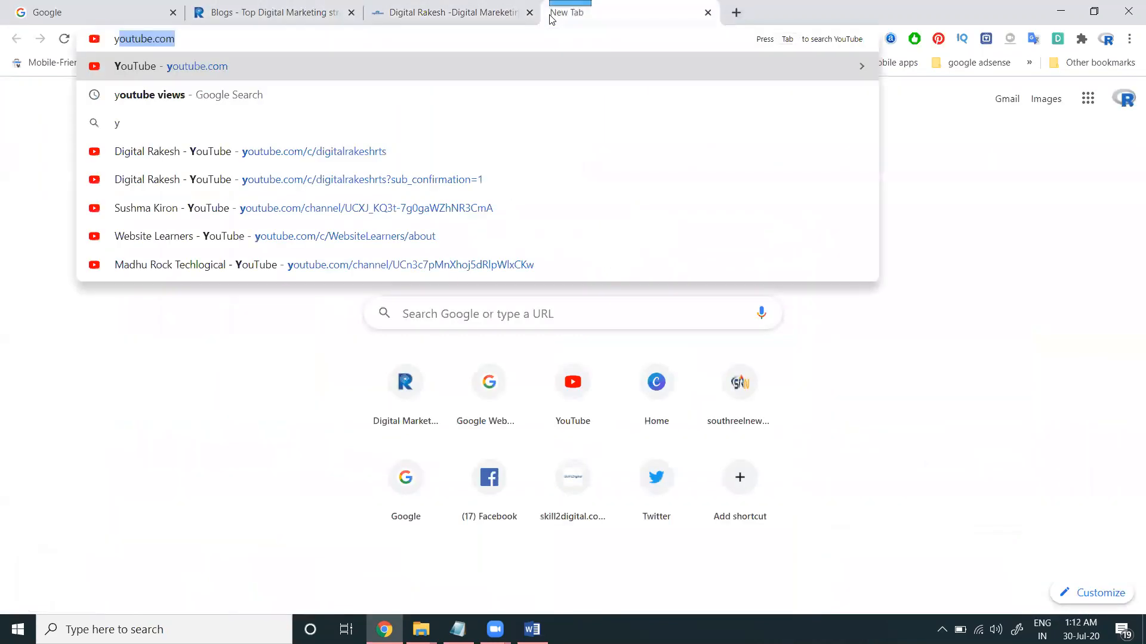
key("Return")
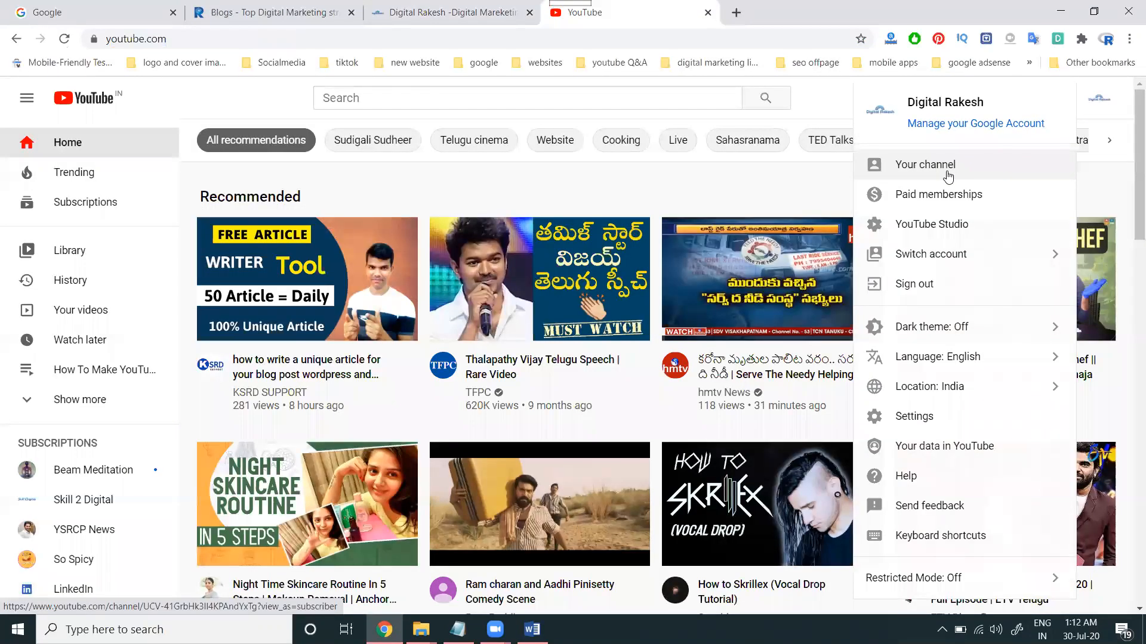
left_click(949, 176)
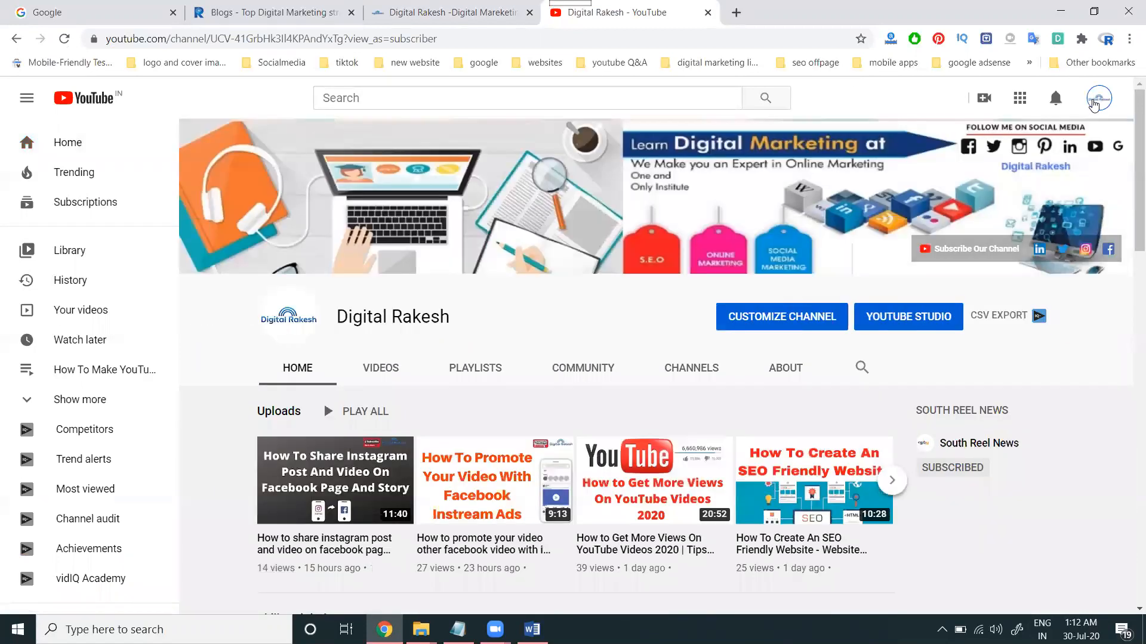
Open YouTube Studio in a separate tab and display the channel's list of videos.
left_click(1094, 104)
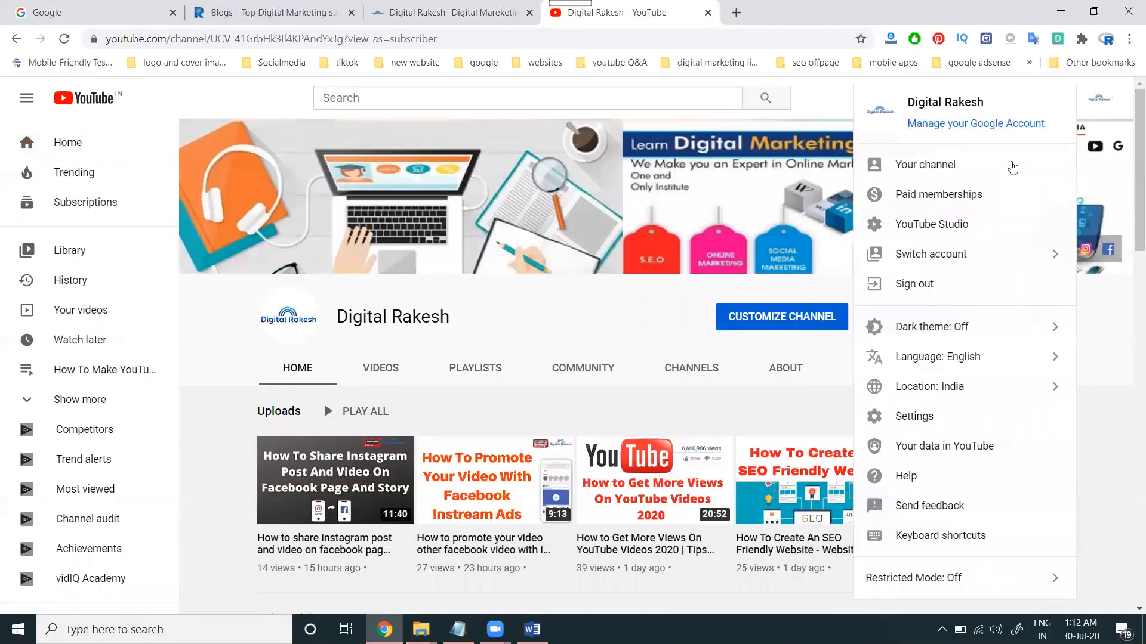
middle_click(972, 225)
left_click(787, 12)
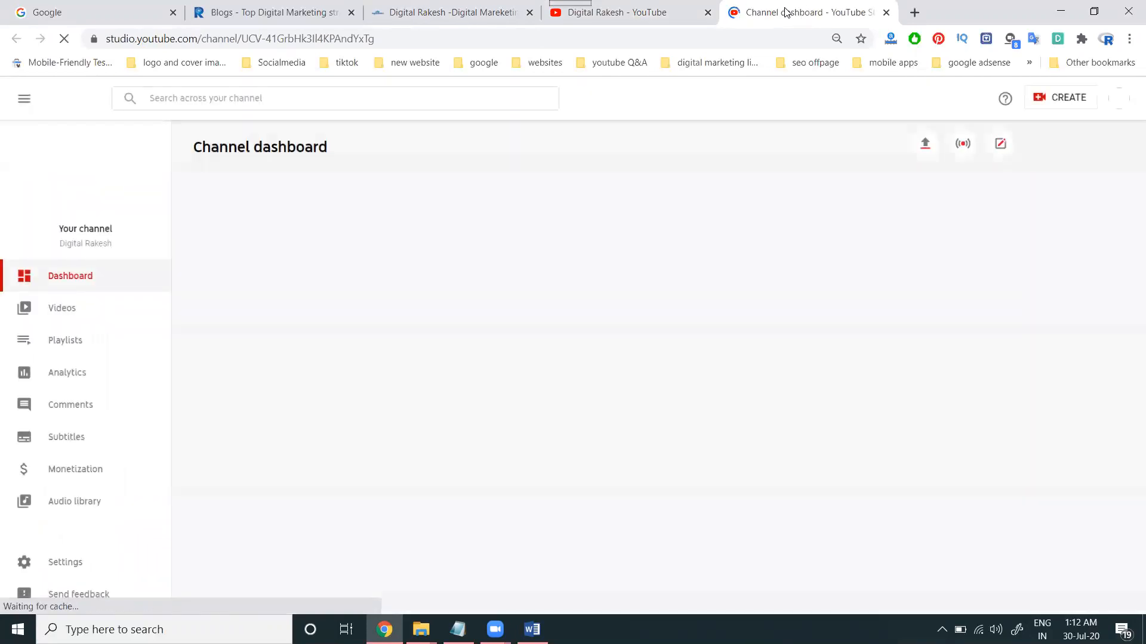
left_click(68, 310)
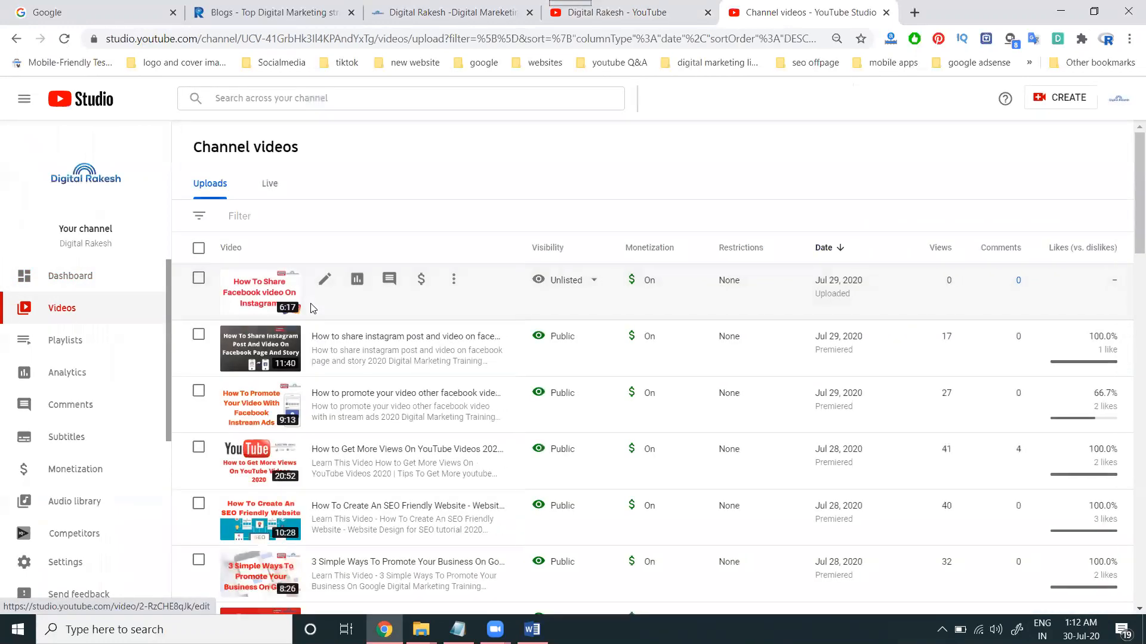
Copy the shareable link of the 0:26 video about subscribing to the Digital Rakesh YouTube channel.
scroll(475, 298, "down", 5)
scroll(474, 298, "down", 15)
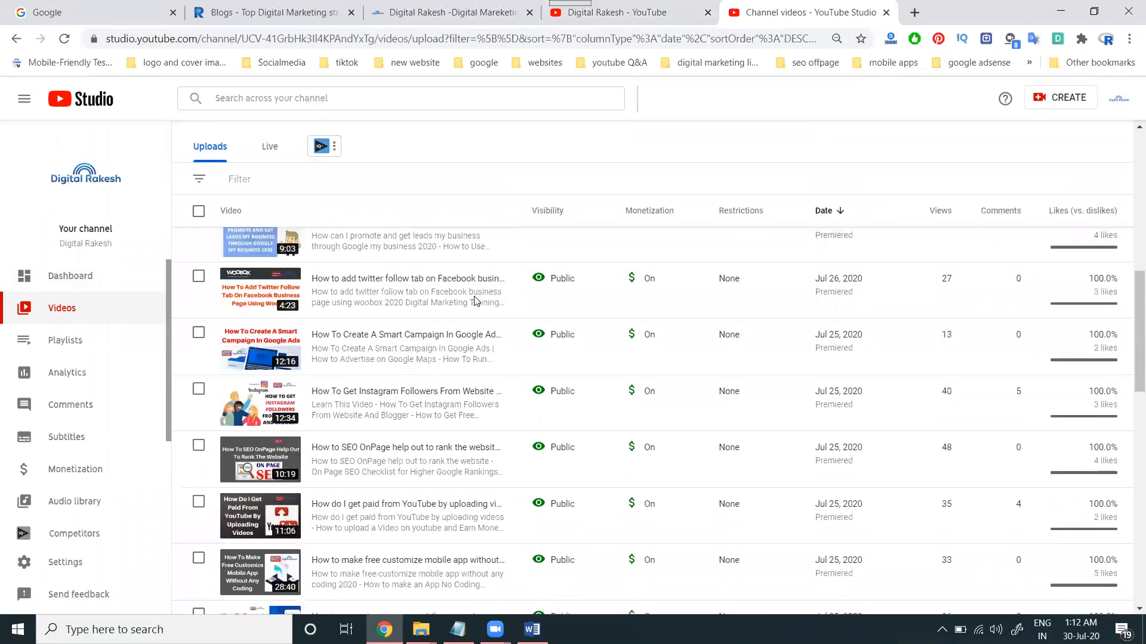
mouse_move(475, 303)
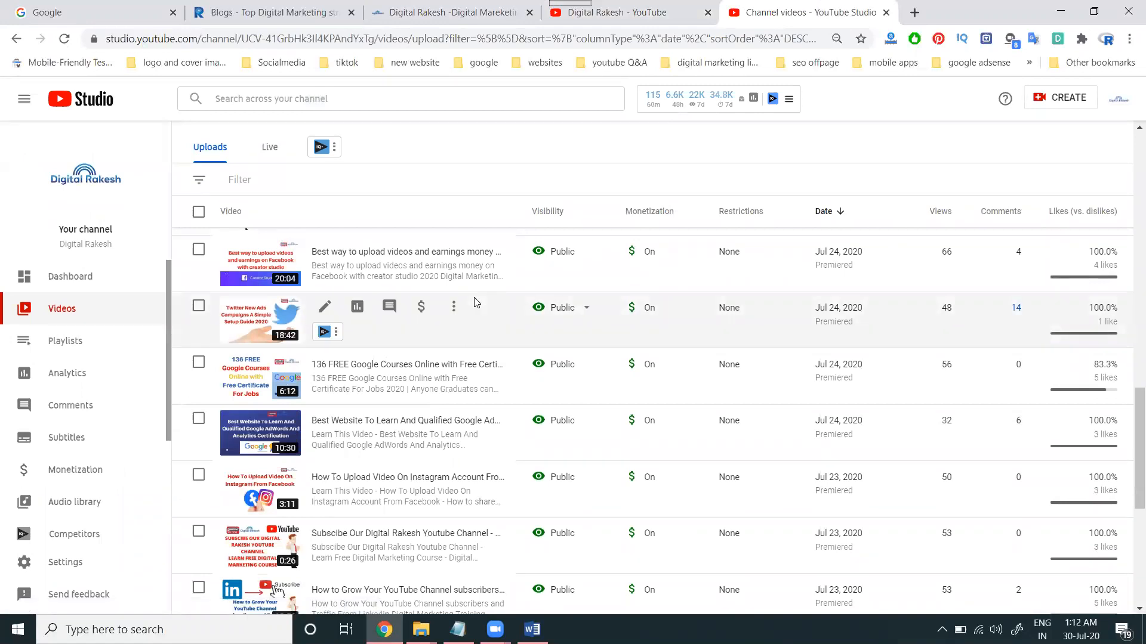
scroll(475, 303, "down", 2)
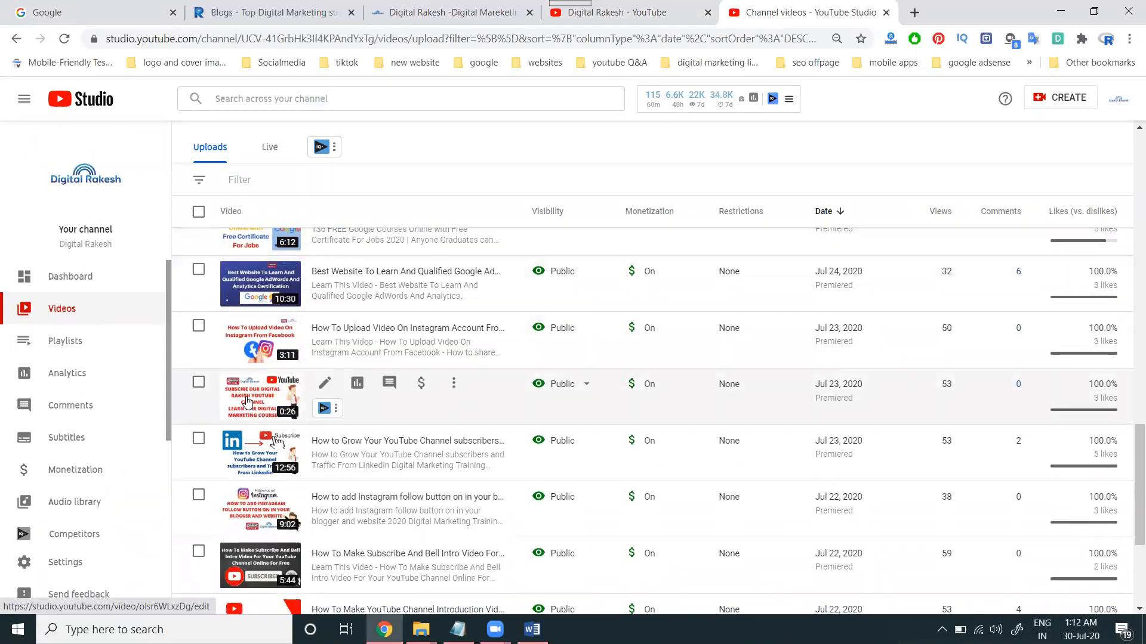
left_click(453, 384)
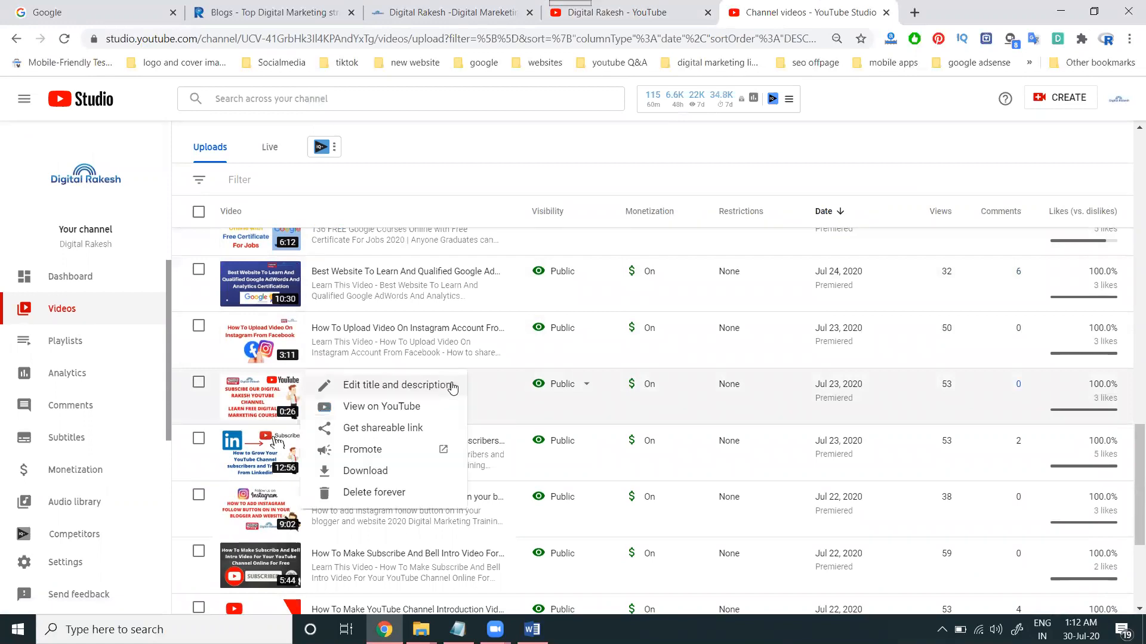
left_click(384, 429)
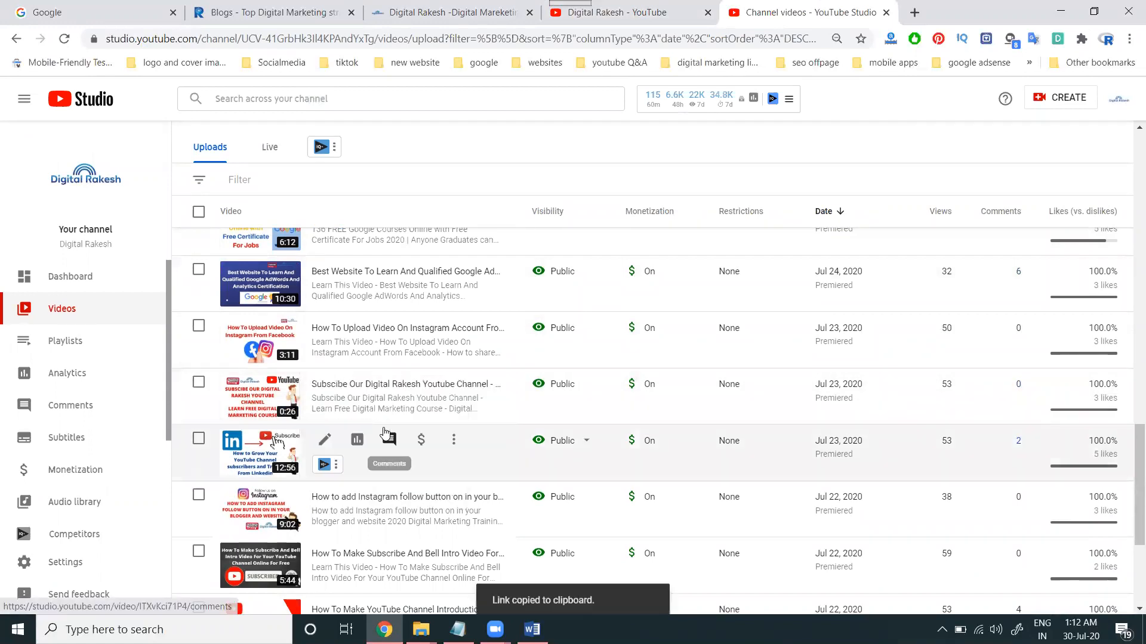
Isolate the video ID from the link in Google's search box and replace the ID placeholder in Word's embed address with olsr6WLxzDg.
left_click(95, 12)
key("ctrl+v")
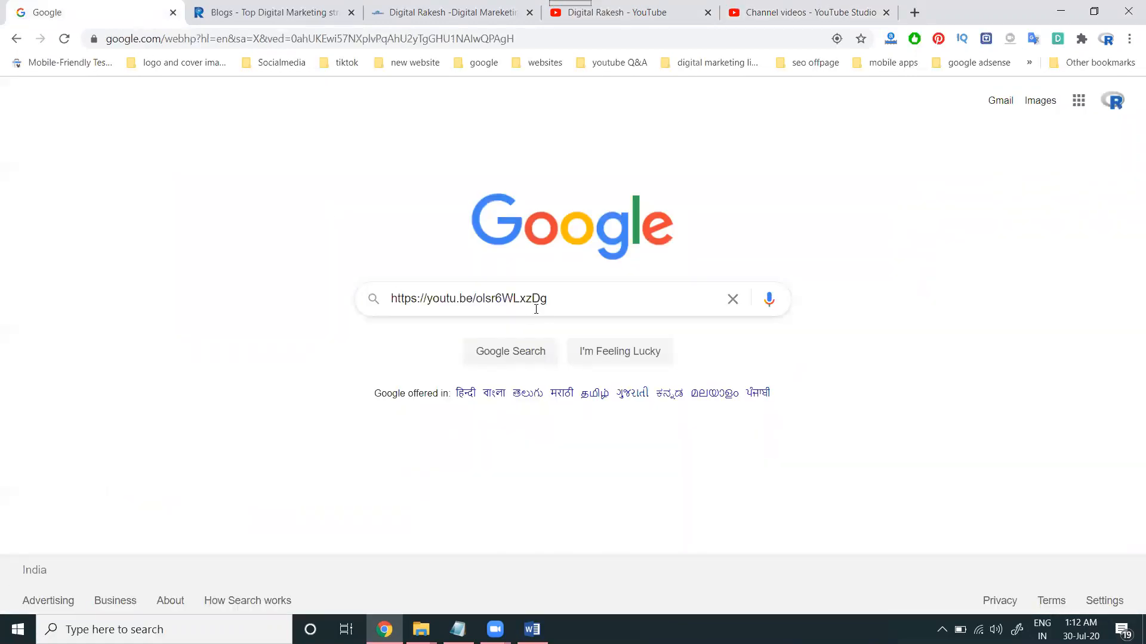
left_click_drag(506, 298, 481, 300)
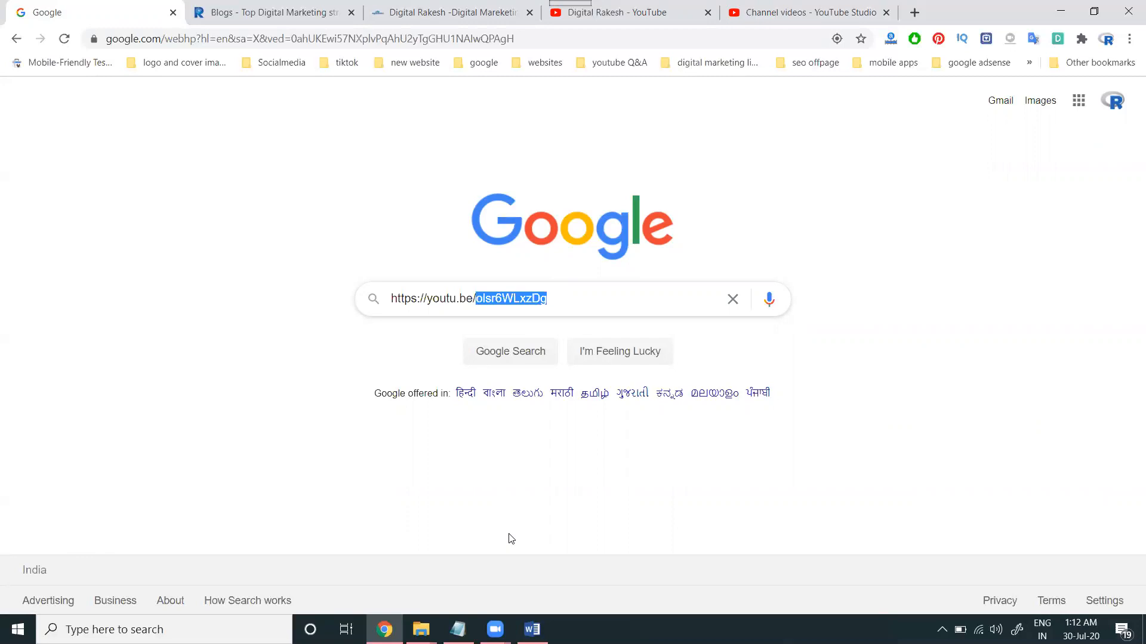
key("alt+Tab")
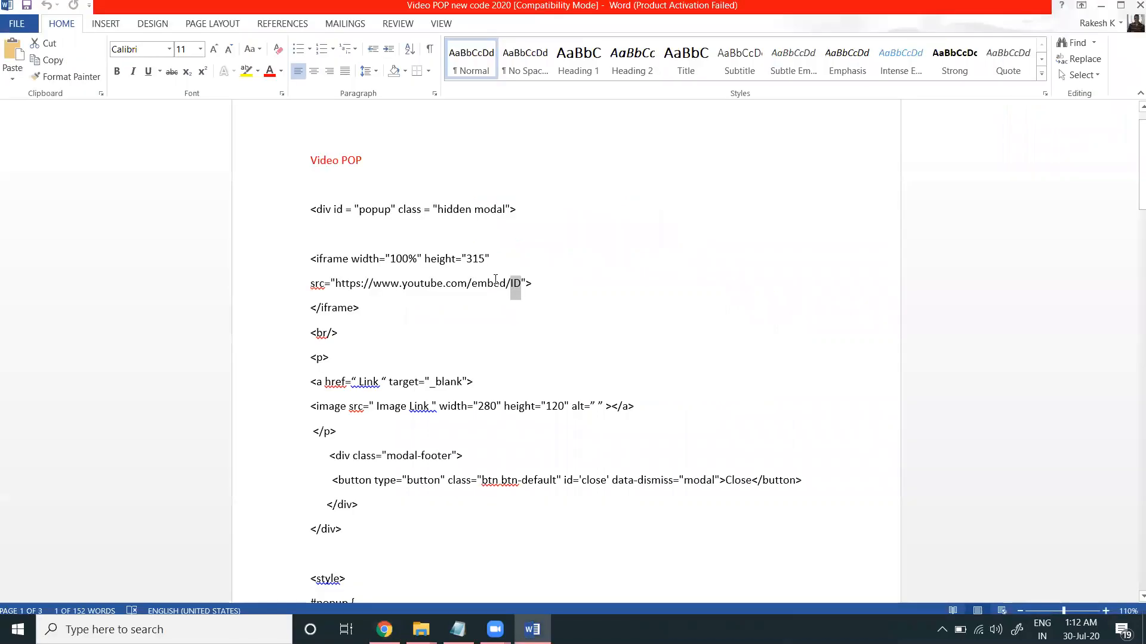
key("ctrl+v")
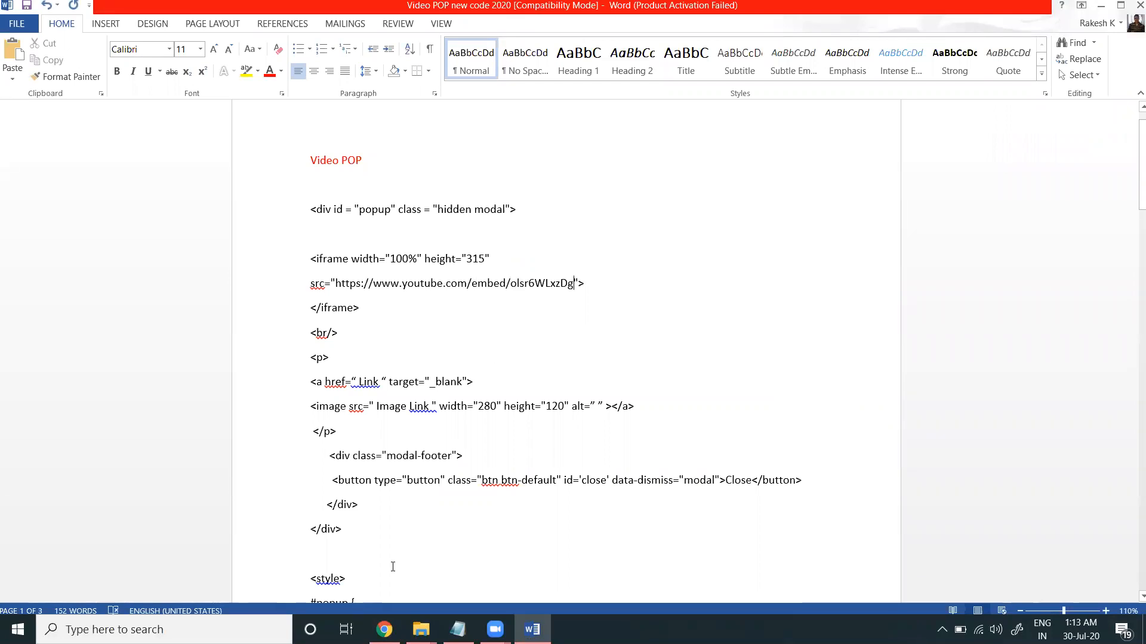
Switch back to the YouTube channel page in Chrome and open its list of uploaded videos.
key("alt+Tab")
left_click(620, 9)
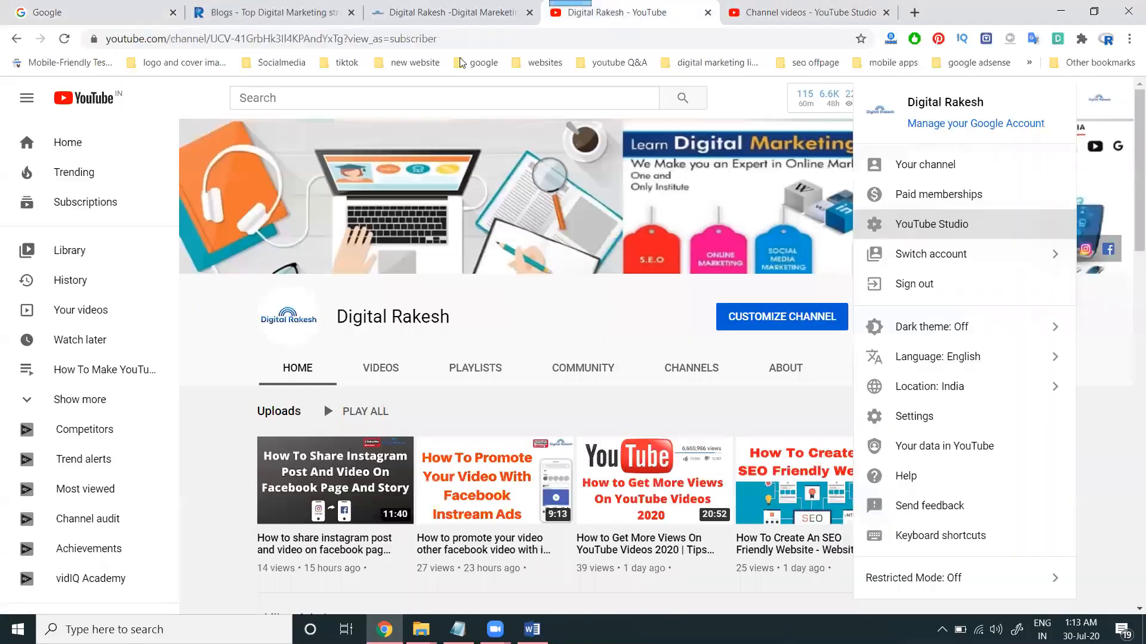
left_click(381, 368)
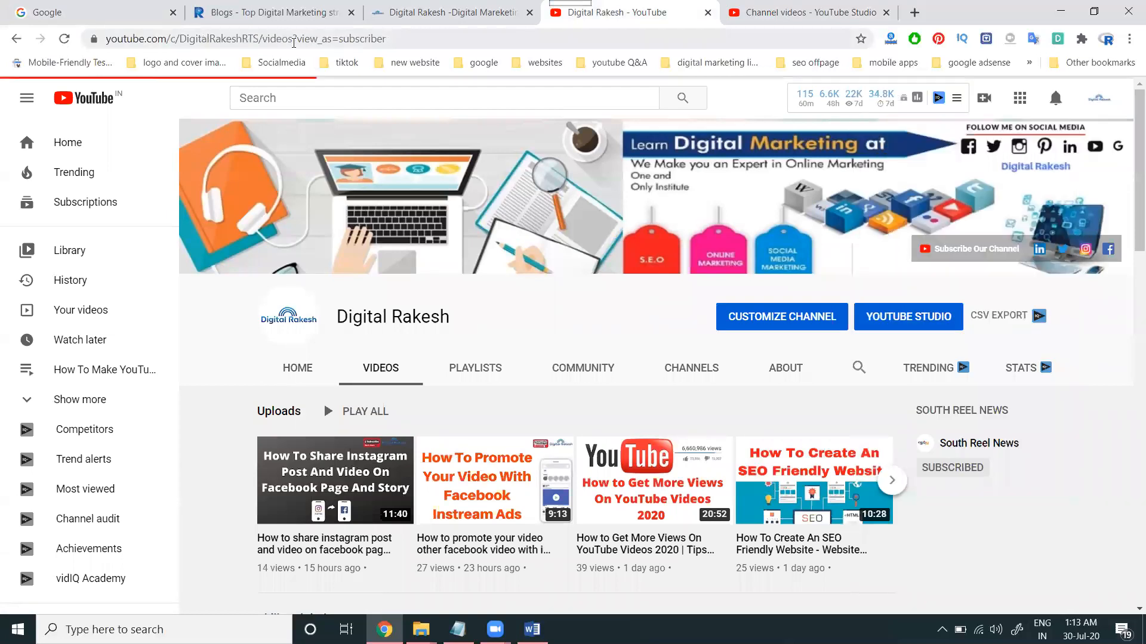
left_click_drag(292, 39, 96, 41)
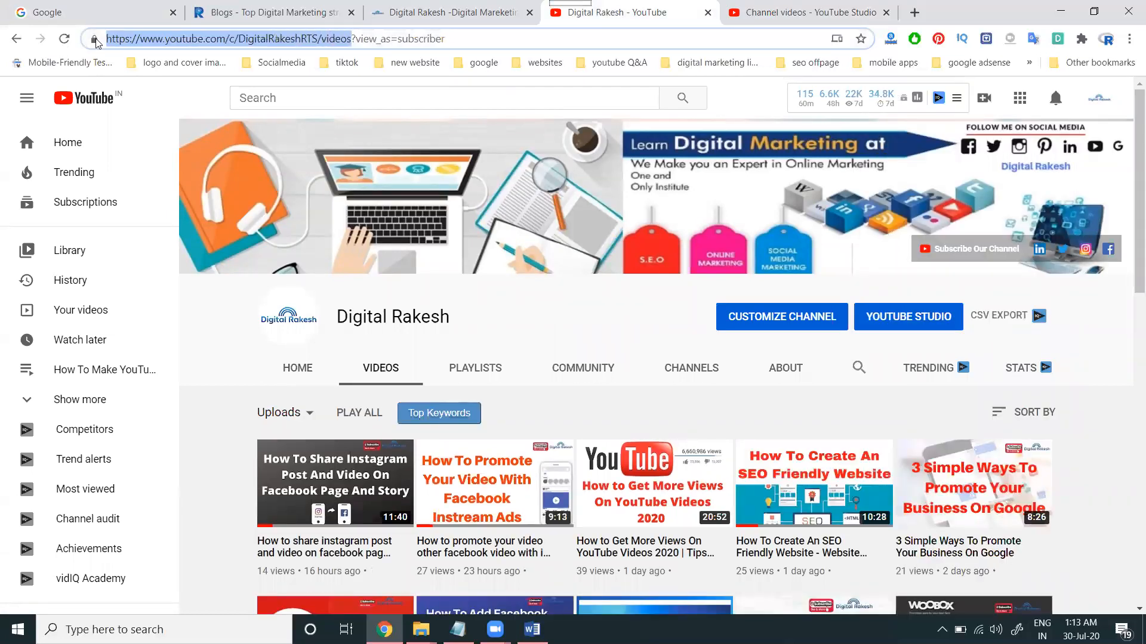
key("ctrl+a")
key("ctrl+v")
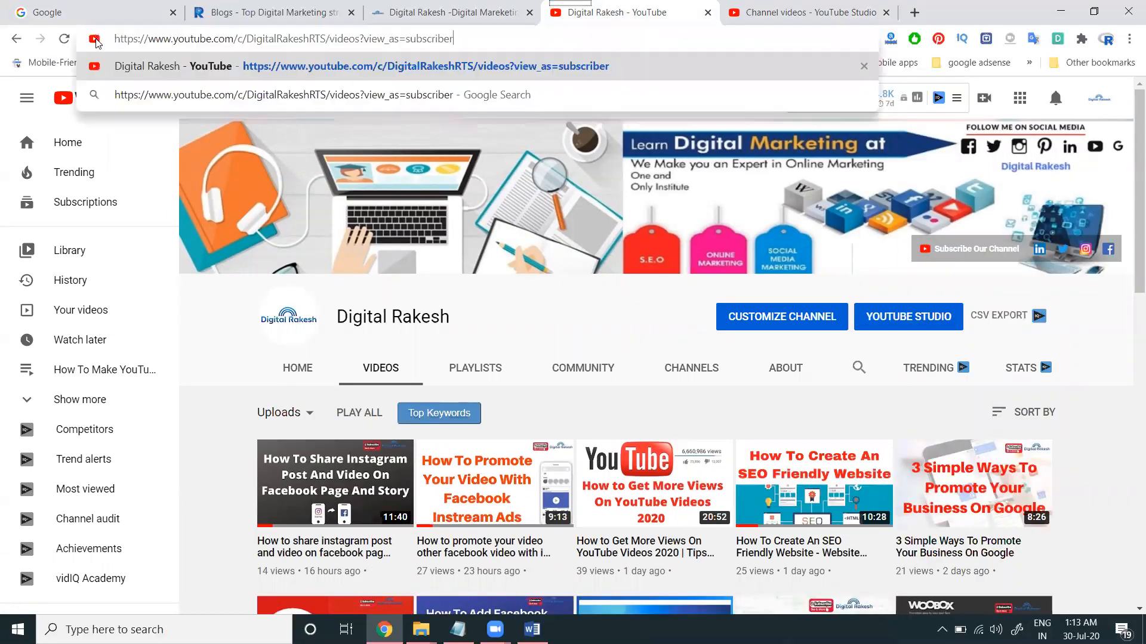
key("ctrl+a")
key("Return")
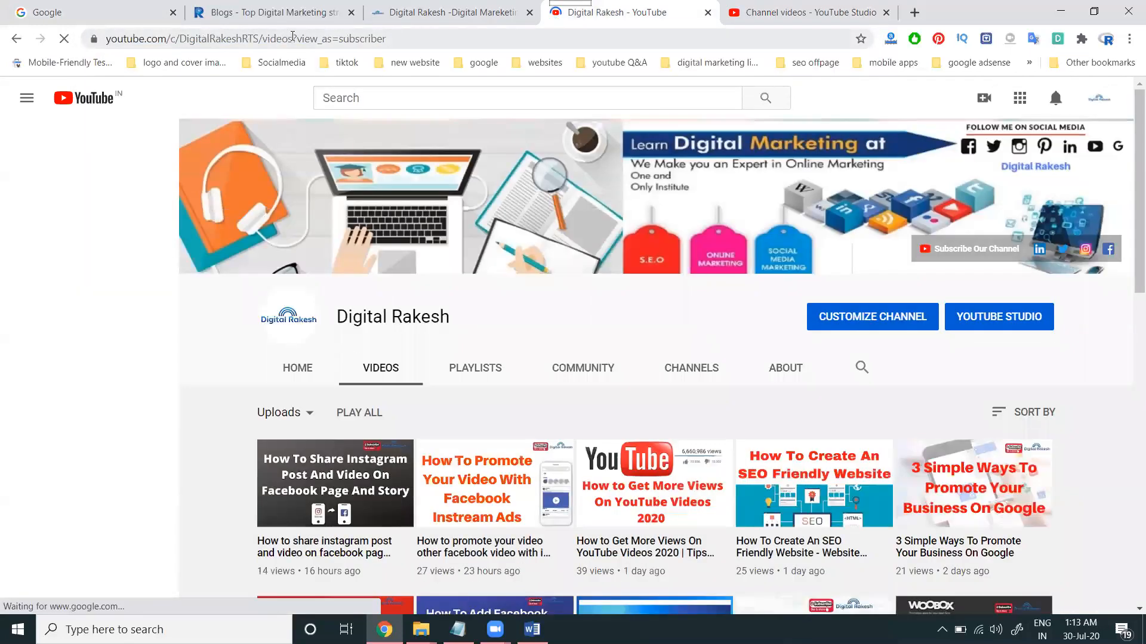
left_click_drag(291, 39, 46, 30)
key("ctrl+c")
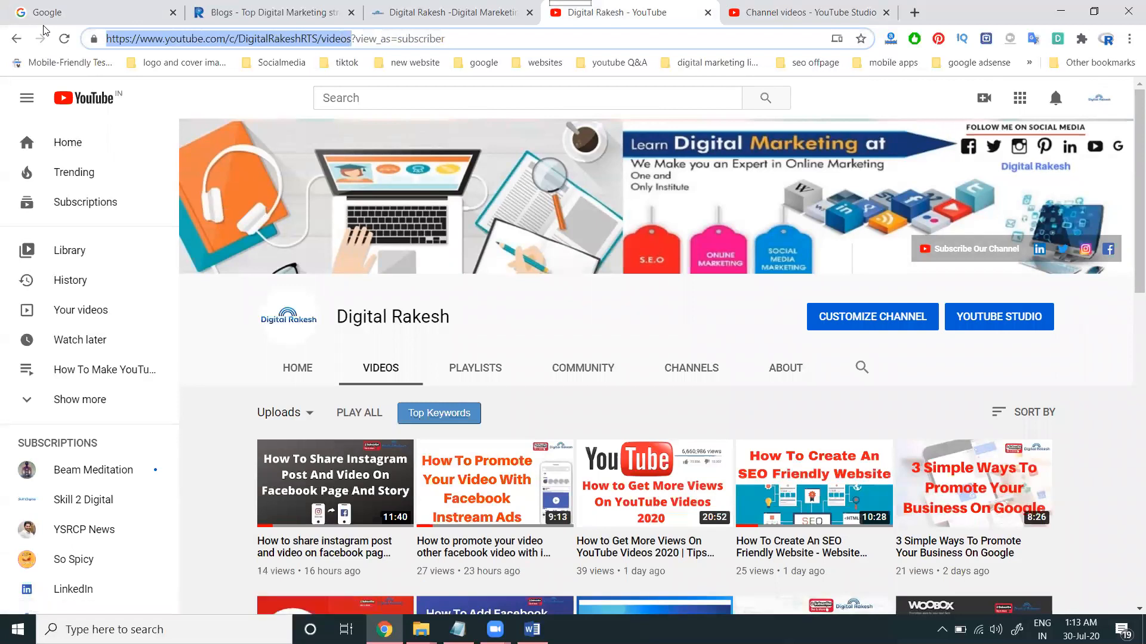
key("ctrl+a")
key("ctrl+v")
key("Return")
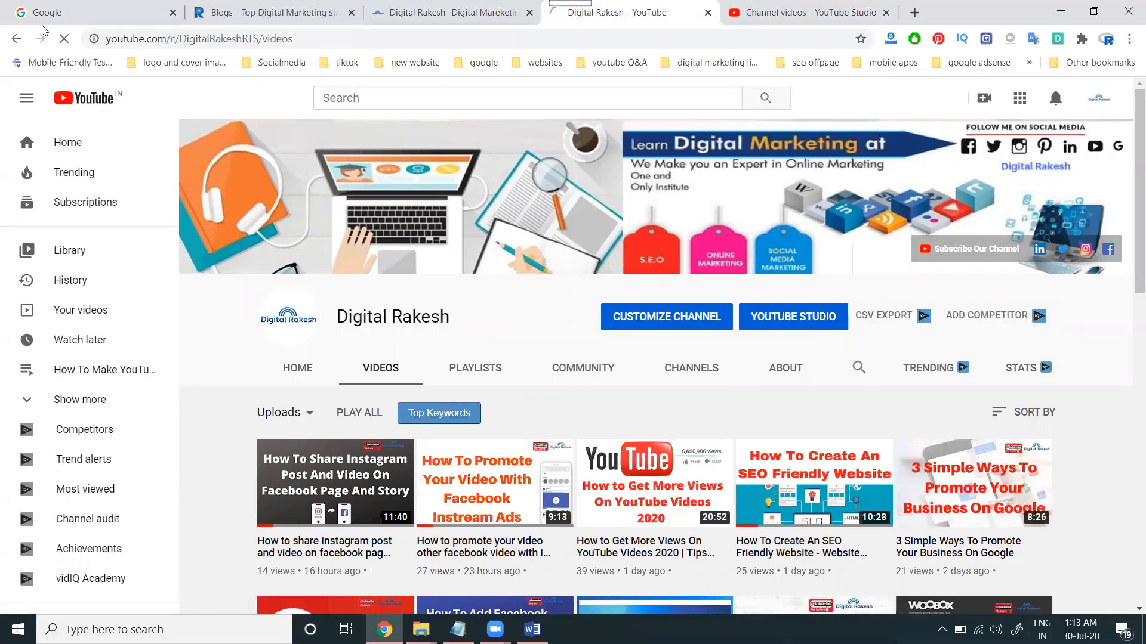
left_click(229, 38)
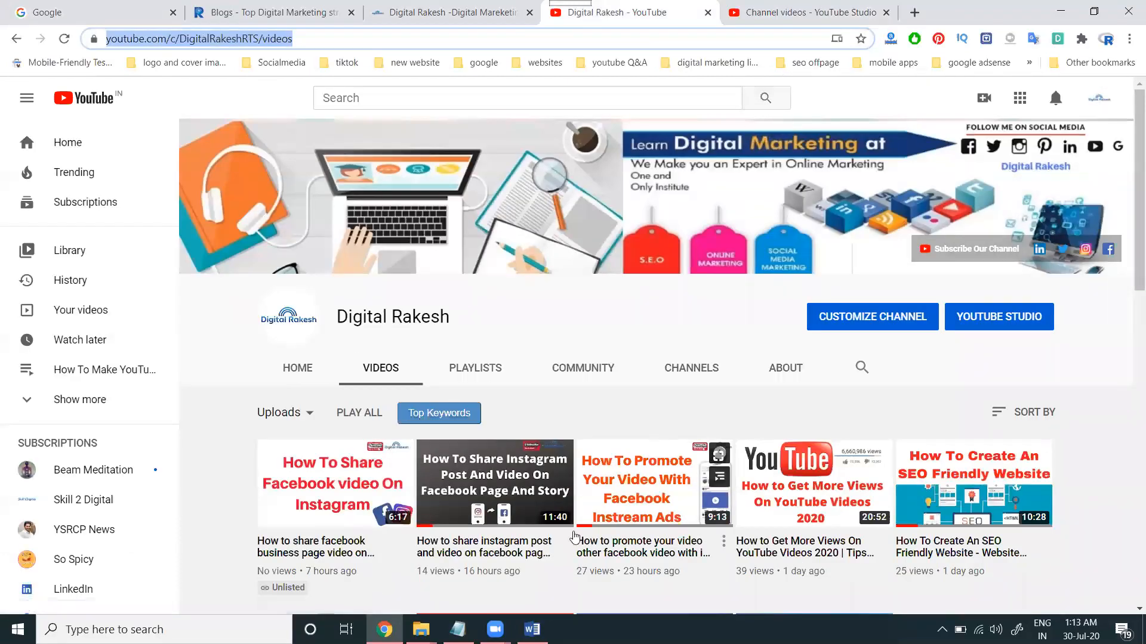
left_click(531, 630)
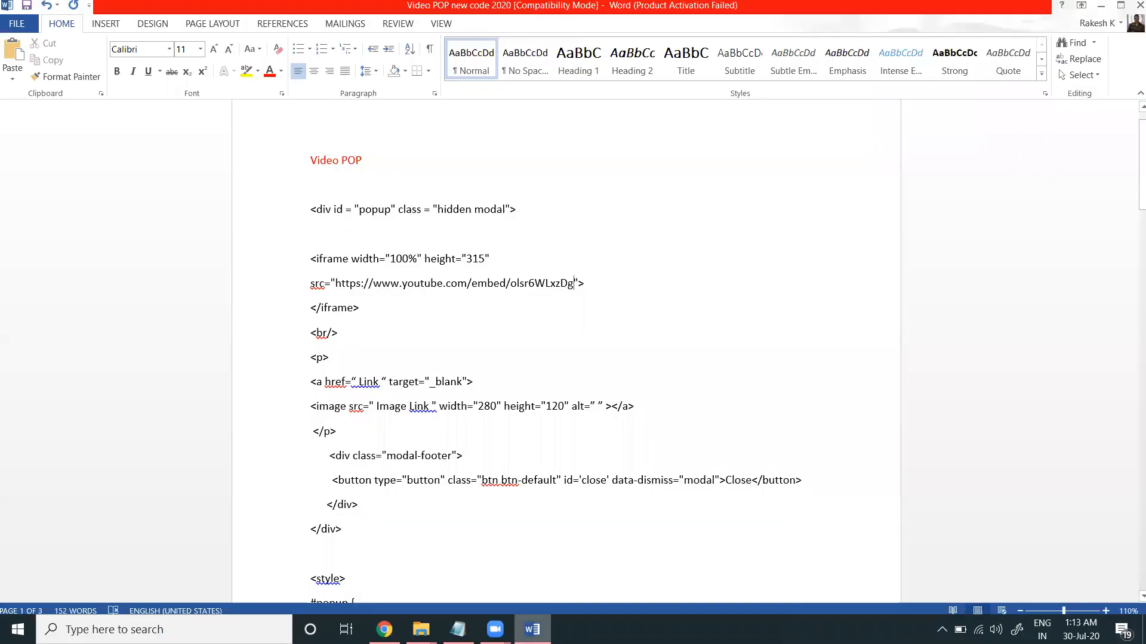
double_click(369, 382)
key("ctrl+v")
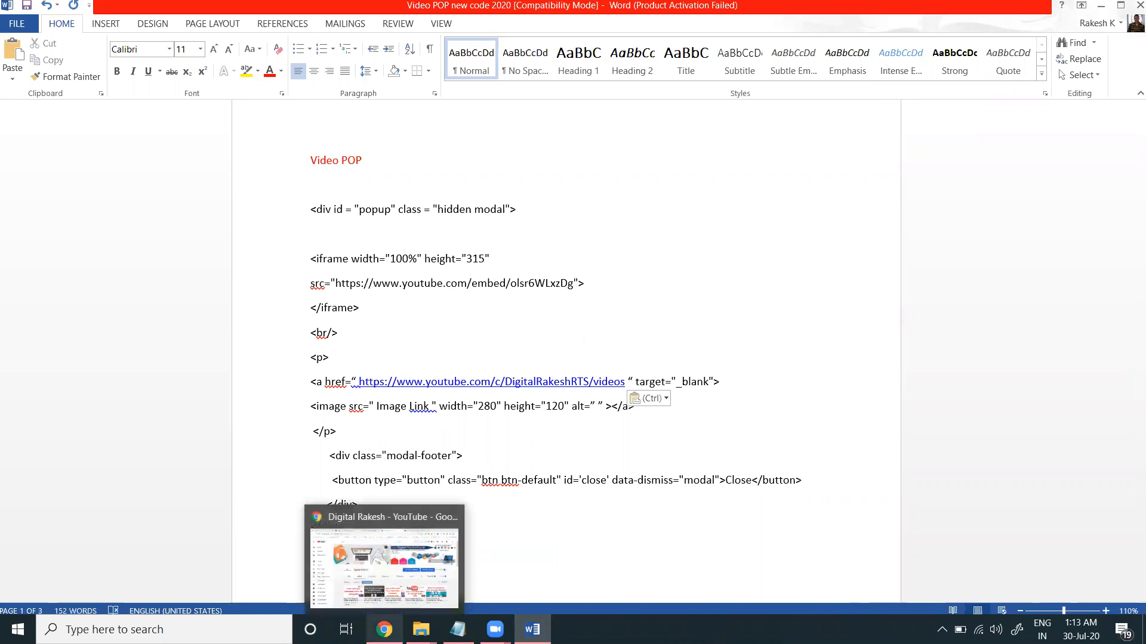
Switch to the Rakesh Tech Solutions blogs page in Chrome and view the post "free new social bookmarking websites 2020".
left_click(384, 630)
left_click(296, 7)
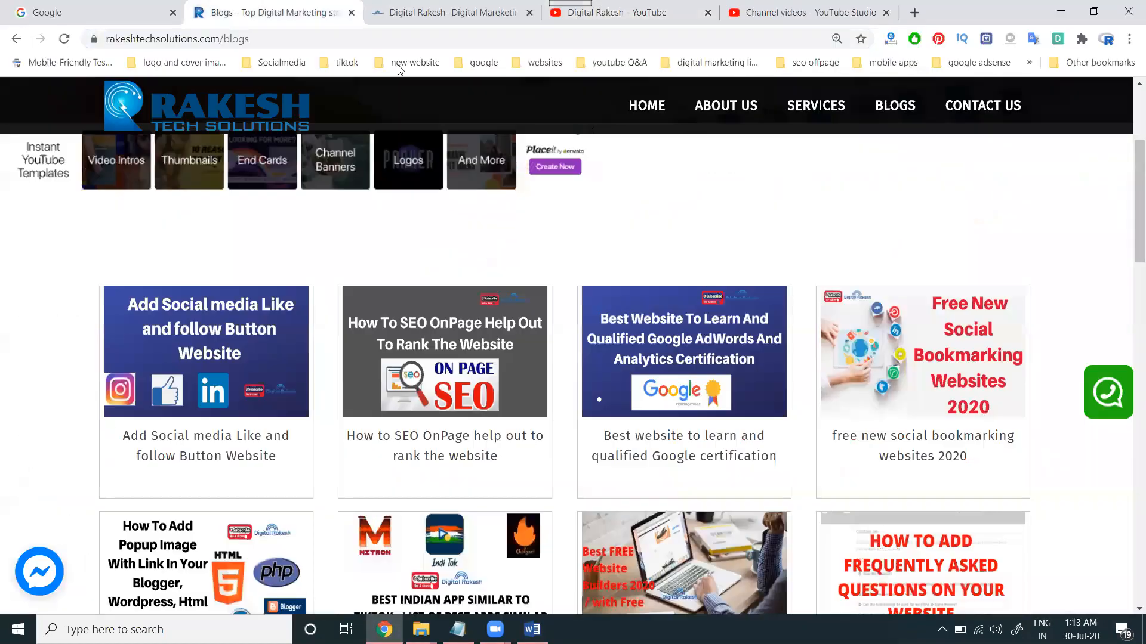
left_click(883, 451)
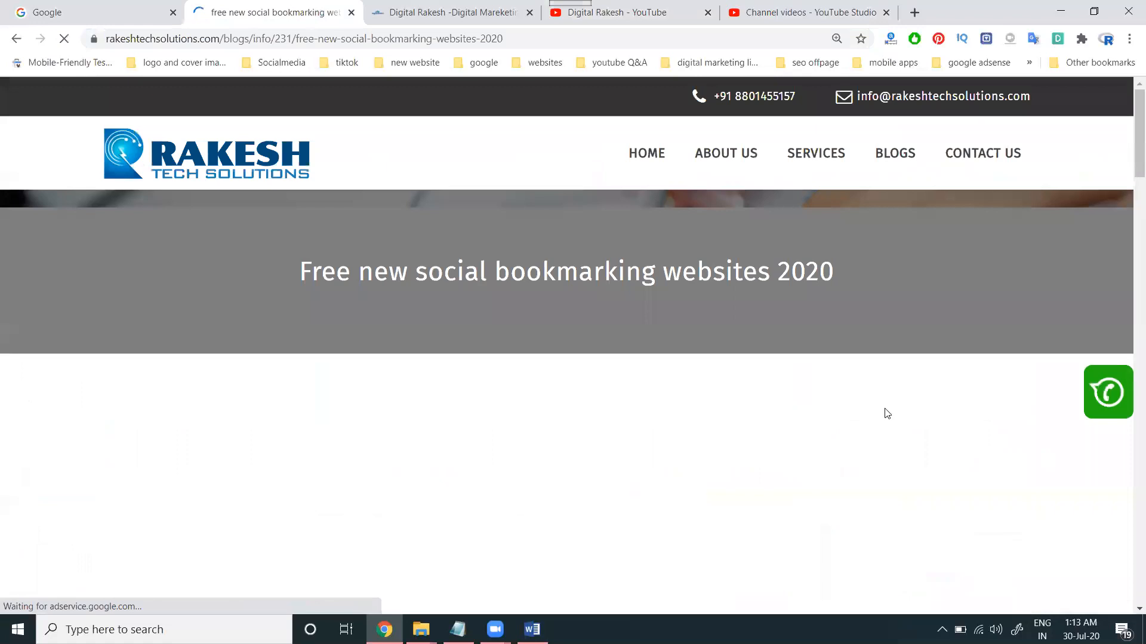
scroll(886, 398, "down", 5)
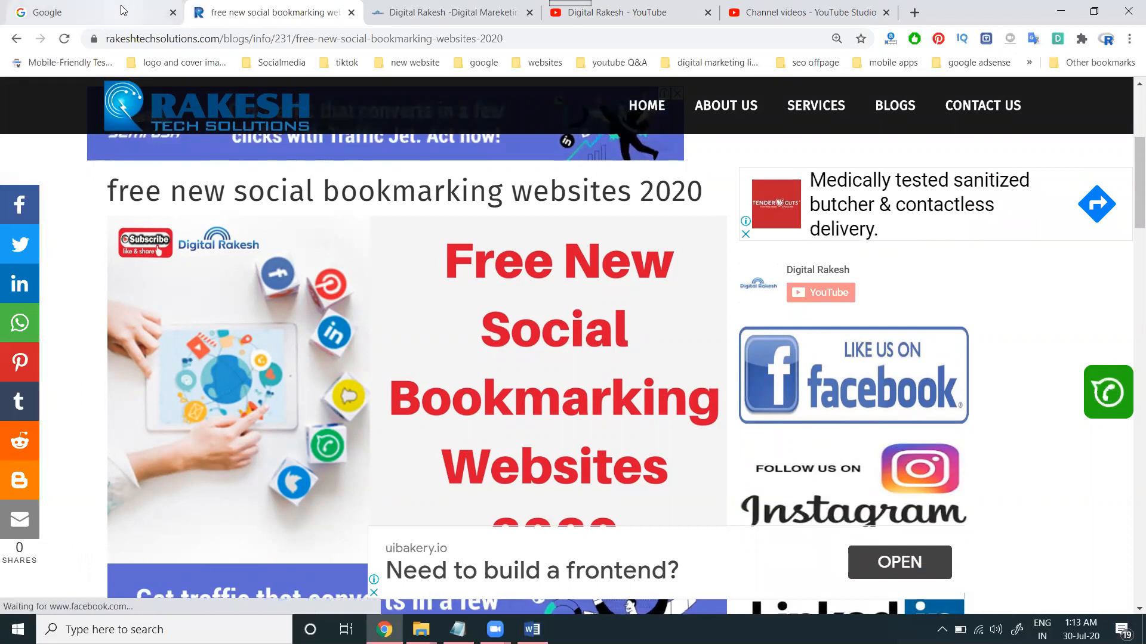
Search Google for subscribe in place of the video link and show the image results.
left_click(90, 12)
triple_click(469, 295)
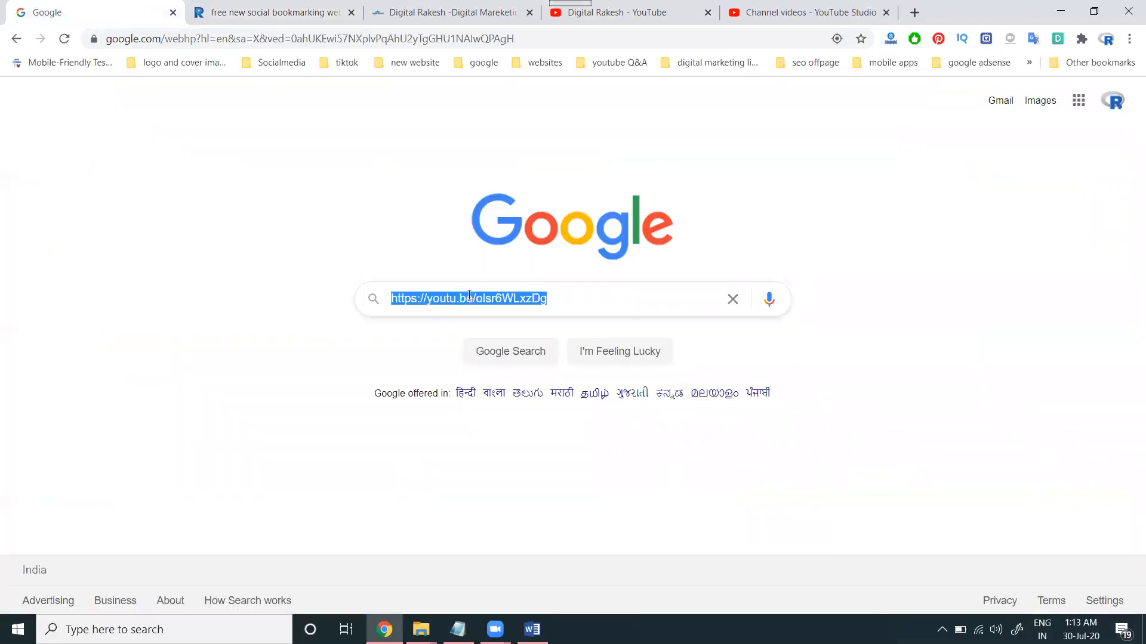
type("subscrib")
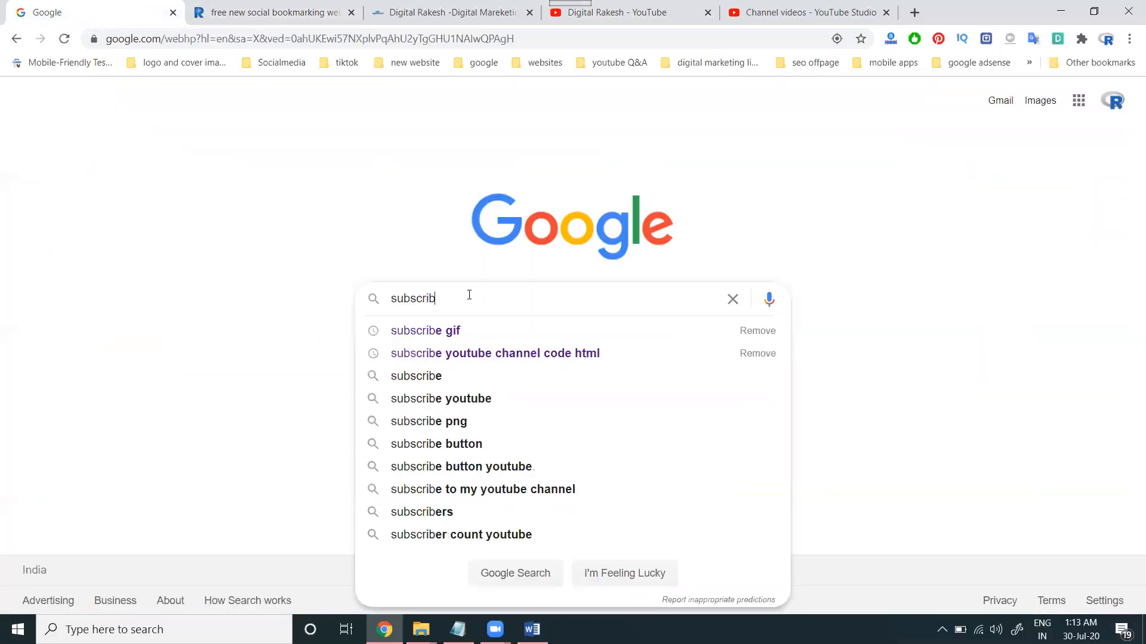
type("e")
key("Return")
left_click(207, 156)
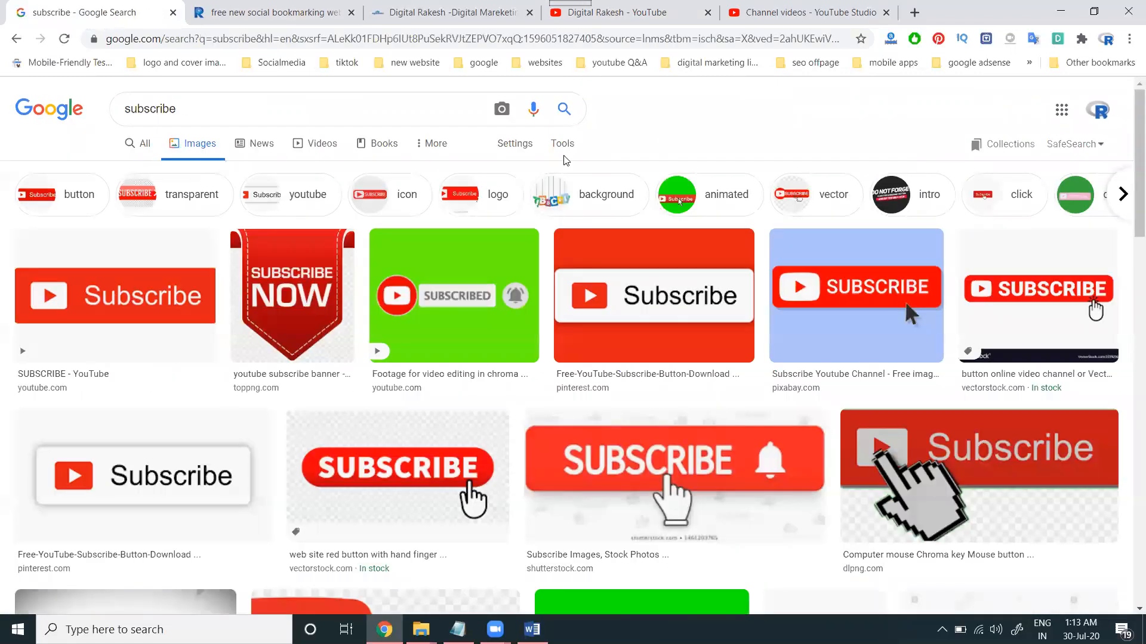
Filter the subscribe image results by Icon size.
left_click(547, 145)
left_click(130, 173)
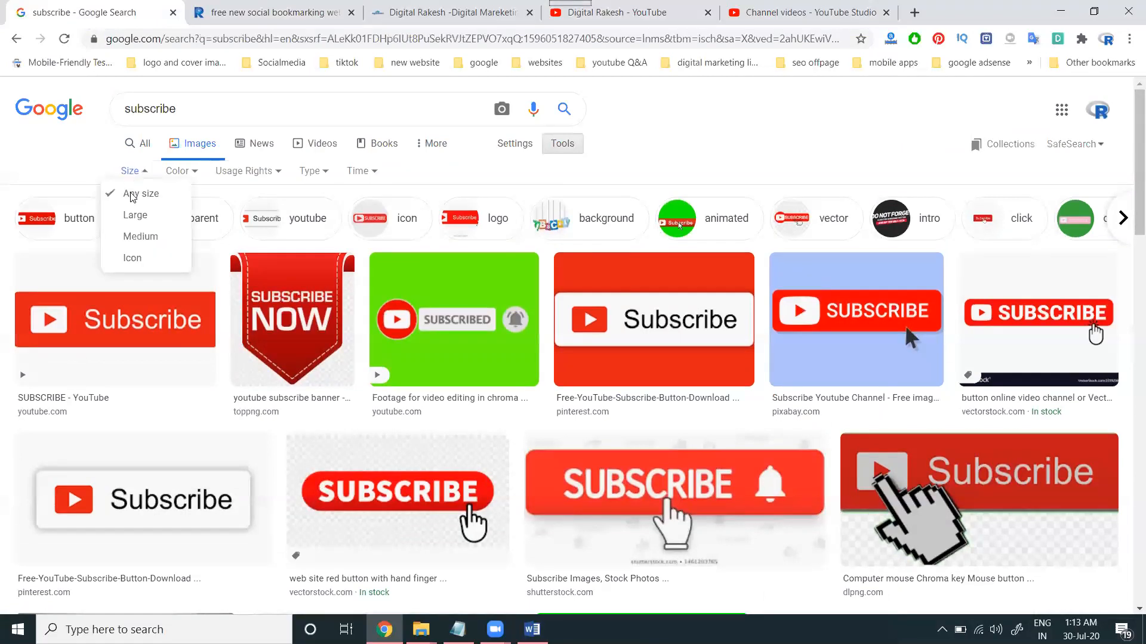
left_click(143, 257)
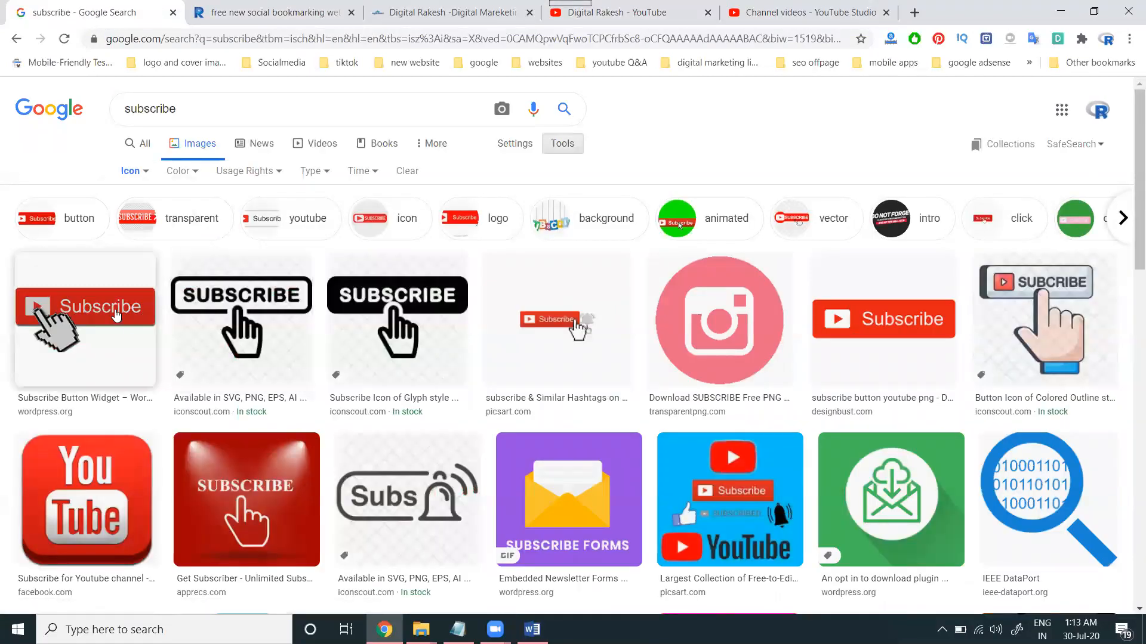
Preview the WordPress.org Subscribe Button Widget image and try to save it in the digital rakesh folder.
left_click(136, 322)
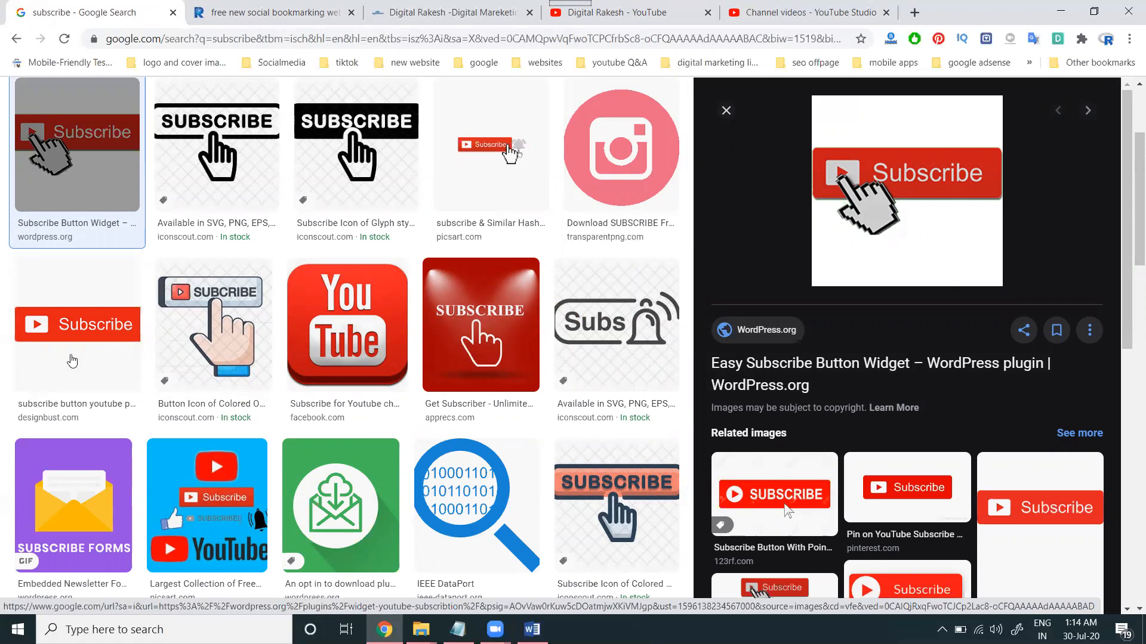
left_click(878, 209)
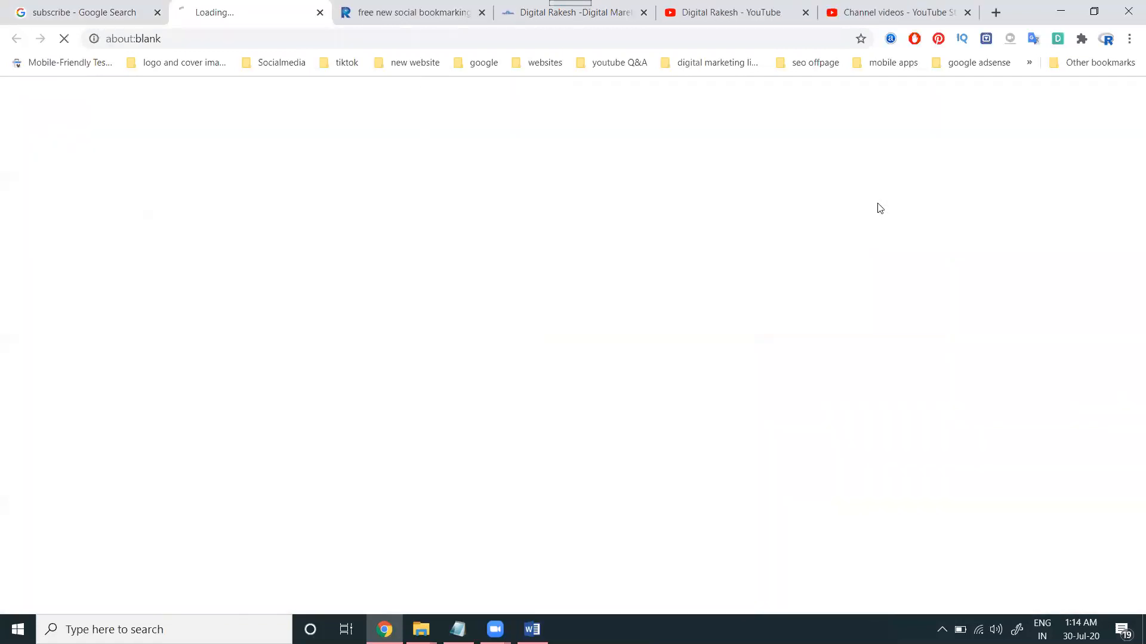
left_click(320, 13)
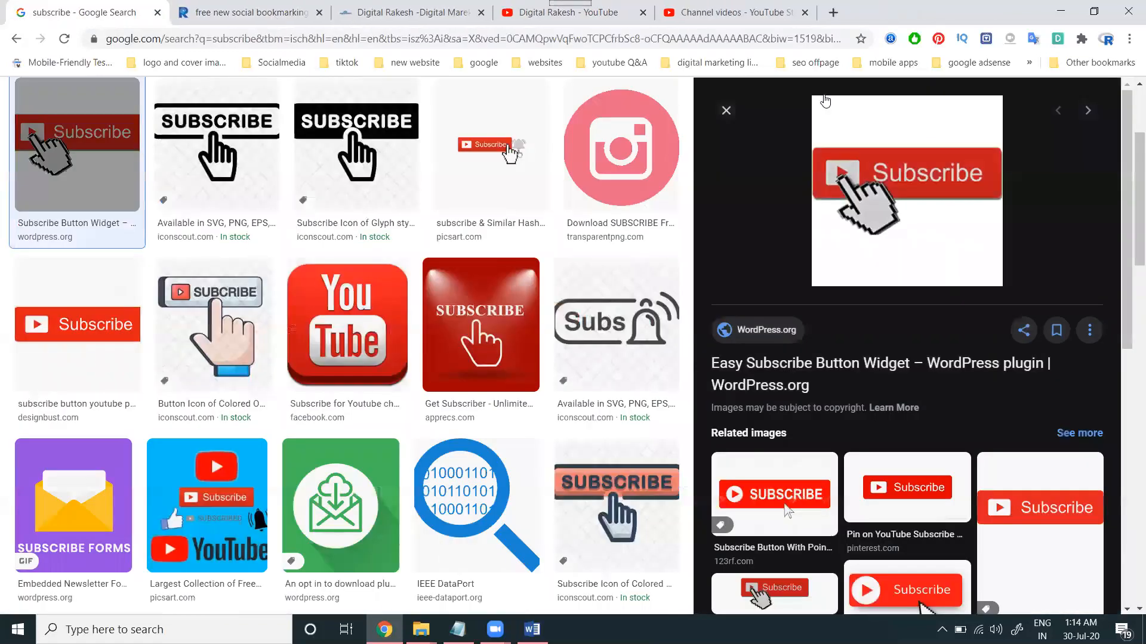
right_click(895, 138)
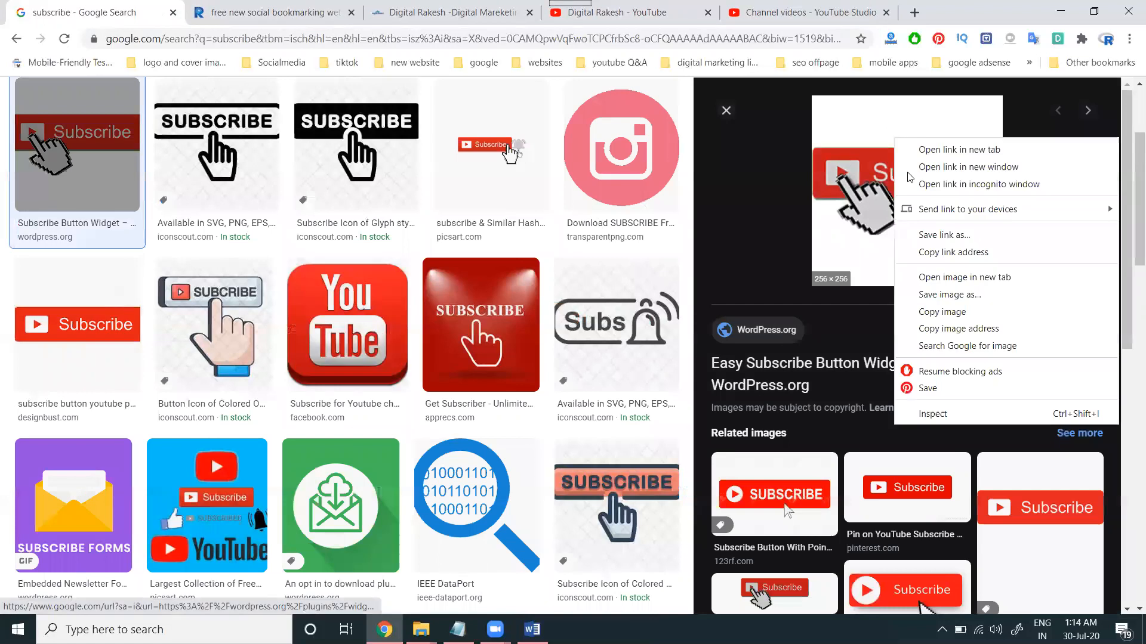
left_click(948, 295)
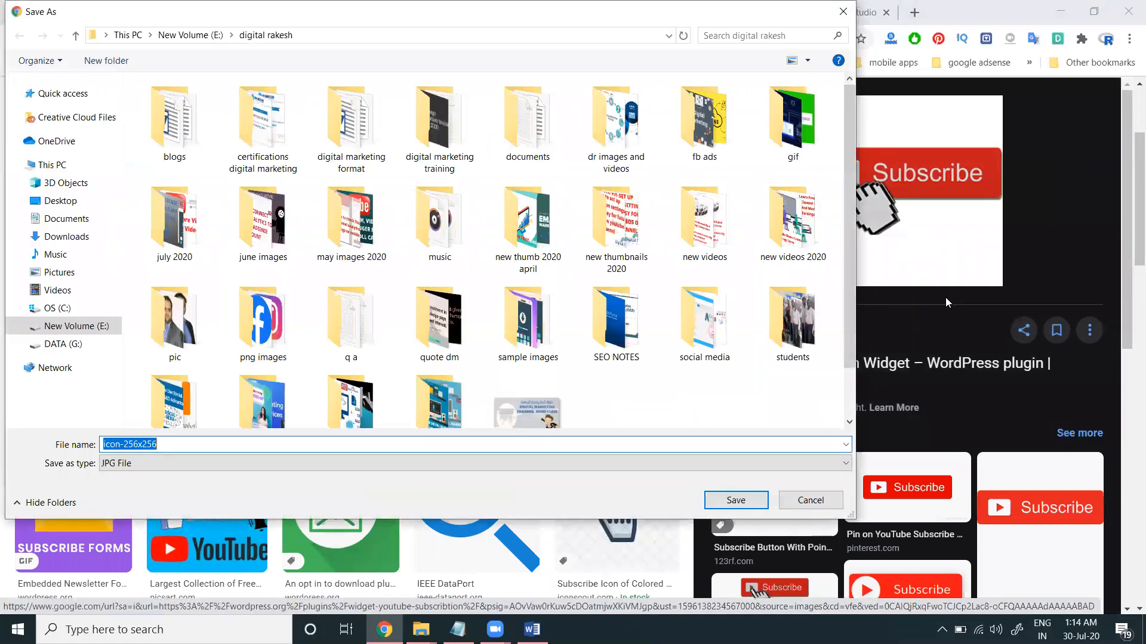
left_click(816, 501)
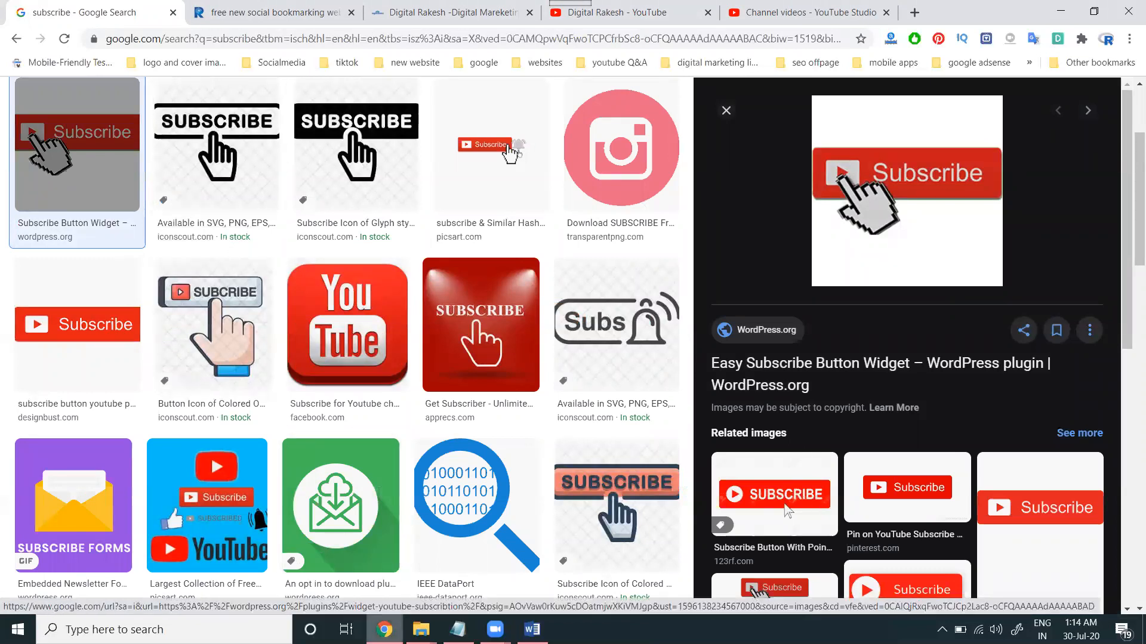
Switch to File Explorer, open the digital rakesh folder on New Volume (E:), and preview the subscribe-button-like-share-subscribe-removebg-preview image.
left_click(421, 630)
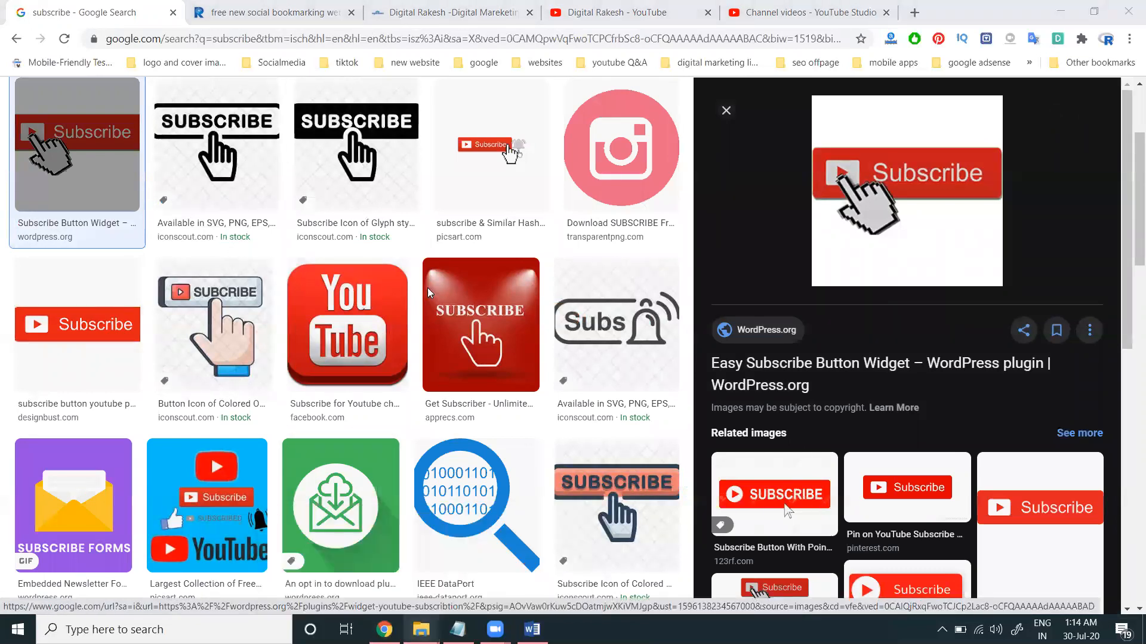
left_click(502, 567)
left_click(555, 276)
double_click(555, 275)
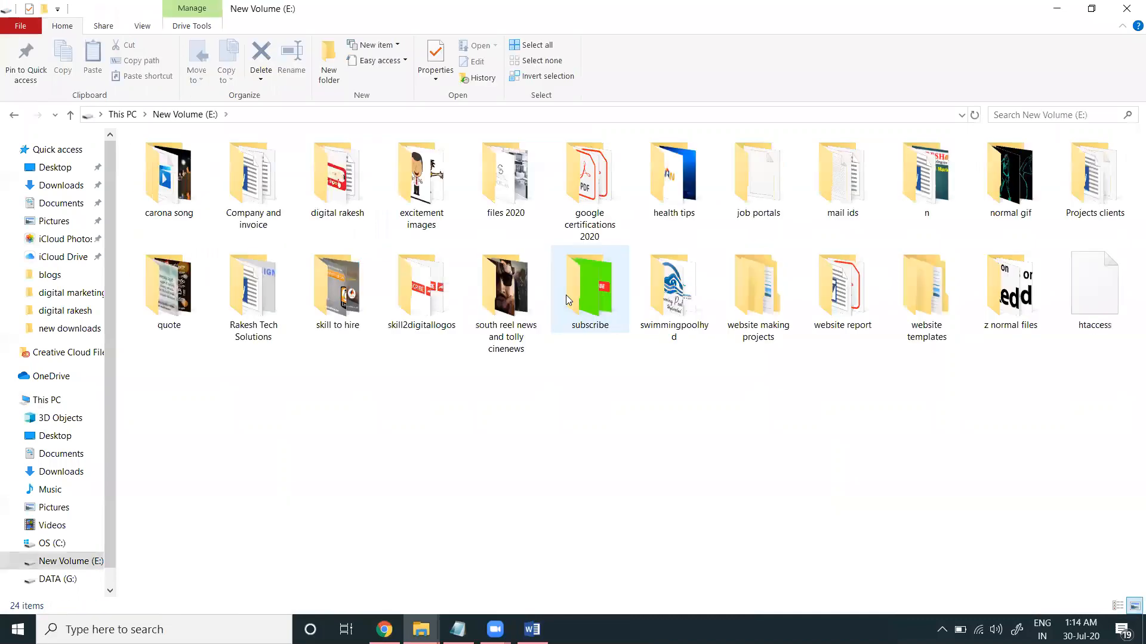
double_click(337, 176)
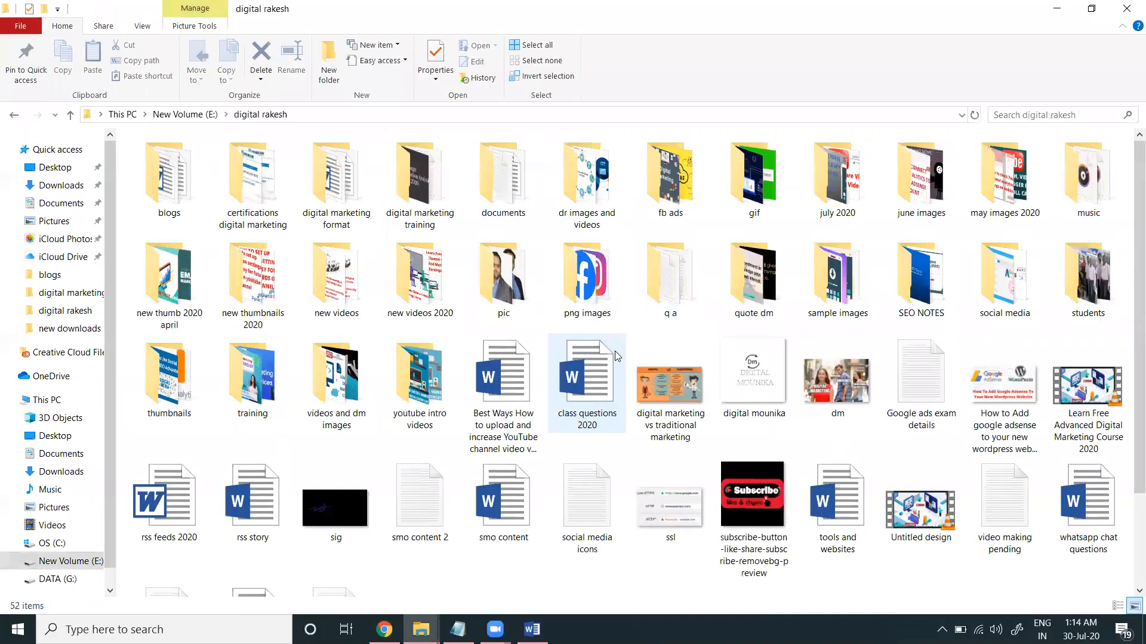
double_click(762, 503)
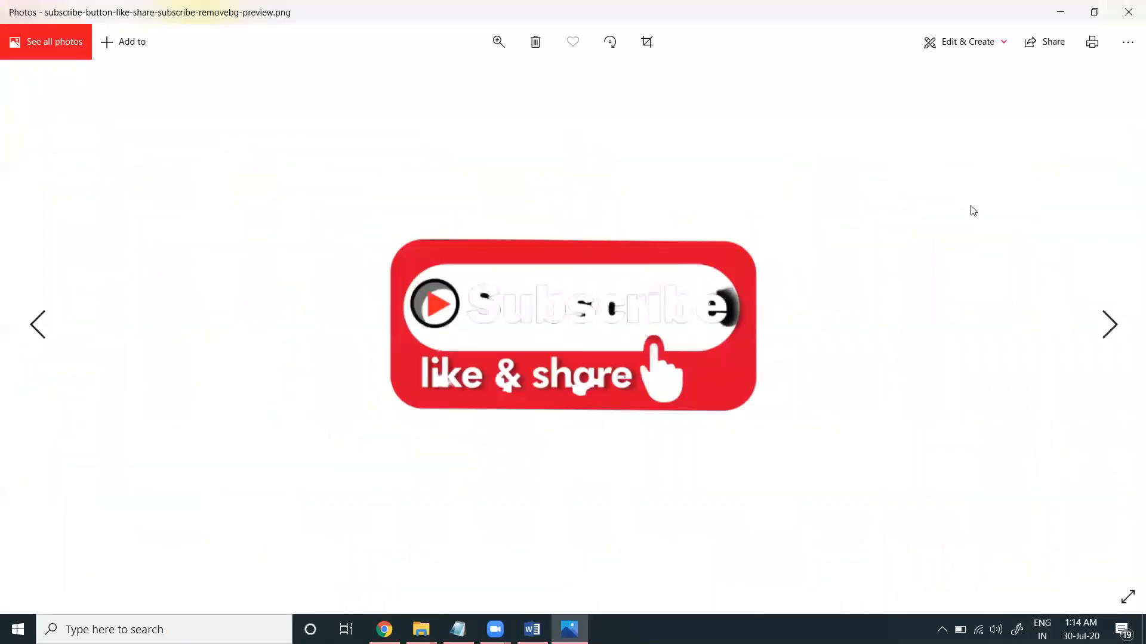
left_click(1128, 12)
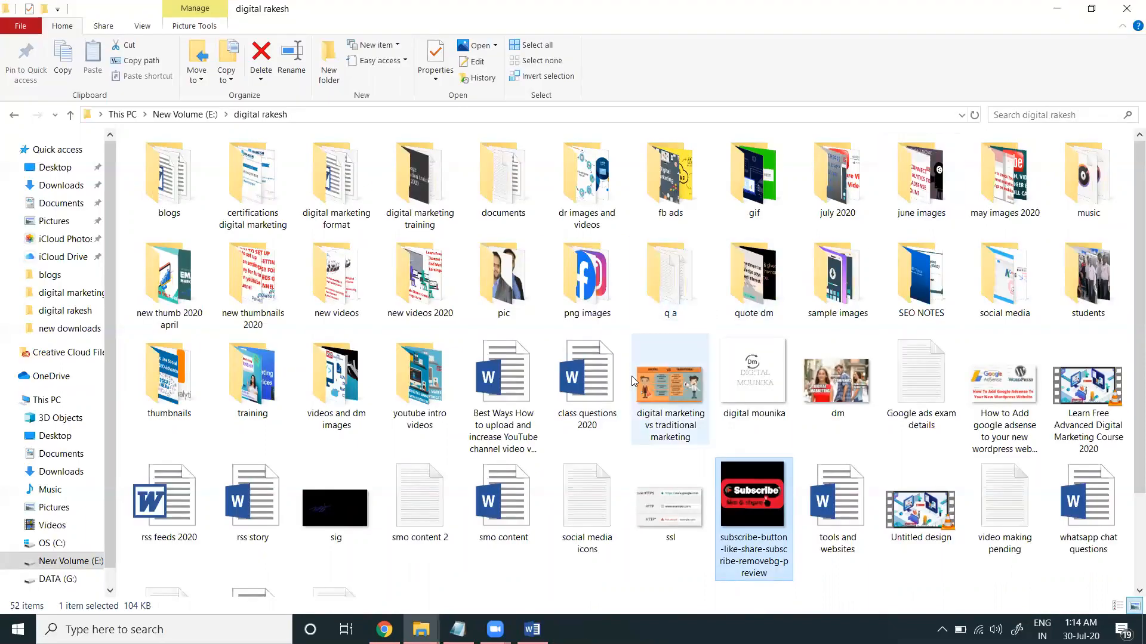
scroll(631, 382, "down", 2)
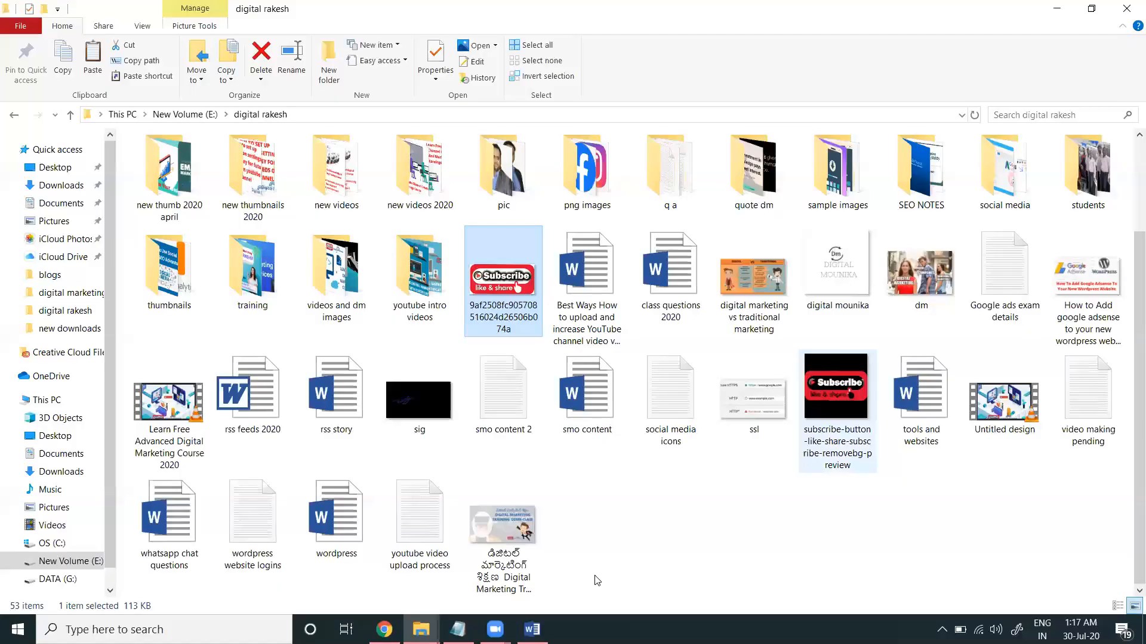
double_click(497, 289)
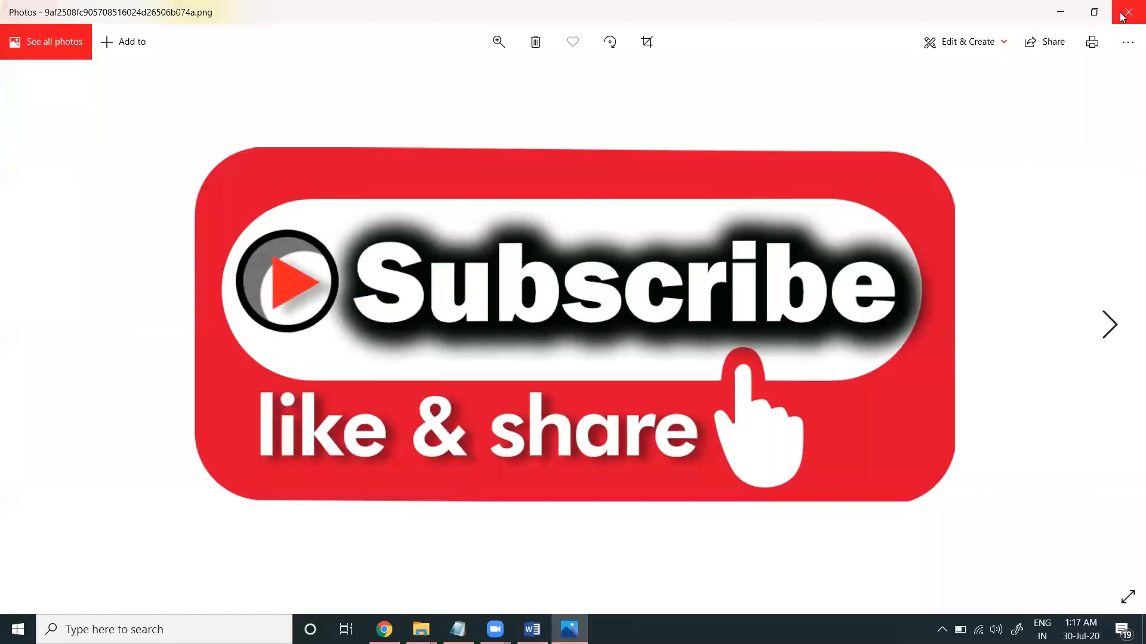
left_click(1123, 15)
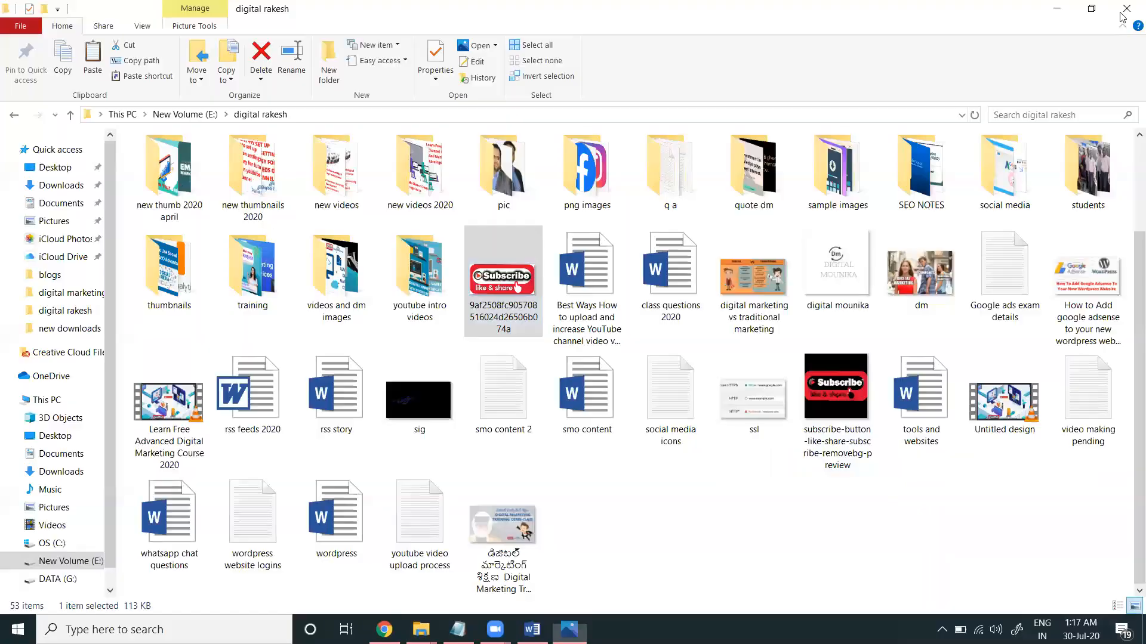
left_click(496, 321)
type("subscri")
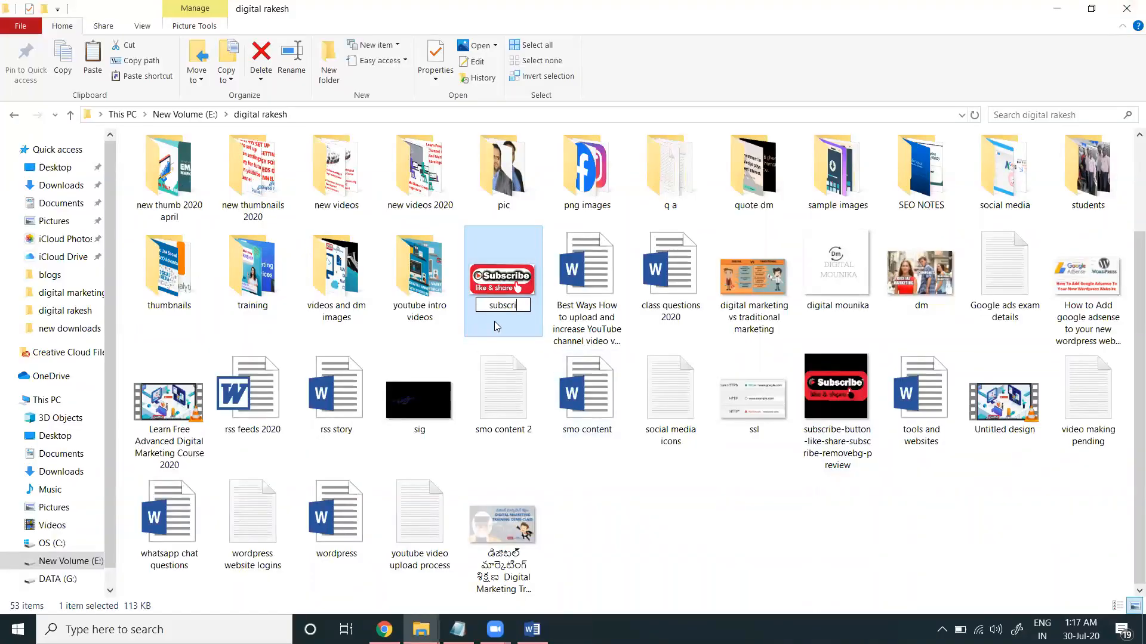
type("bebox")
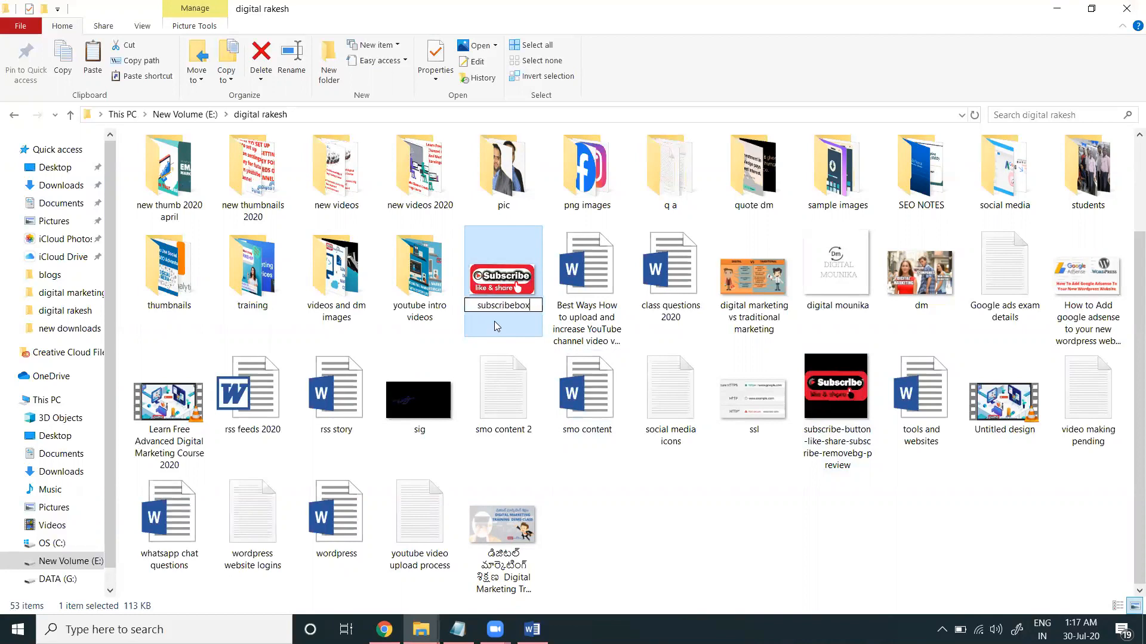
key("BackSpace")
type("tton")
key("Return")
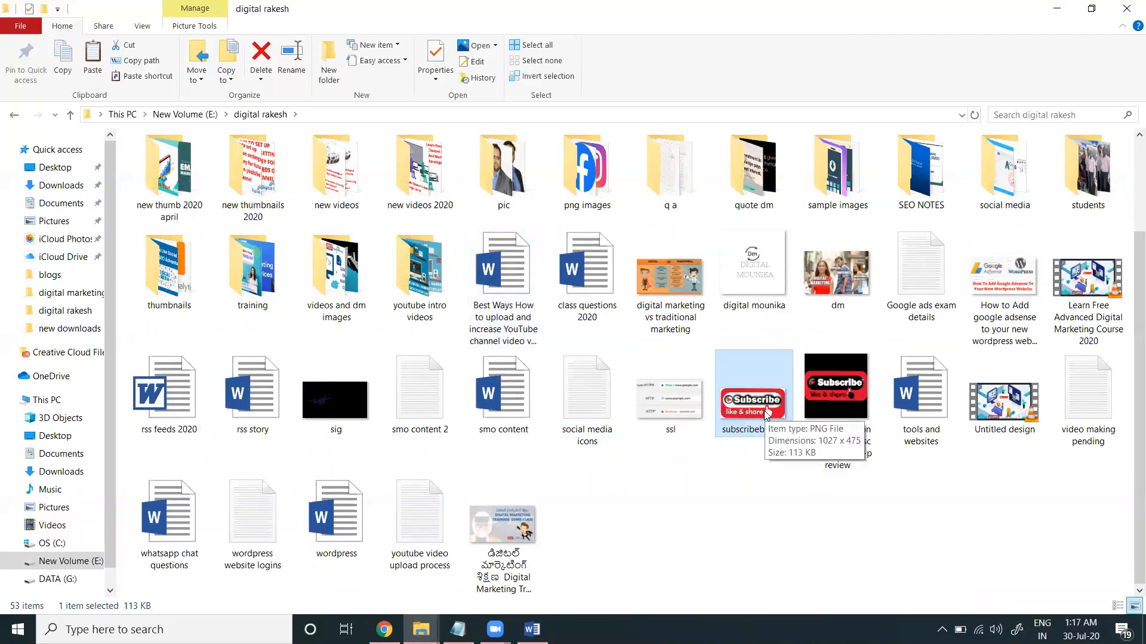
Minimize File Explorer to return to Chrome, and leave the image results for Google's home page.
left_click(1056, 10)
scroll(52, 173, "up", 3)
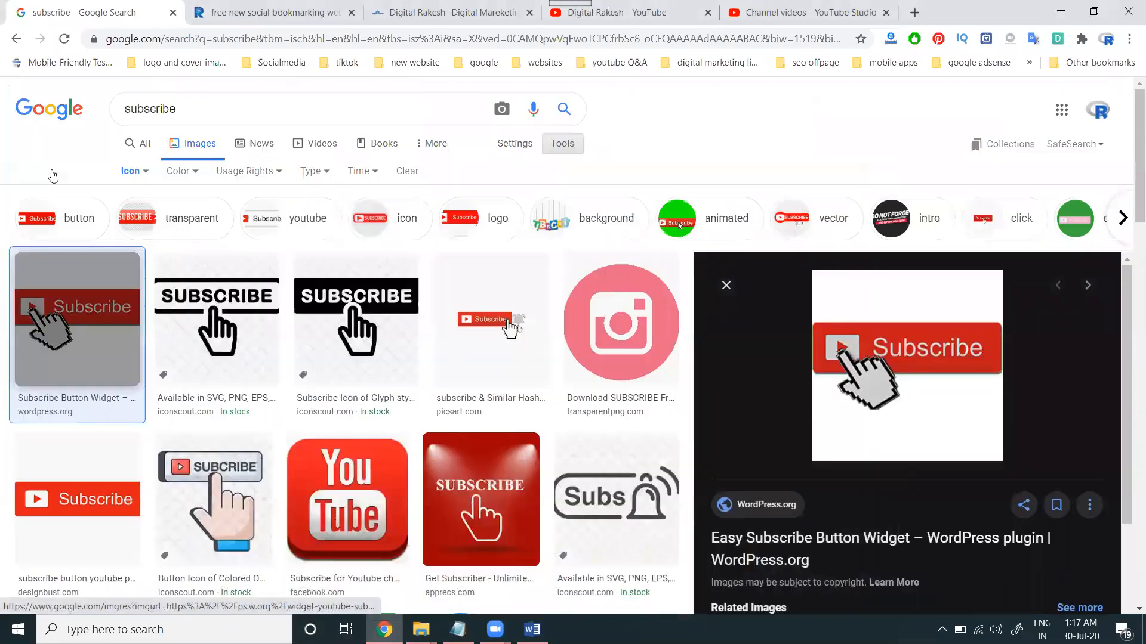
left_click(44, 120)
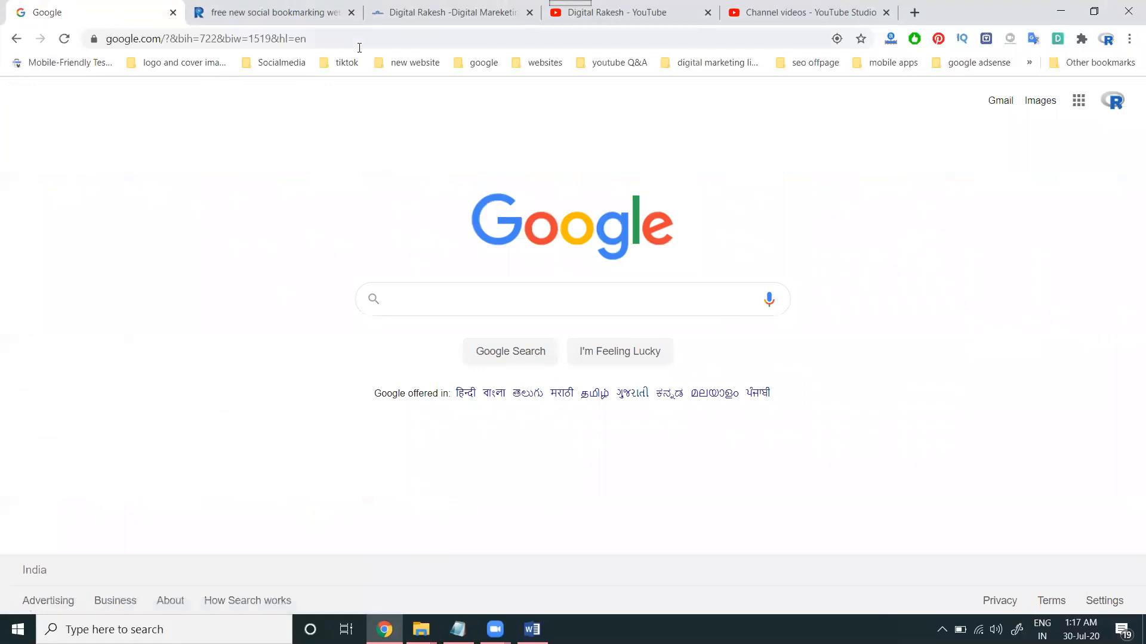
Open the Rakesh Tech Solutions home page, close its Subscribe Our Channel popup, and reload the page.
left_click(272, 11)
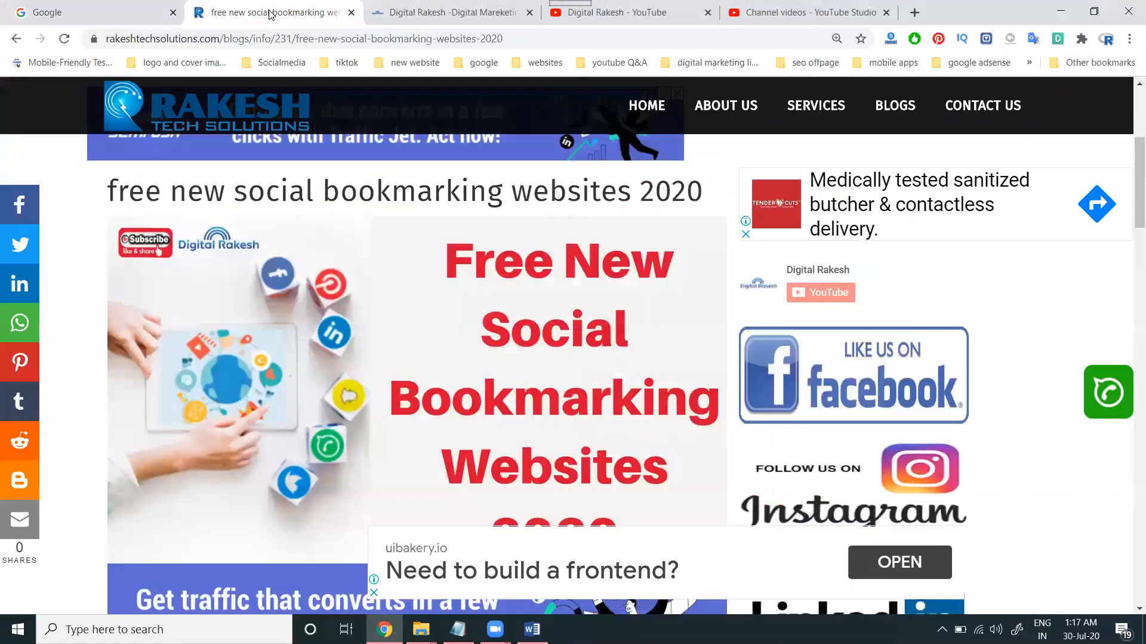
left_click(639, 111)
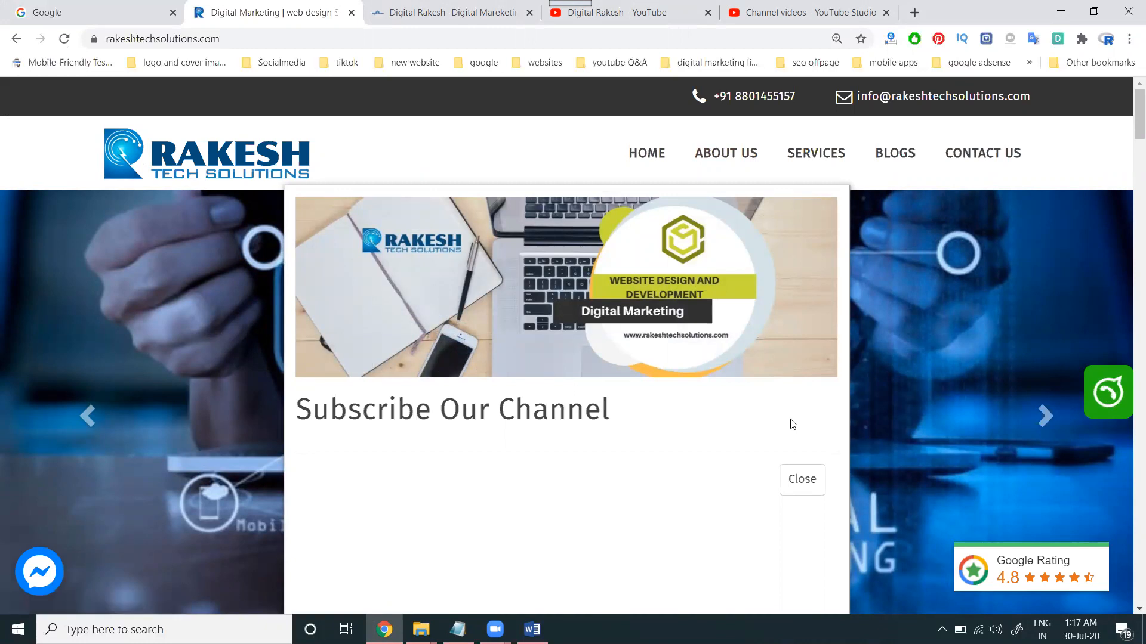
left_click(789, 479)
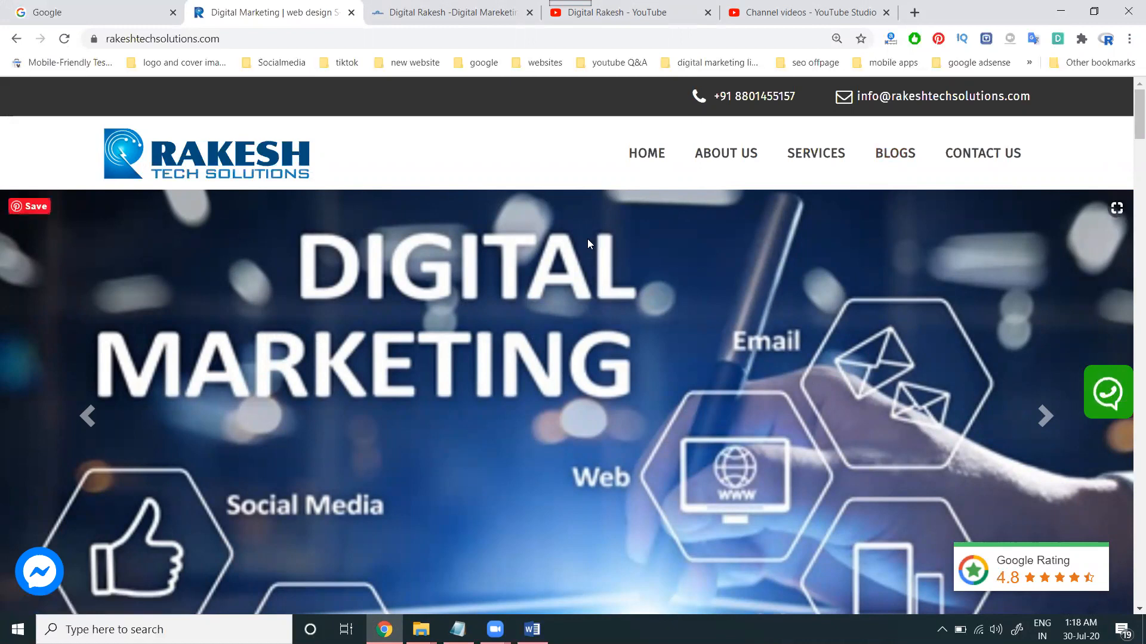
left_click(63, 39)
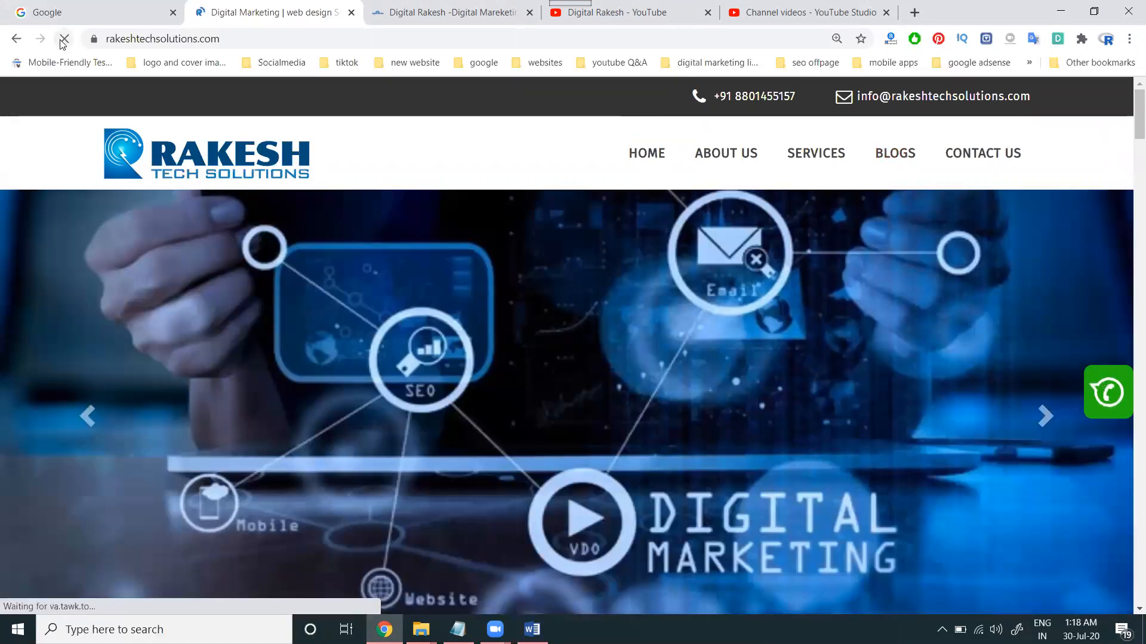
Close the stray Services page and dismiss the Subscribe Our Channel popup on the home page.
left_click(567, 263)
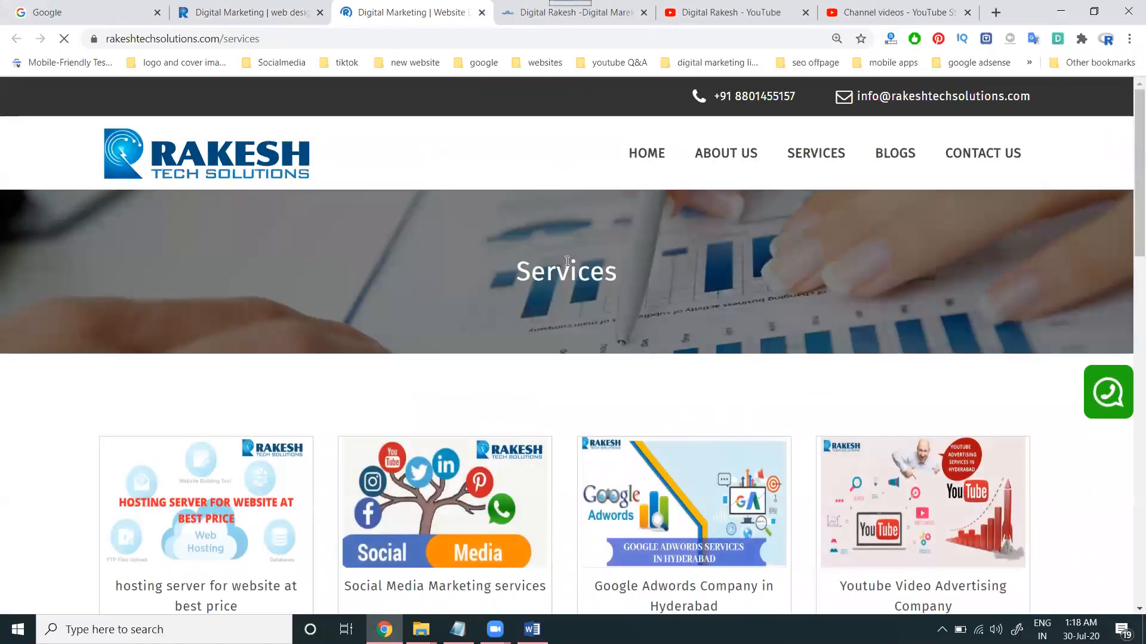
left_click(482, 13)
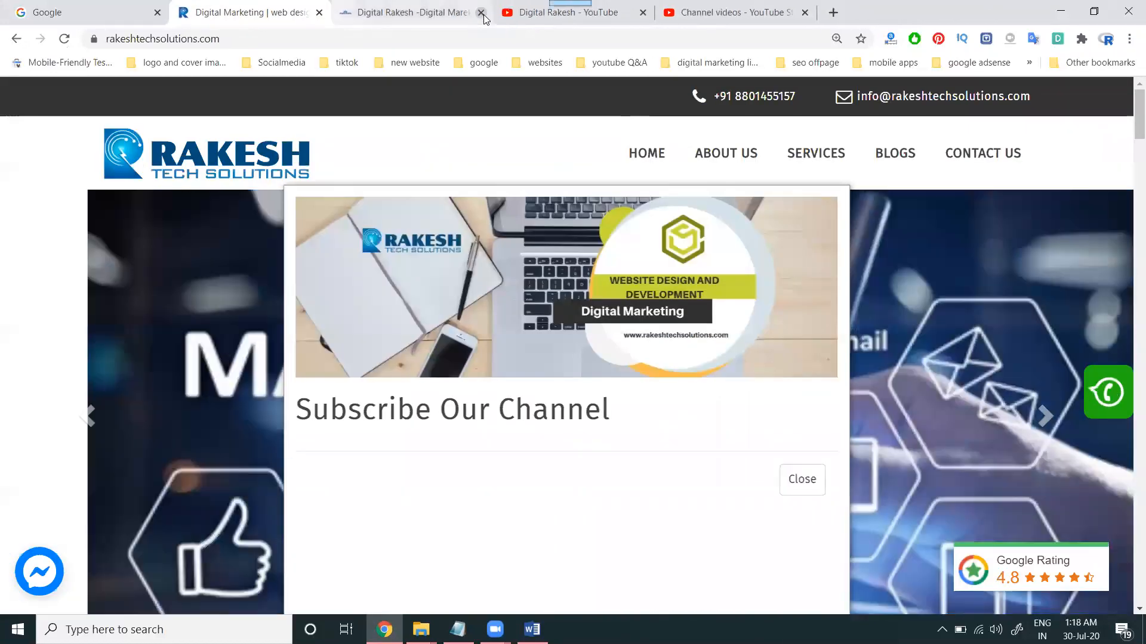
left_click(796, 480)
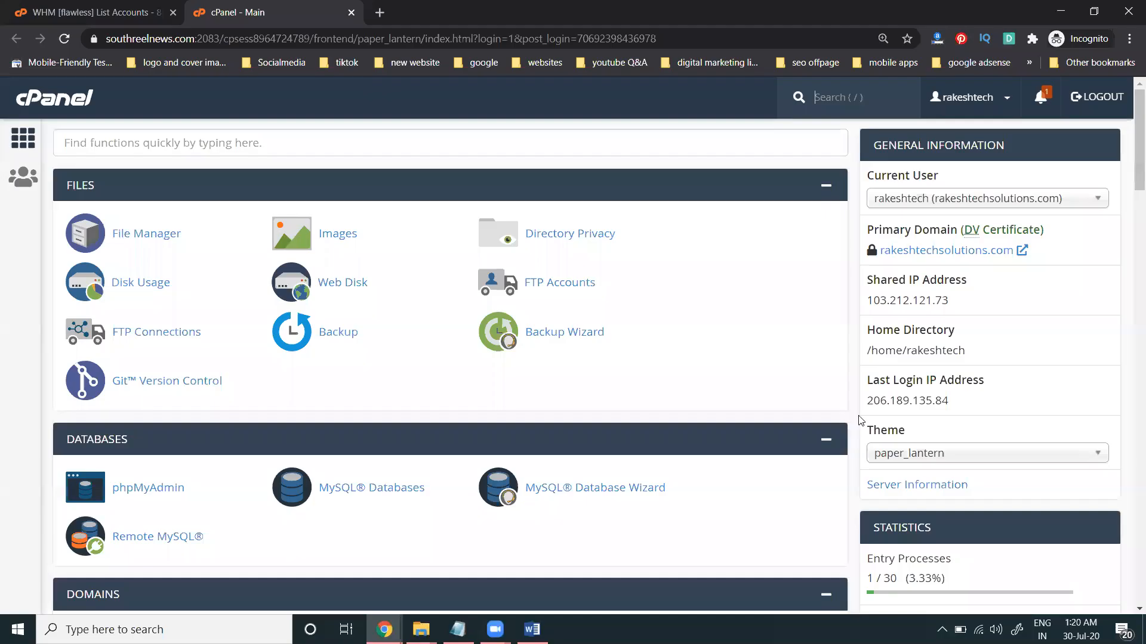
Open the cPanel File Manager and browse to the public_html/uploads/blogs folder.
left_click(149, 233)
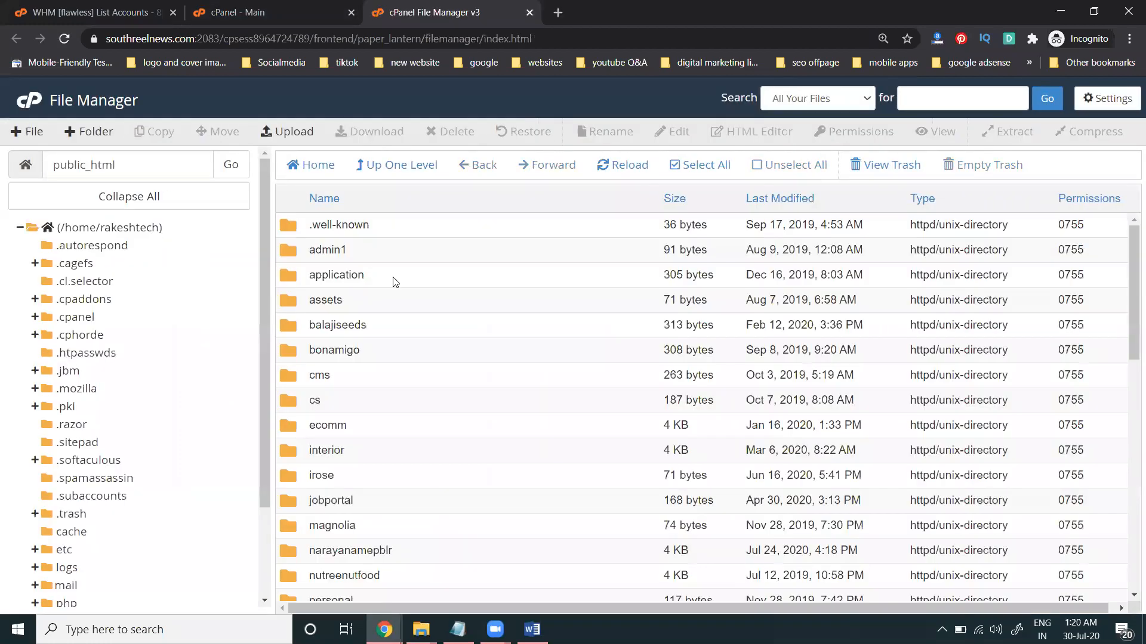
double_click(393, 275)
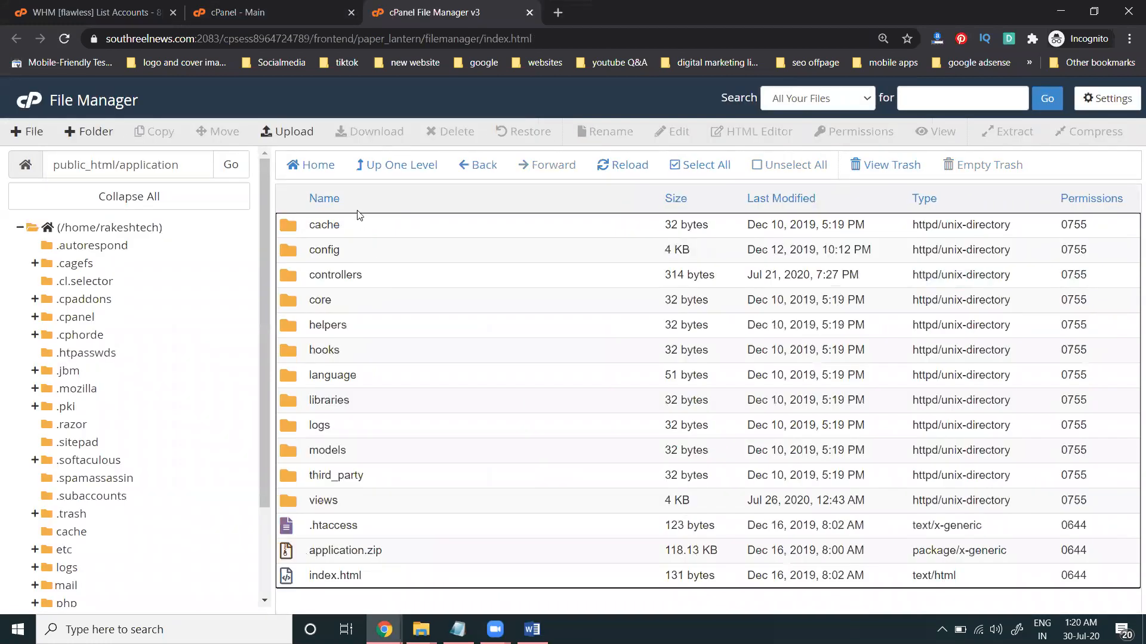
left_click(387, 165)
scroll(391, 354, "down", 5)
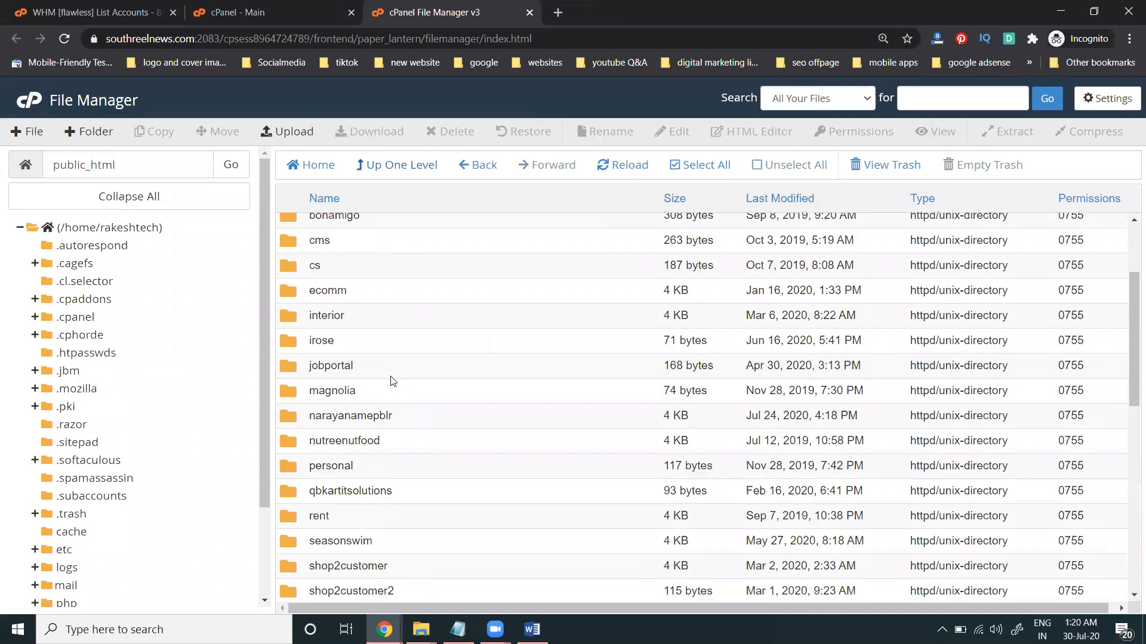
scroll(385, 436, "down", 4)
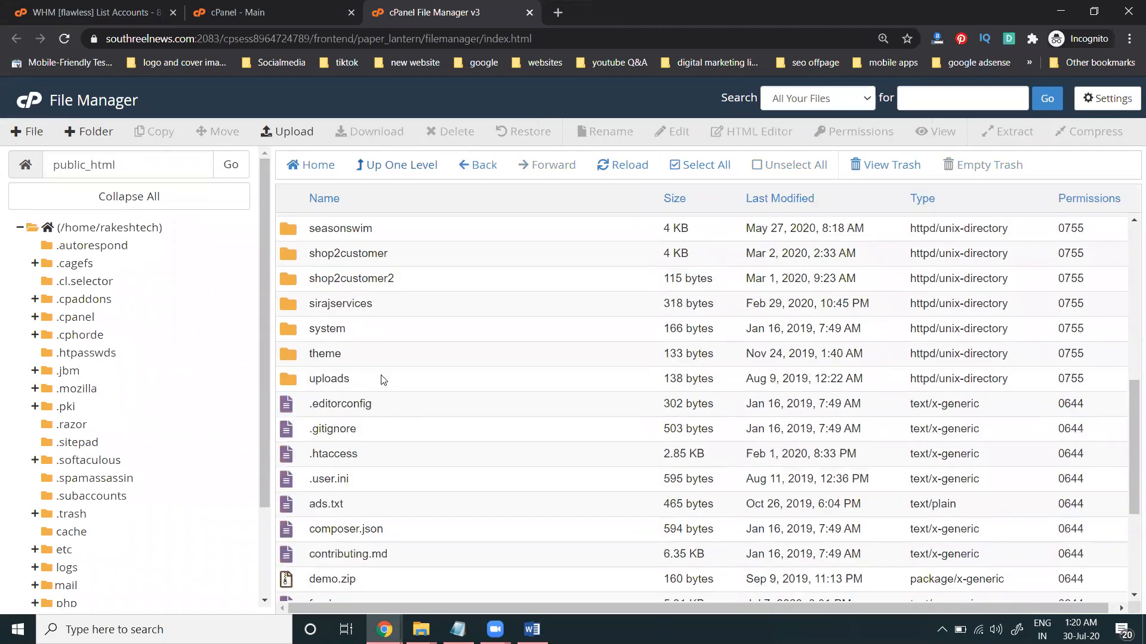
double_click(383, 380)
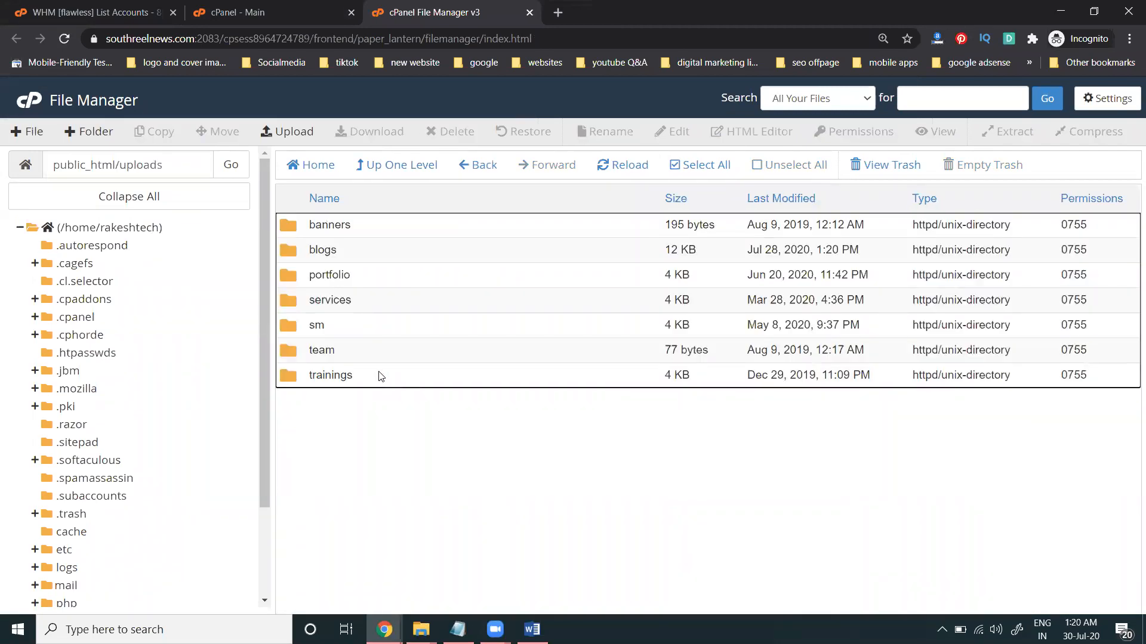
double_click(329, 250)
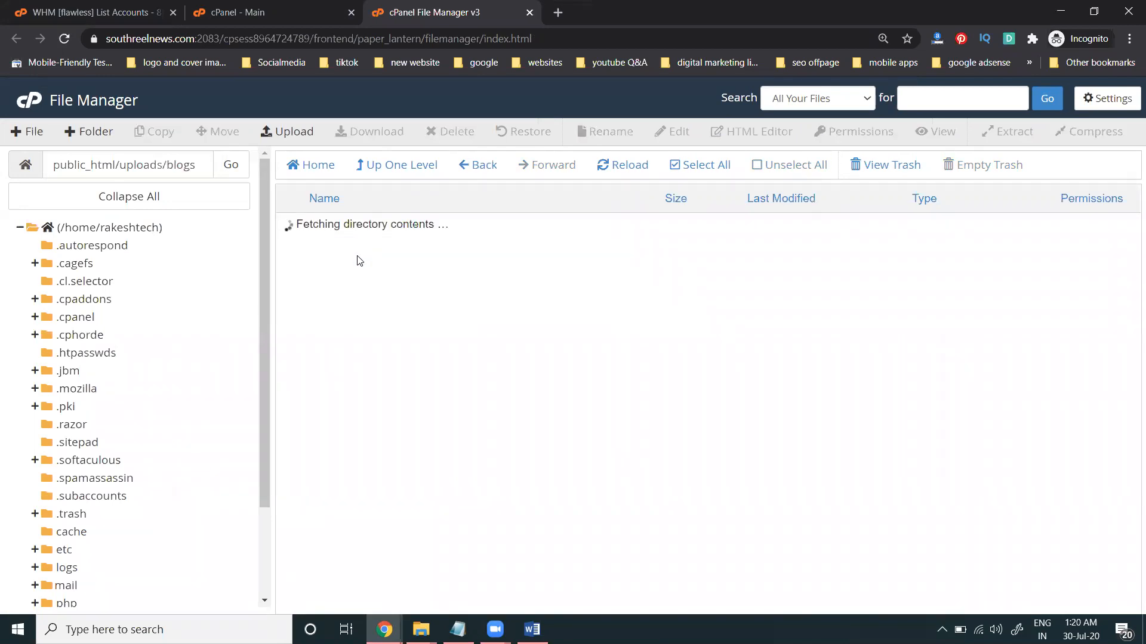
Upload subscribebotton.png from the digital rakesh folder on New Volume (E:) to the blogs folder.
left_click(286, 135)
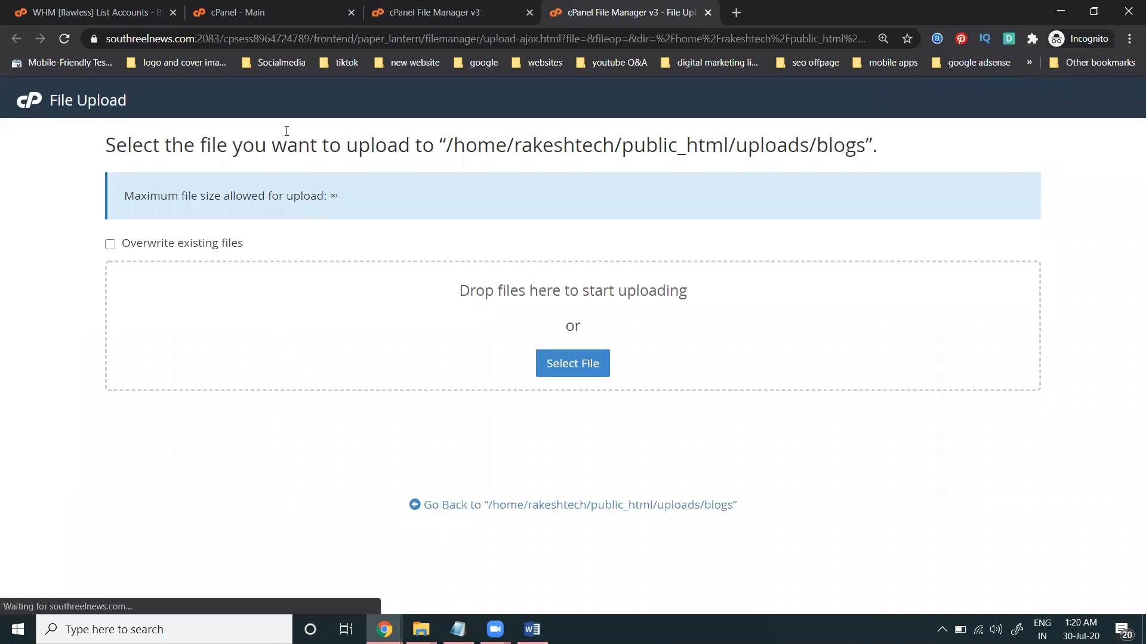
left_click(572, 362)
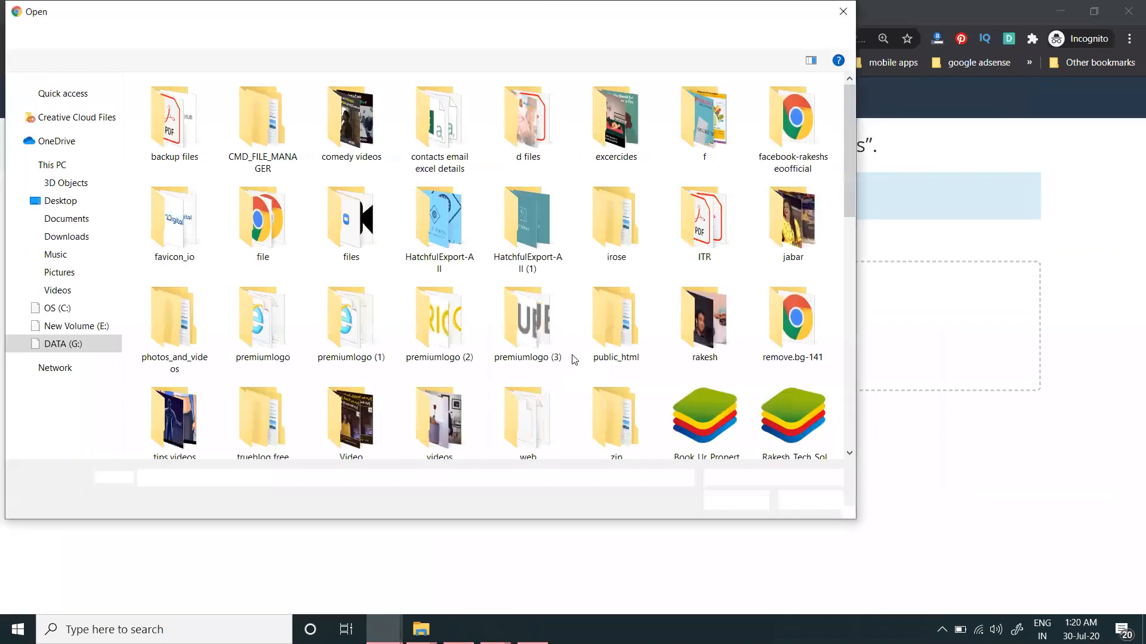
left_click(91, 422)
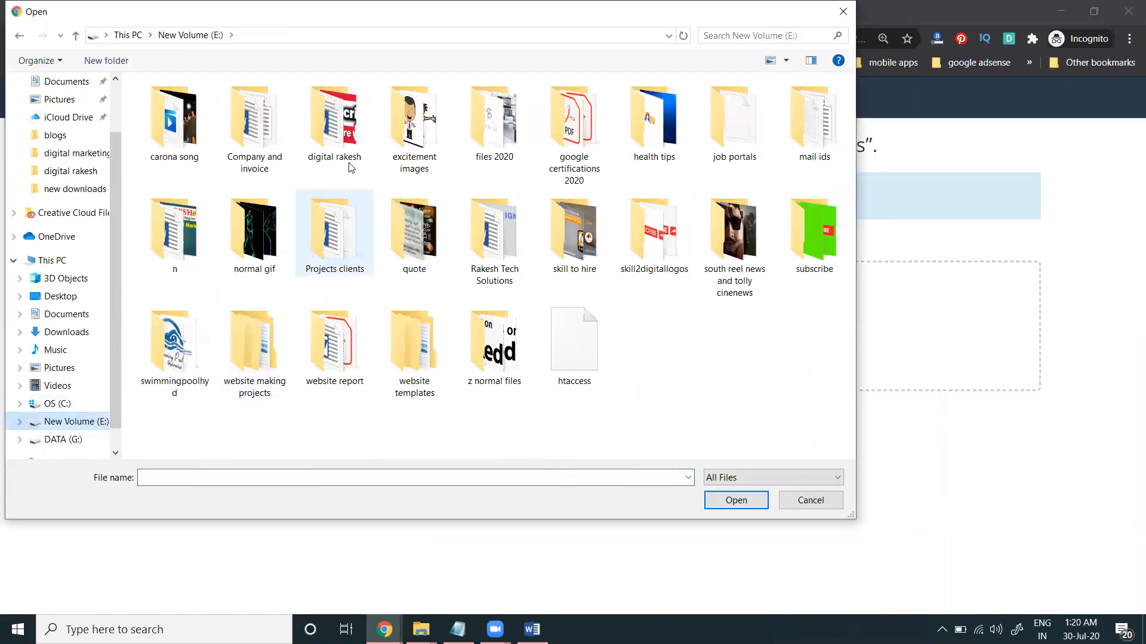
double_click(347, 138)
scroll(462, 269, "down", 5)
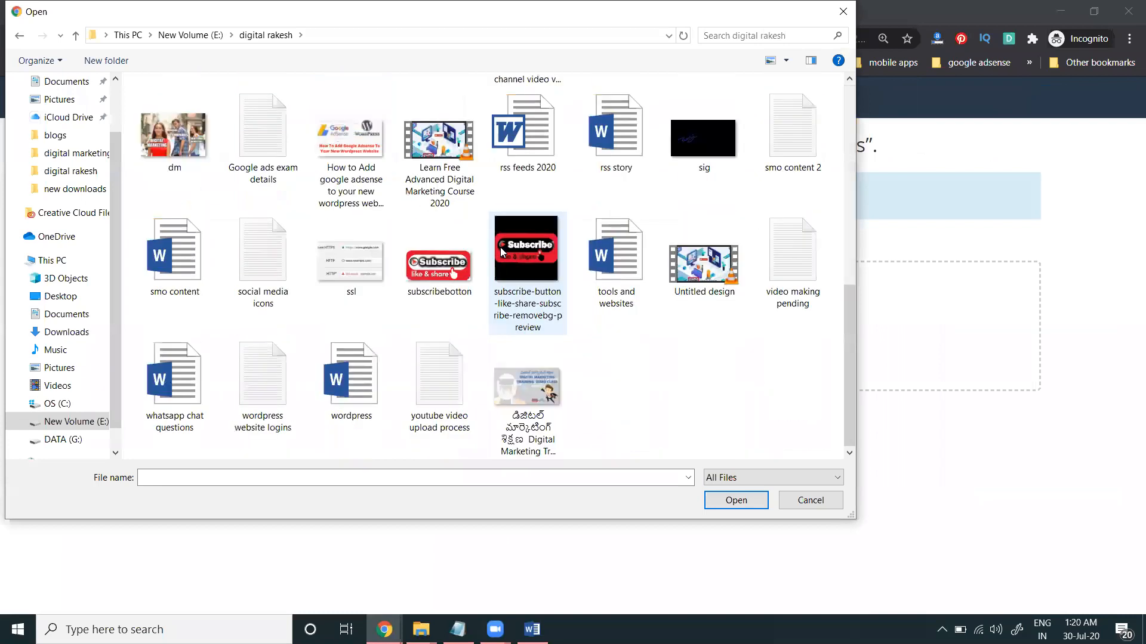
double_click(439, 269)
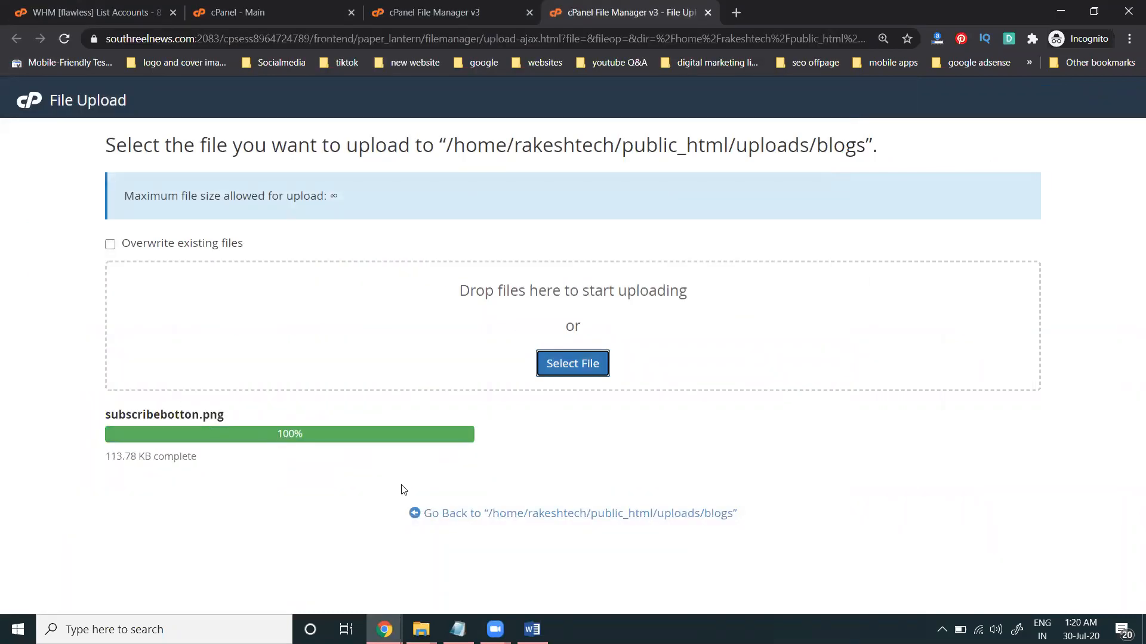
In the regular Chrome window, open the blog post Add Social media Like and follow Button Website and copy its main image's address.
left_click(384, 629)
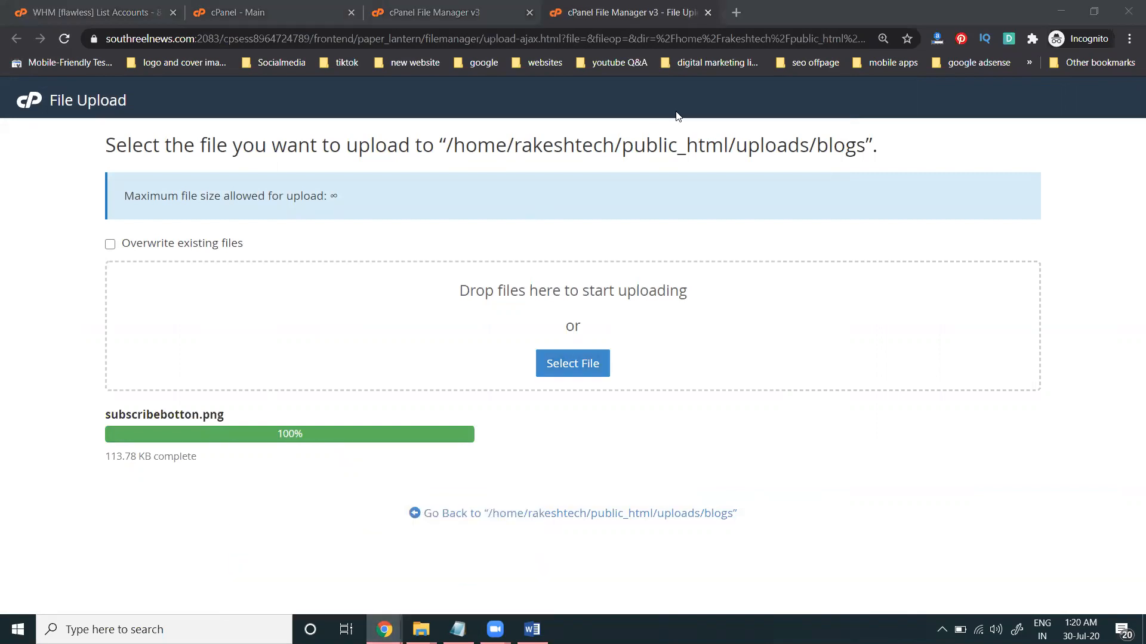
mouse_move(383, 623)
left_click(343, 557)
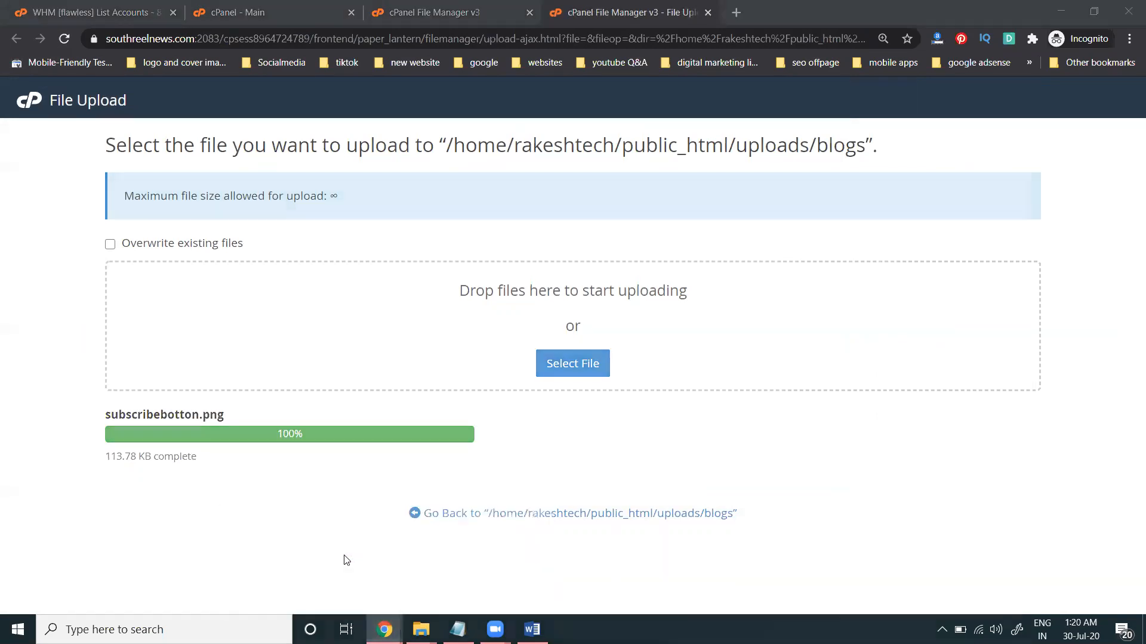
left_click(895, 153)
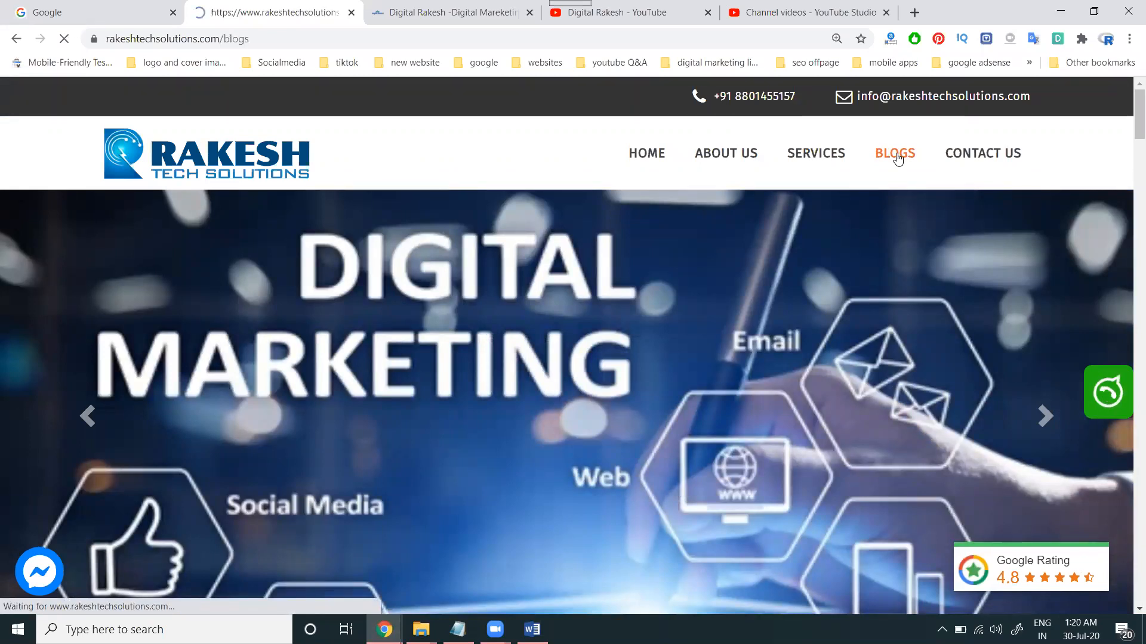
scroll(454, 275, "down", 7)
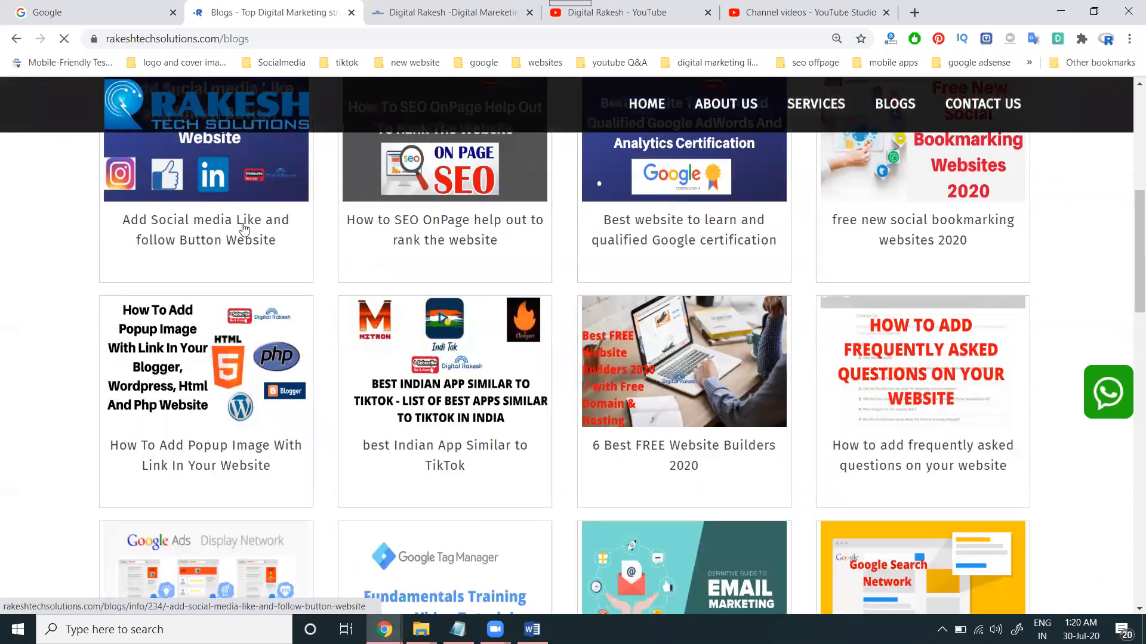
left_click(243, 228)
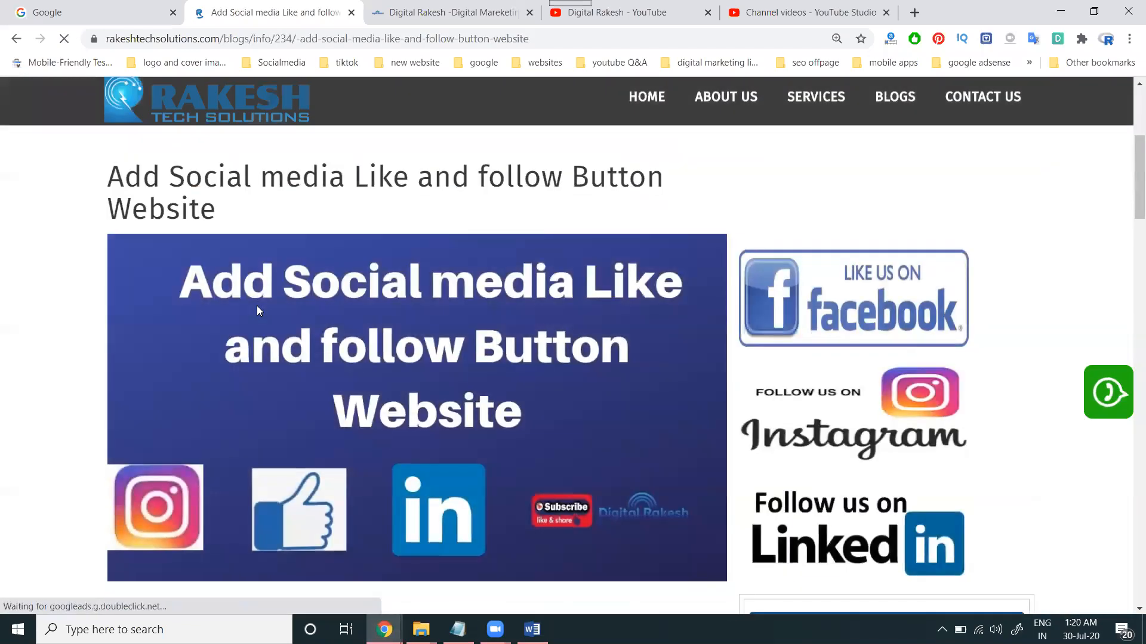
right_click(257, 305)
left_click(319, 369)
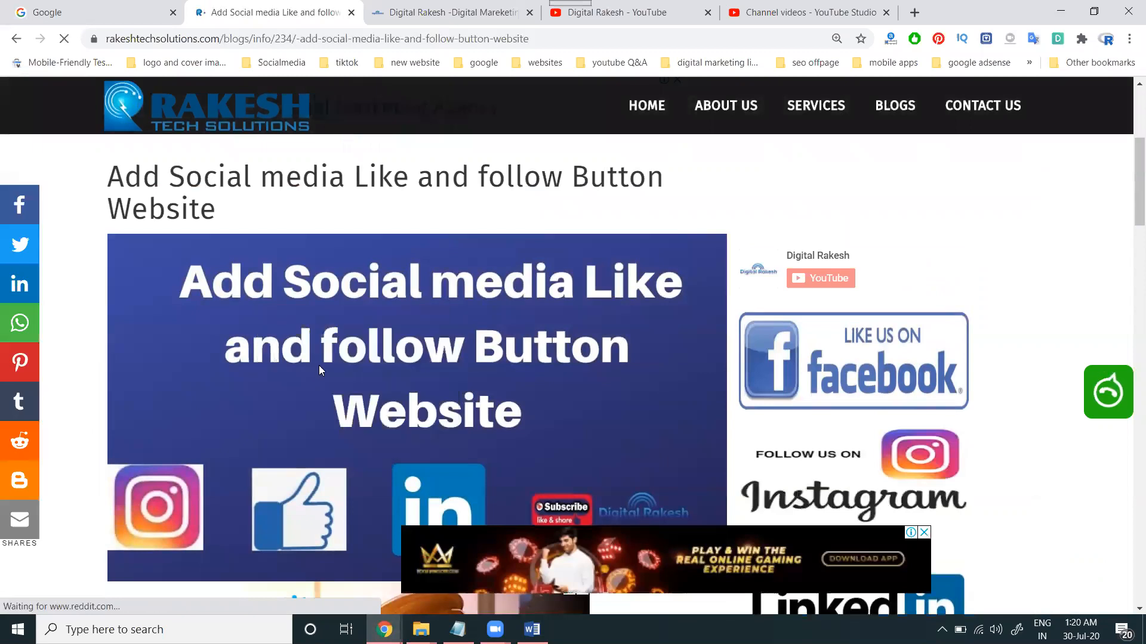
left_click(915, 12)
key("ctrl+v")
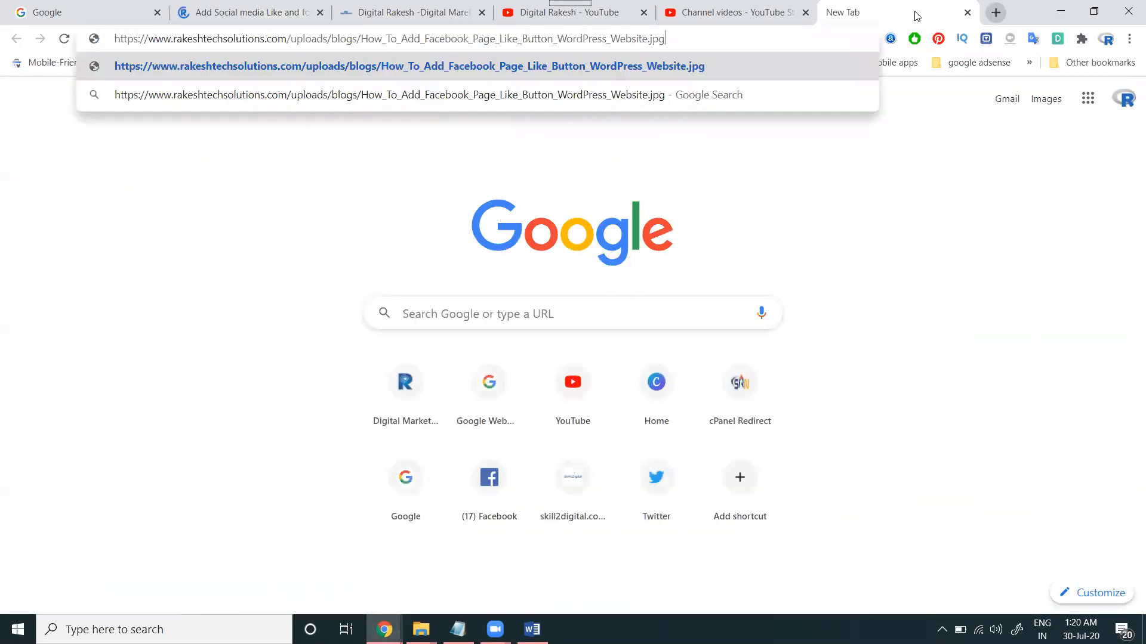
key("BackSpace")
key("BackSpace")
key("BackSpace")
key("BackSpace")
key("BackSpace")
key("BackSpace")
key("BackSpace")
key("BackSpace")
key("BackSpace")
key("BackSpace")
key("BackSpace")
key("BackSpace")
key("BackSpace")
key("BackSpace")
key("BackSpace")
key("BackSpace")
key("BackSpace")
key("BackSpace")
key("BackSpace")
key("BackSpace")
key("BackSpace")
key("BackSpace")
key("BackSpace")
key("BackSpace")
key("BackSpace")
key("BackSpace")
key("BackSpace")
key("BackSpace")
key("BackSpace")
key("BackSpace")
key("BackSpace")
key("BackSpace")
key("BackSpace")
key("BackSpace")
key("BackSpace")
key("BackSpace")
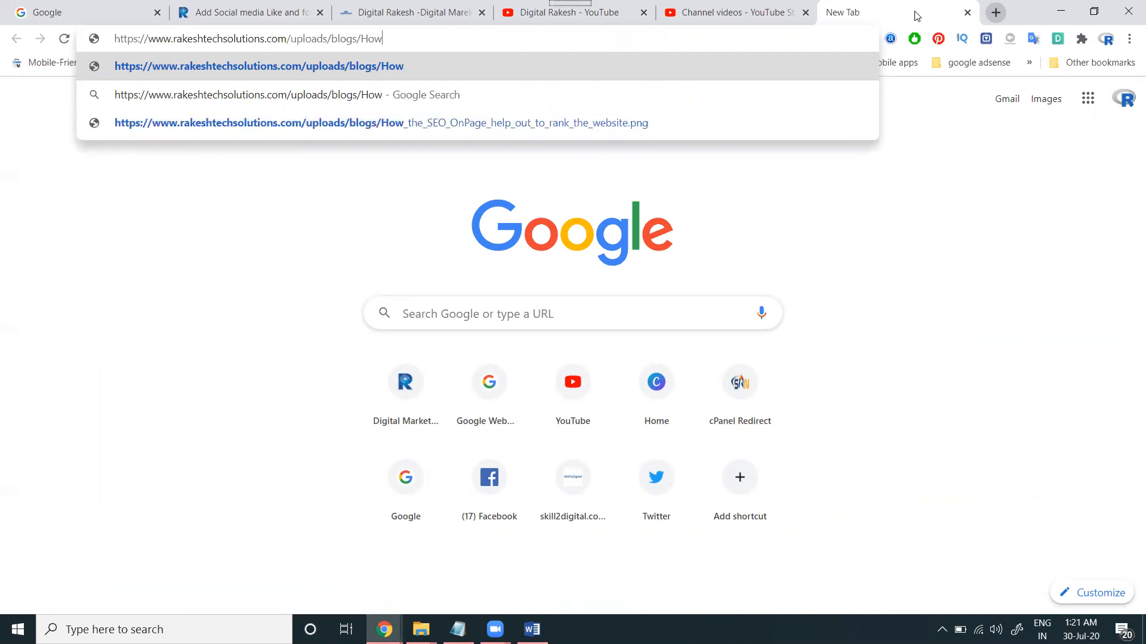
Switch to the digital rakesh folder in File Explorer, copy the file name subscribebotton, and return to Chrome.
key("alt+Tab")
key("alt+Tab")
key("alt+Tab")
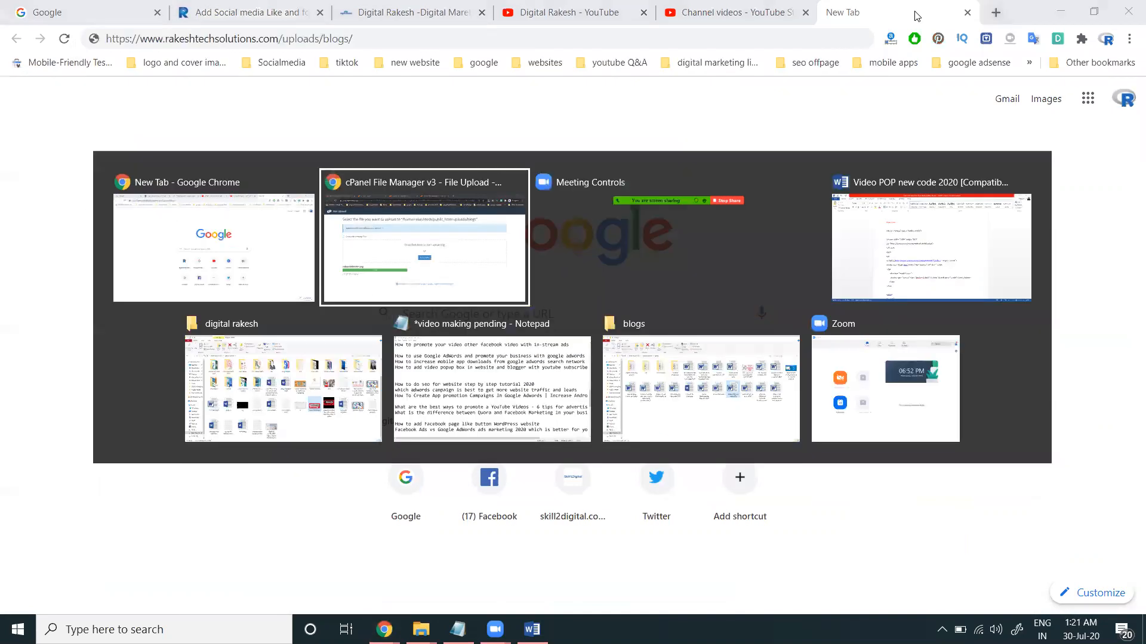
key("alt+Tab")
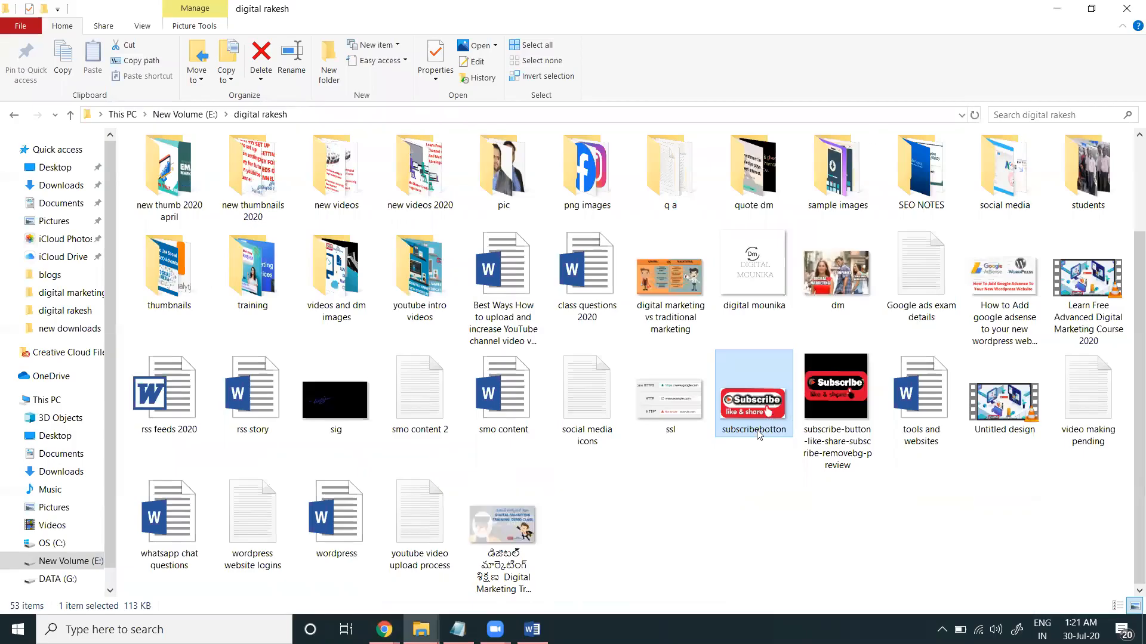
left_click(758, 431)
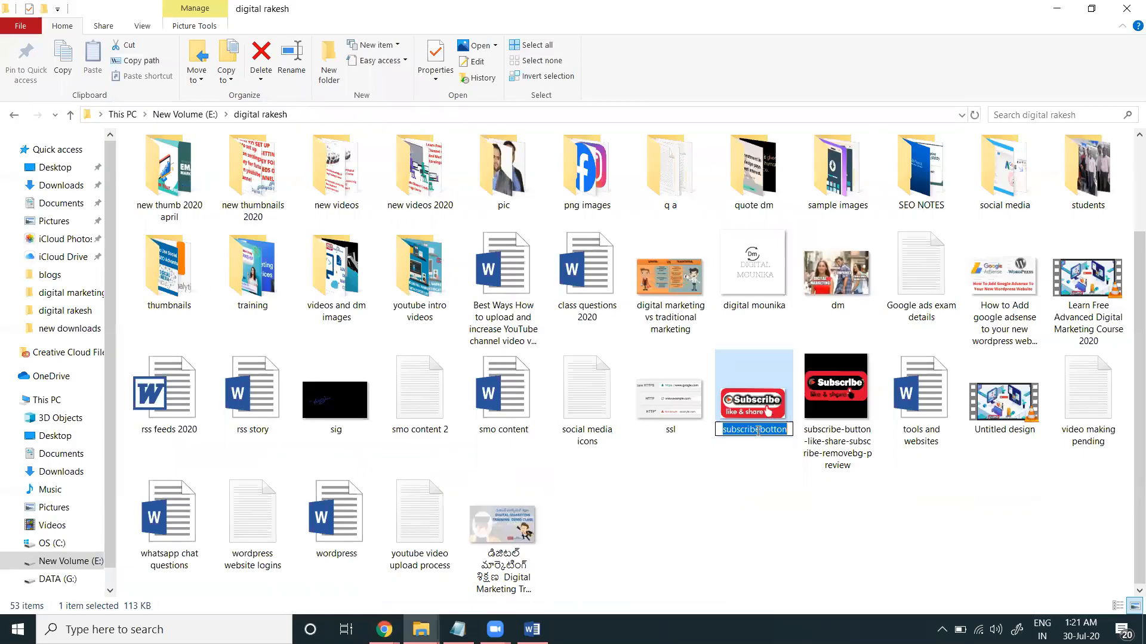
left_click(1057, 9)
Complete the address with subscribebotton.png, load the uploaded image, and copy its full URL.
key("ctrl+v")
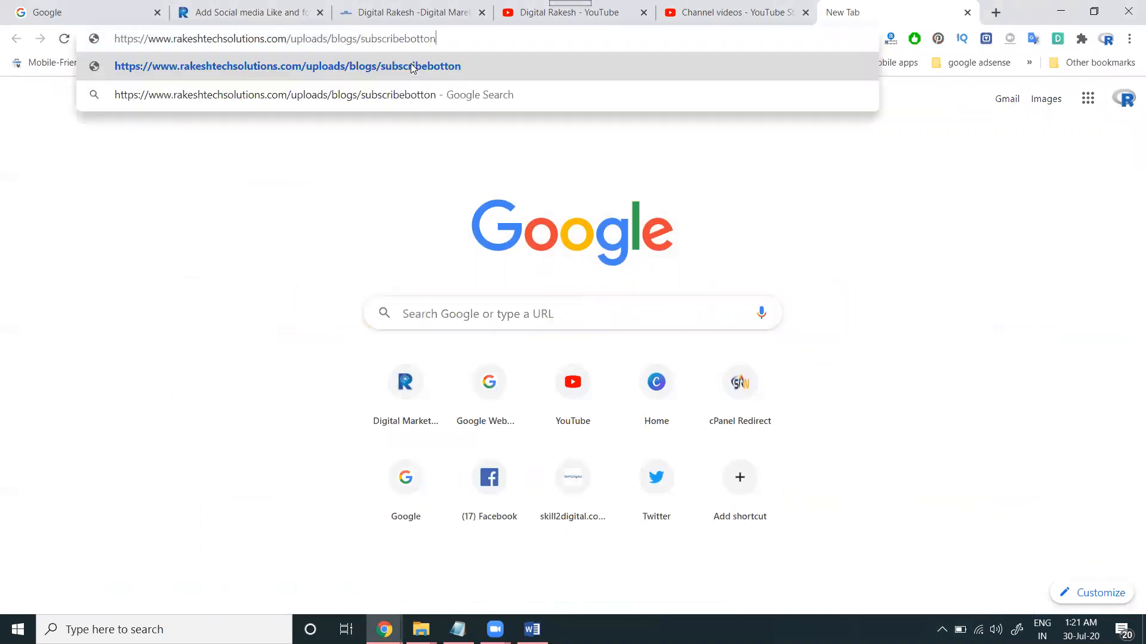
type(".png")
key("Return")
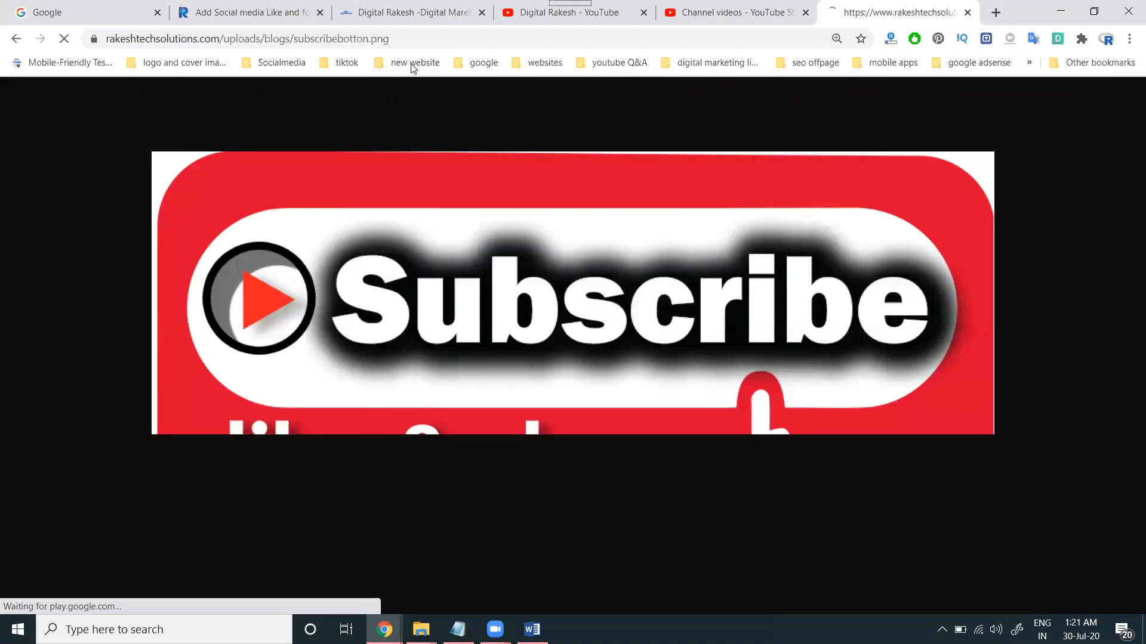
left_click(356, 40)
key("ctrl+c")
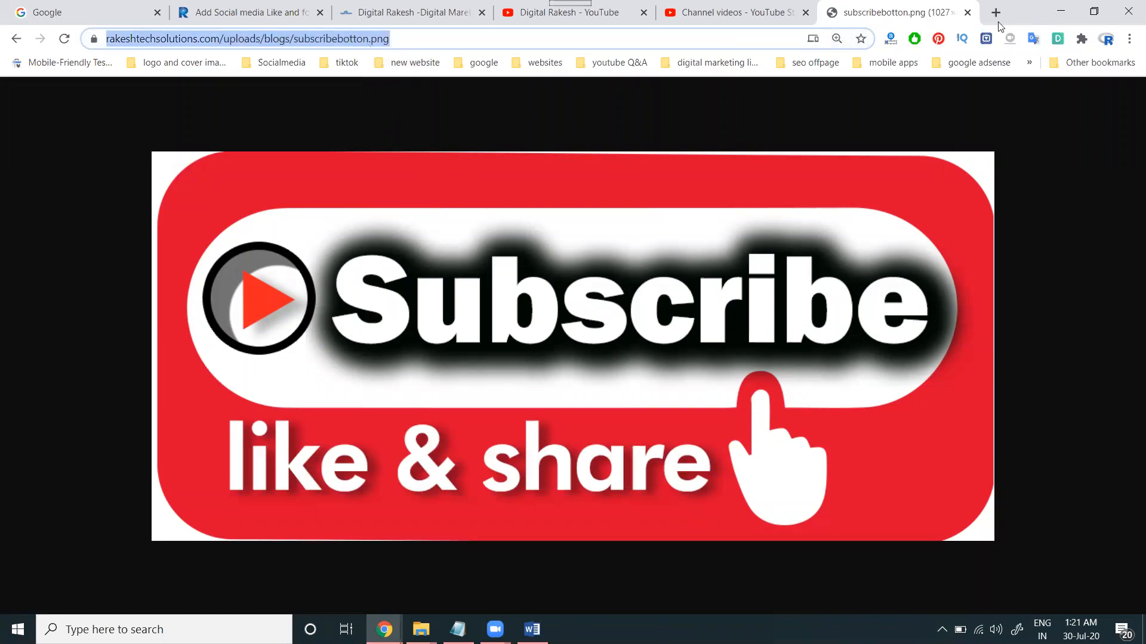
Review the uploads folder in the cPanel File Manager, then return to the Chrome window with the subscribe image.
left_click(1060, 11)
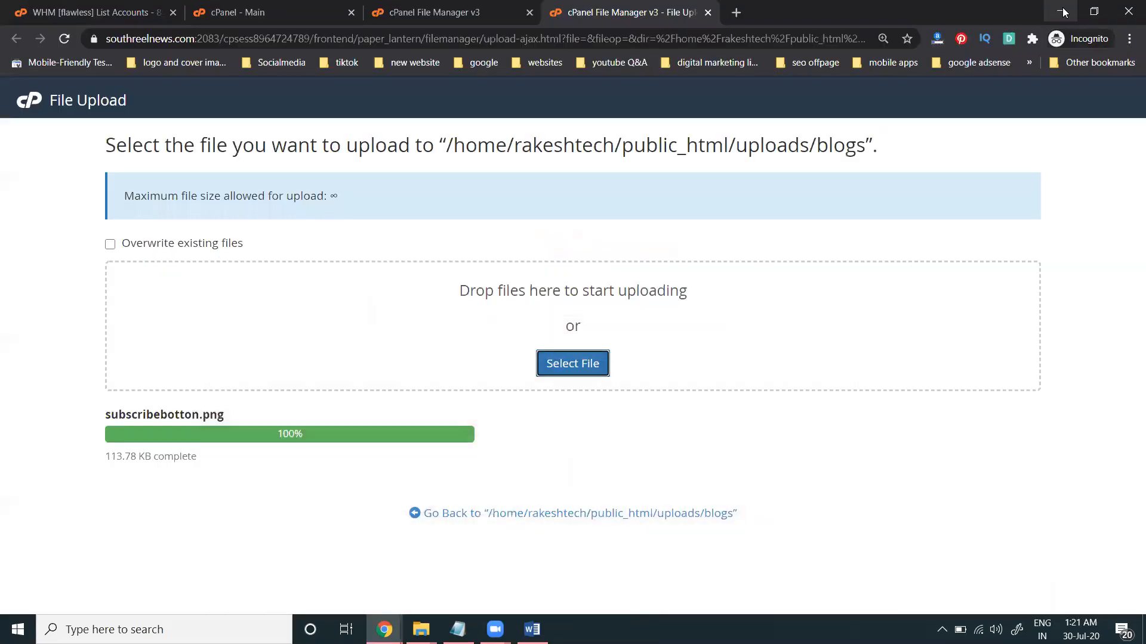
left_click(447, 3)
left_click(412, 167)
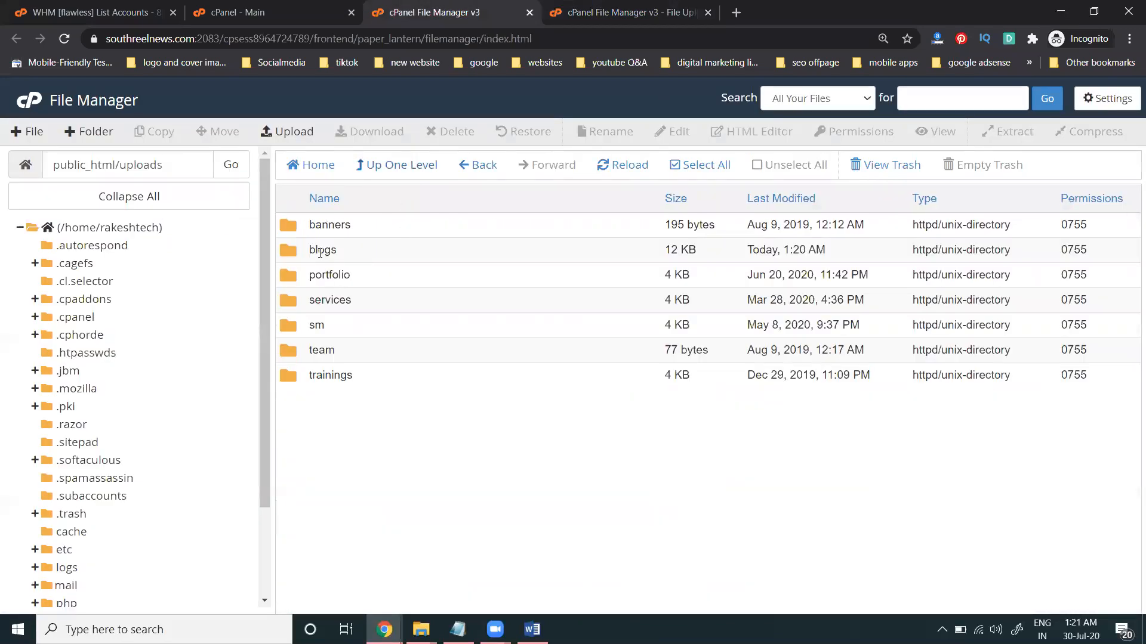
mouse_move(385, 630)
left_click(319, 570)
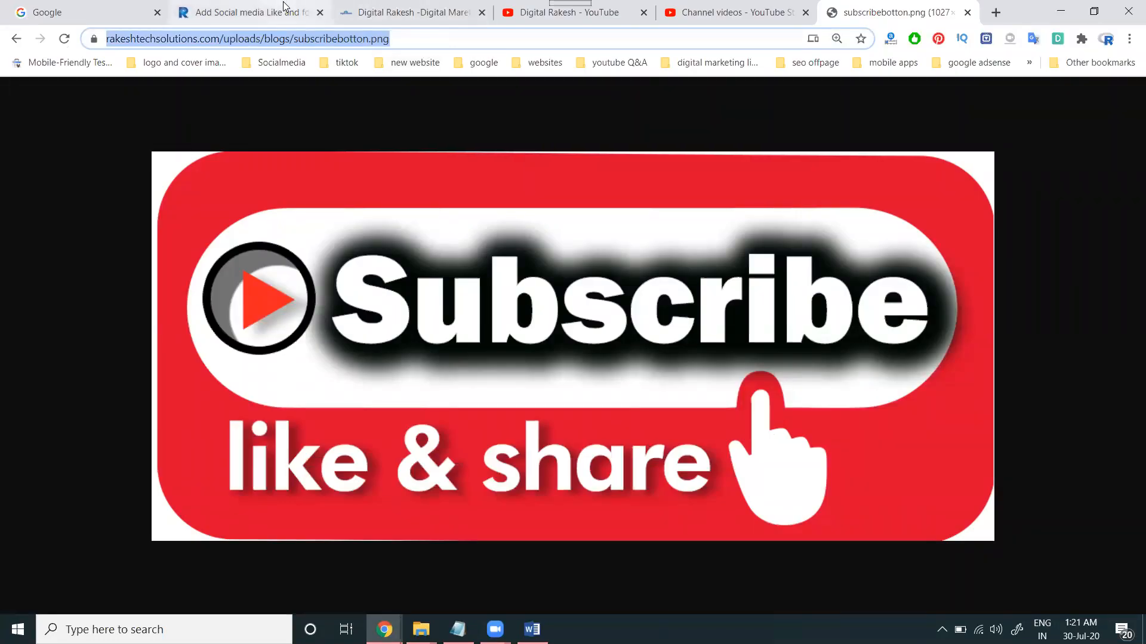
Return to the Rakesh Tech Solutions blog post and open the site's Blogs page to browse its posts.
left_click(284, 7)
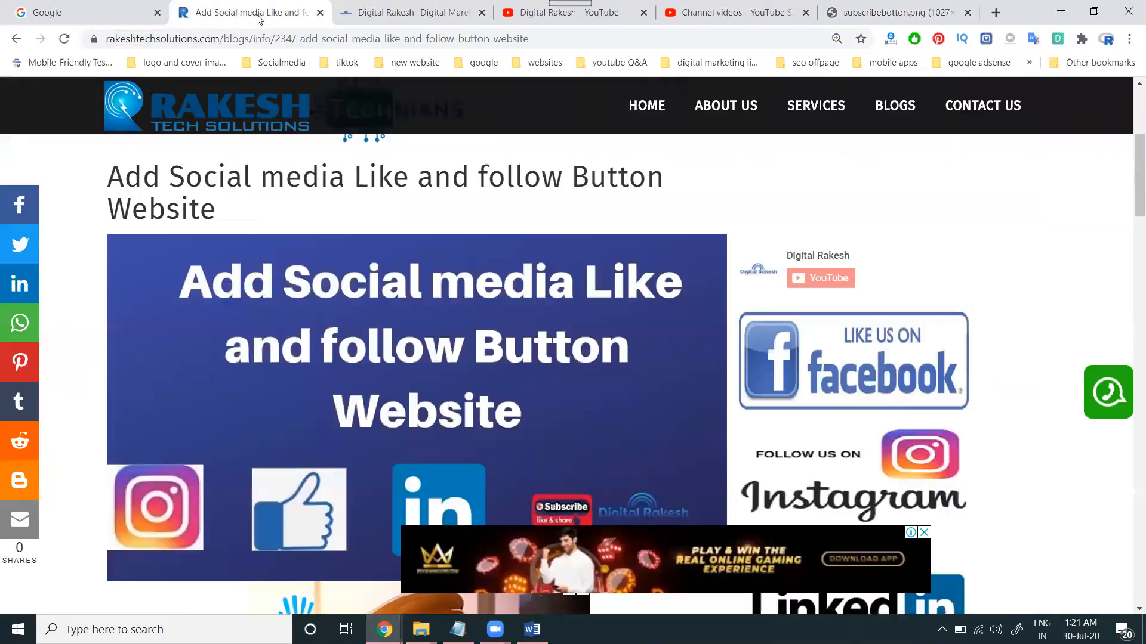
left_click(886, 107)
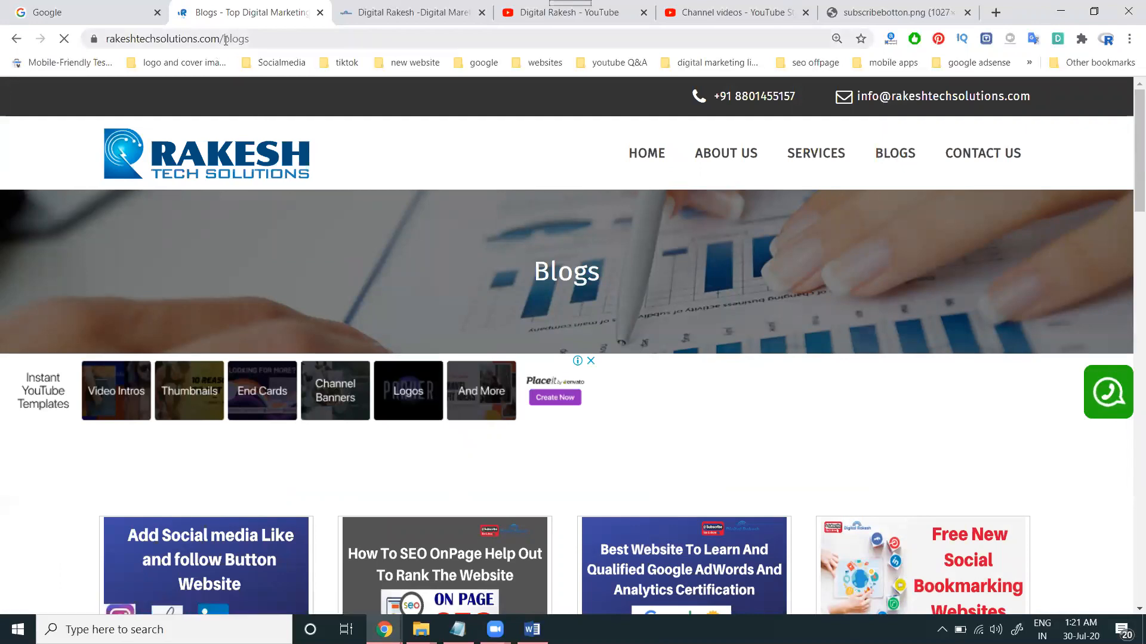
double_click(225, 40)
left_click(904, 156)
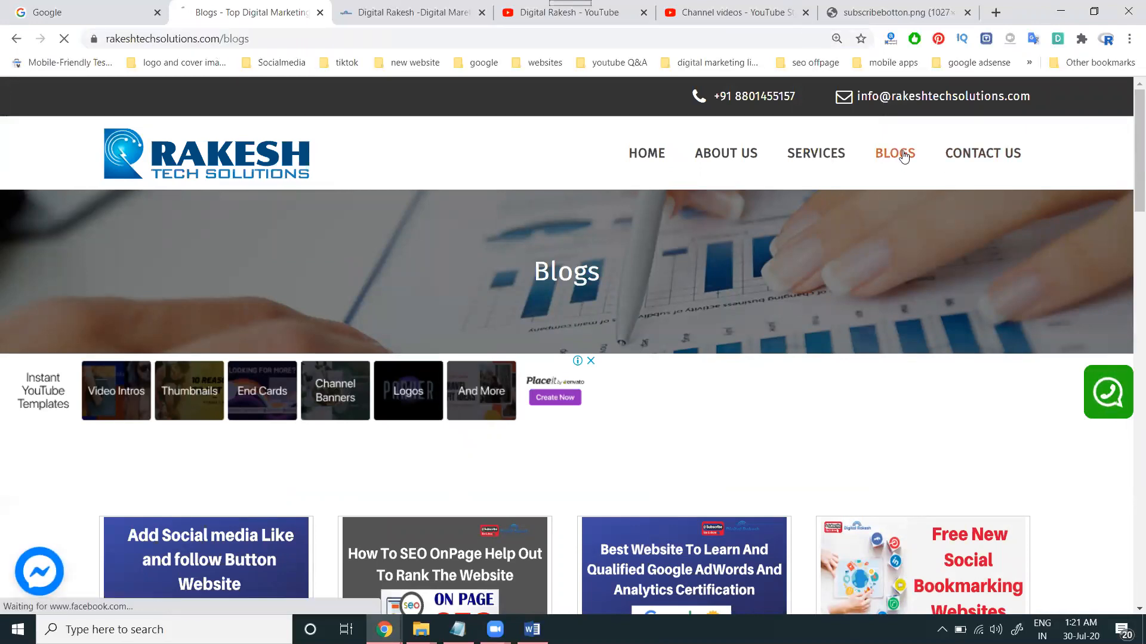
scroll(241, 369, "down", 5)
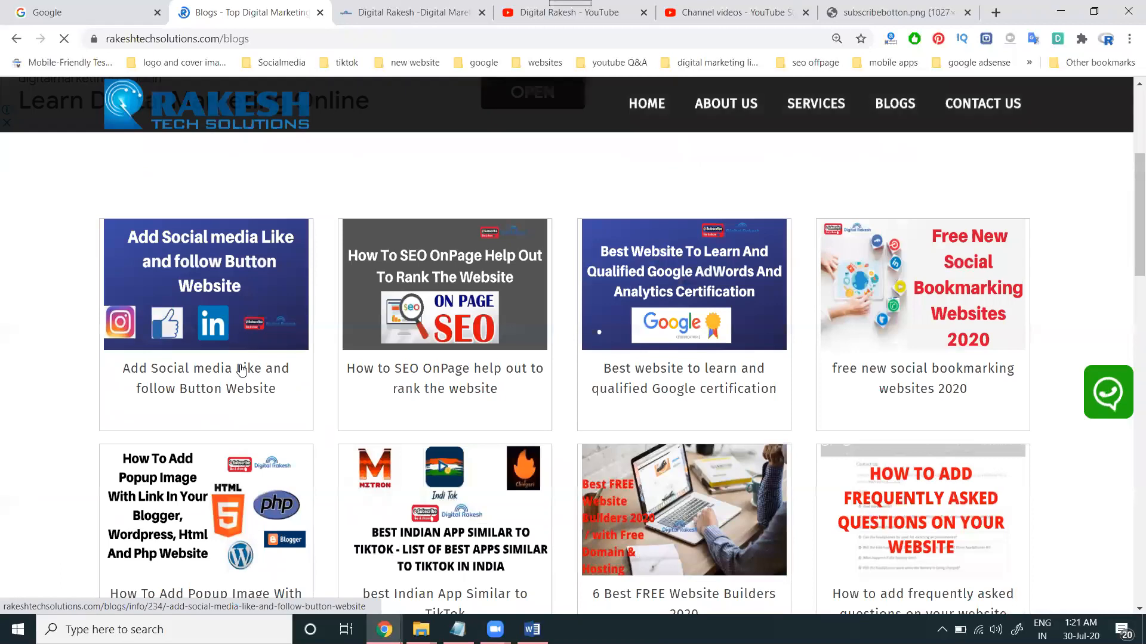
Open the Add Social media Like and follow Button Website post and examine the blogs/info part of its address.
left_click(242, 370)
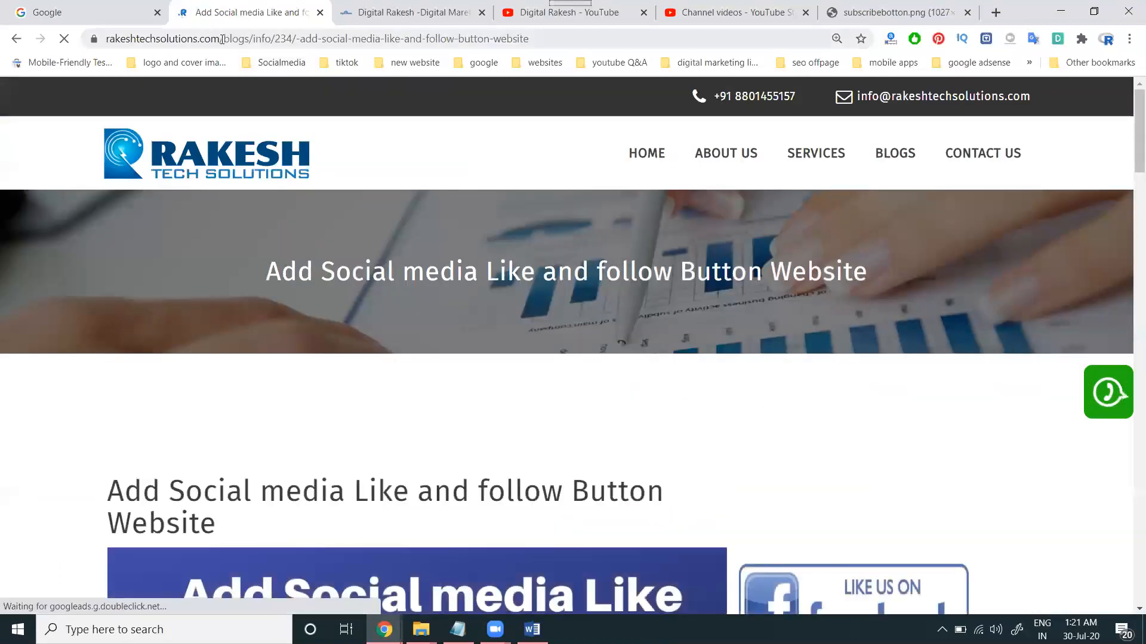
left_click_drag(222, 39, 268, 39)
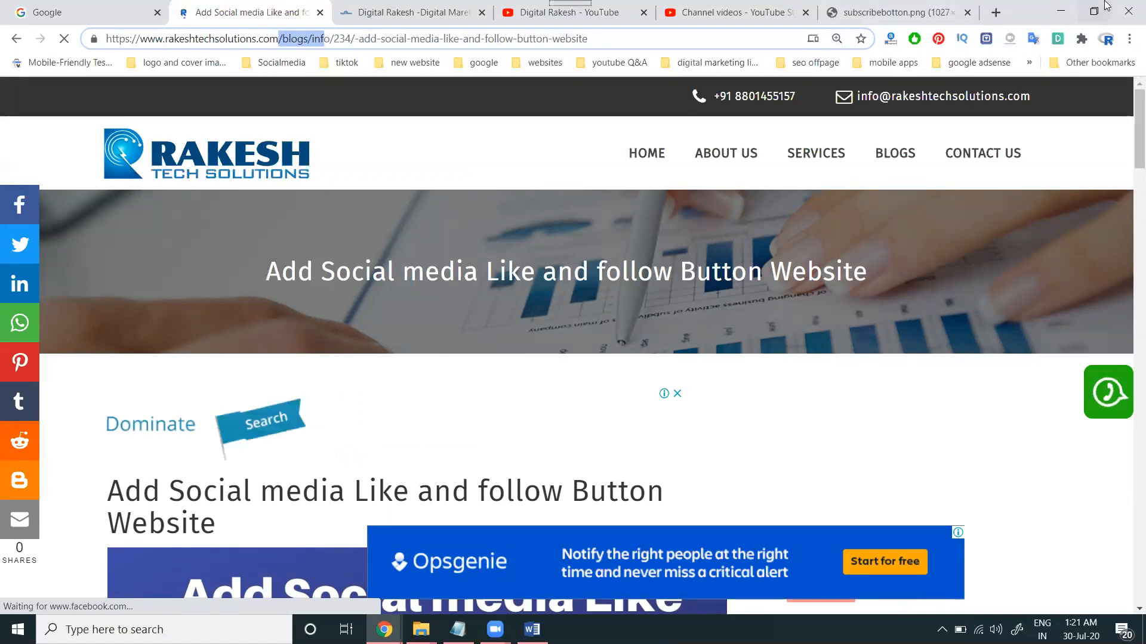
left_click(1060, 12)
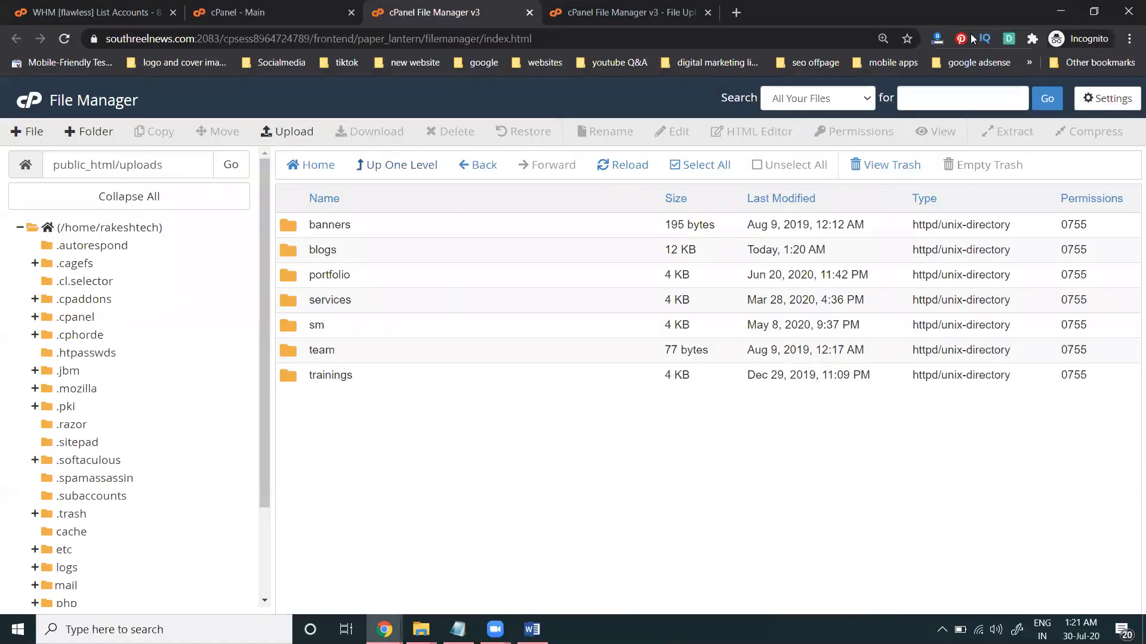
Return to the Video POP new code 2020 document in Word and paste the subscribebotton.png URL as the image source.
left_click(1057, 11)
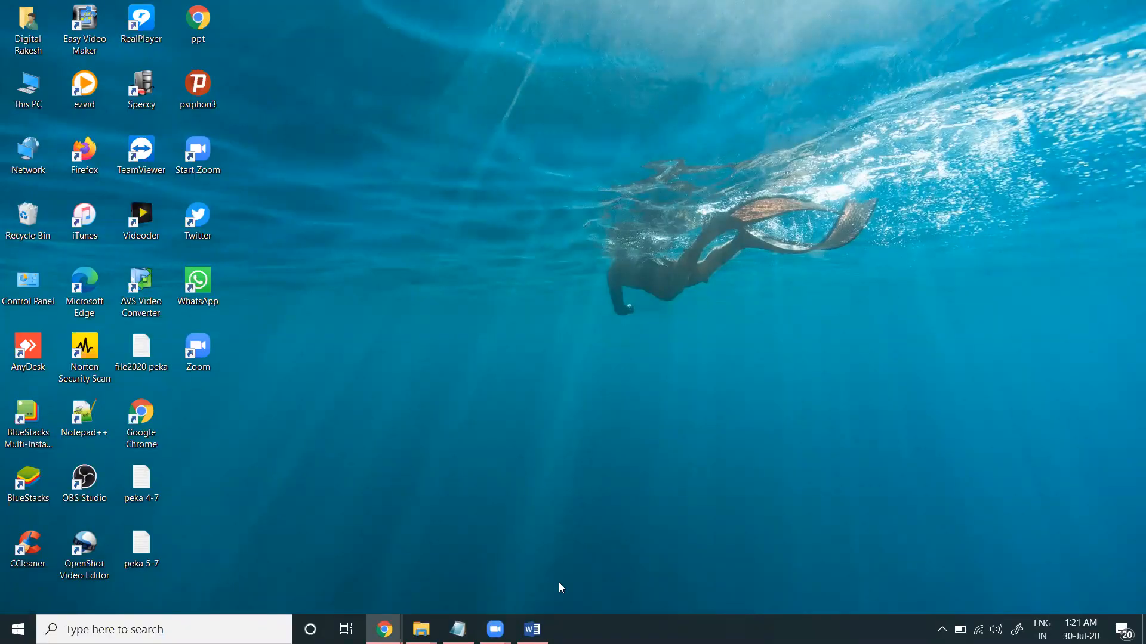
left_click(531, 629)
key("ctrl+v")
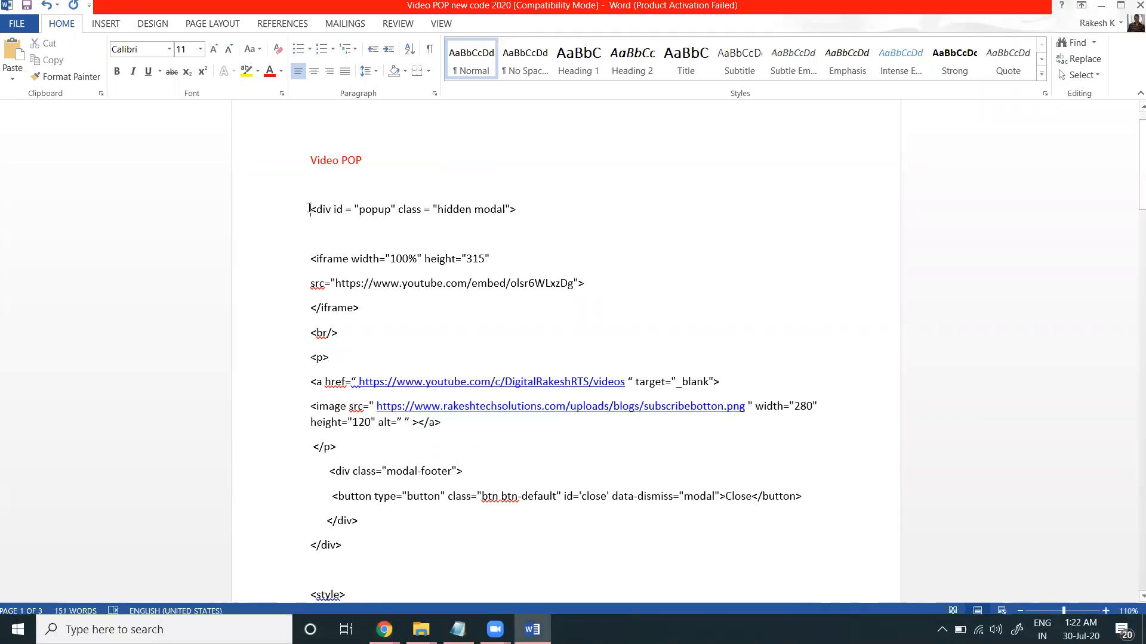
Select and copy the popup code in Word from the opening popup div through the closing script tag, and minimize the document.
key("shift+Down")
key("shift+Down")
key("shift+Down")
key("shift+Down")
key("shift+Down")
key("shift+Down")
key("shift+Down")
key("shift+Down")
key("shift+Down")
key("shift+Down")
key("shift+Down")
key("shift+Down")
key("shift+Down")
key("shift+Down")
key("shift+Down")
key("shift+Down")
key("shift+Down")
key("shift+Down")
key("shift+Down")
key("shift+Down")
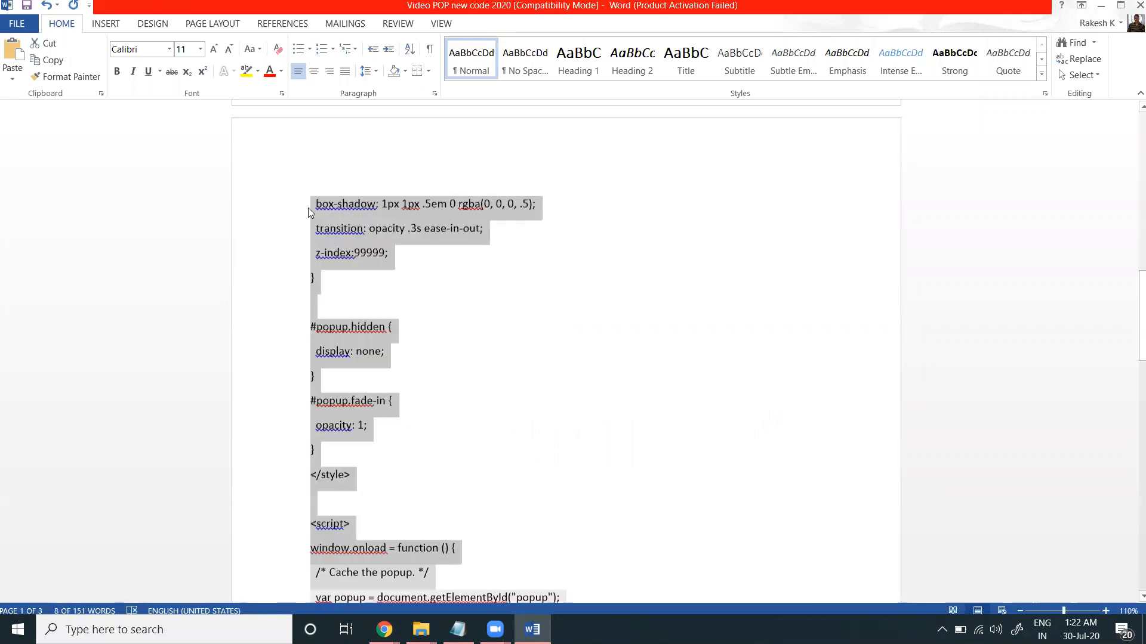
key("shift+Down")
key("shift+Down")
key("shift+Down")
key("shift+Down")
key("shift+Down")
key("shift+Down")
key("shift+Down")
key("shift+Down")
key("shift+Down")
key("shift+Down")
key("shift+Down")
key("shift+Down")
key("shift+Down")
key("shift+Down")
key("shift+Down")
key("shift+Down")
key("shift+Down")
key("shift+Down")
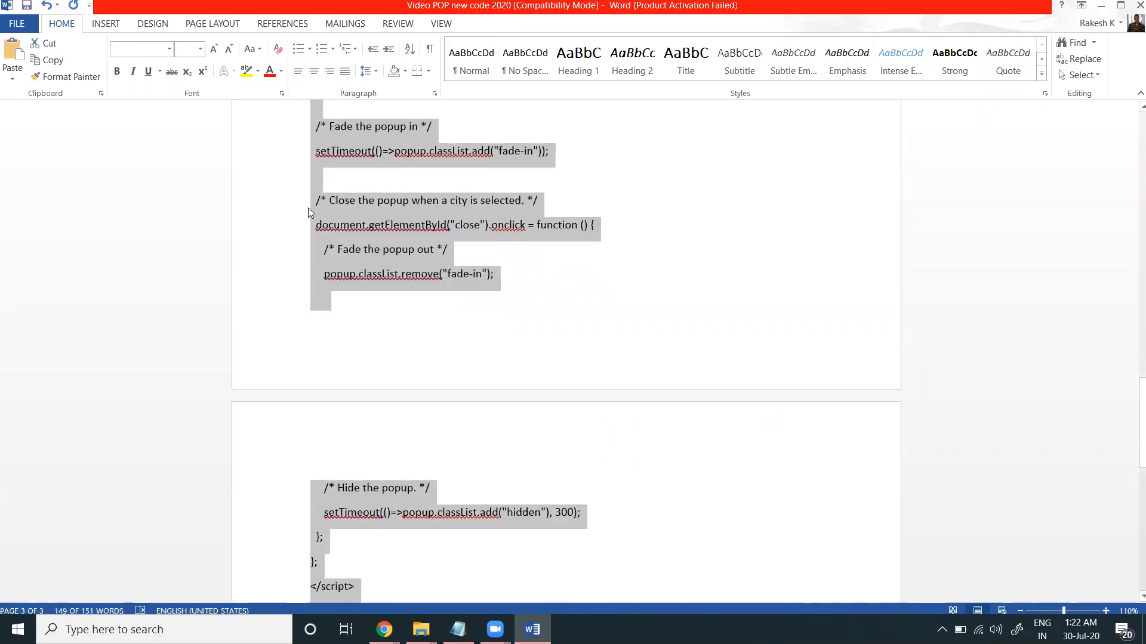
left_click(1101, 5)
Switch to the cPanel File Manager window in Chrome, log out of cPanel, and close that window.
mouse_move(384, 630)
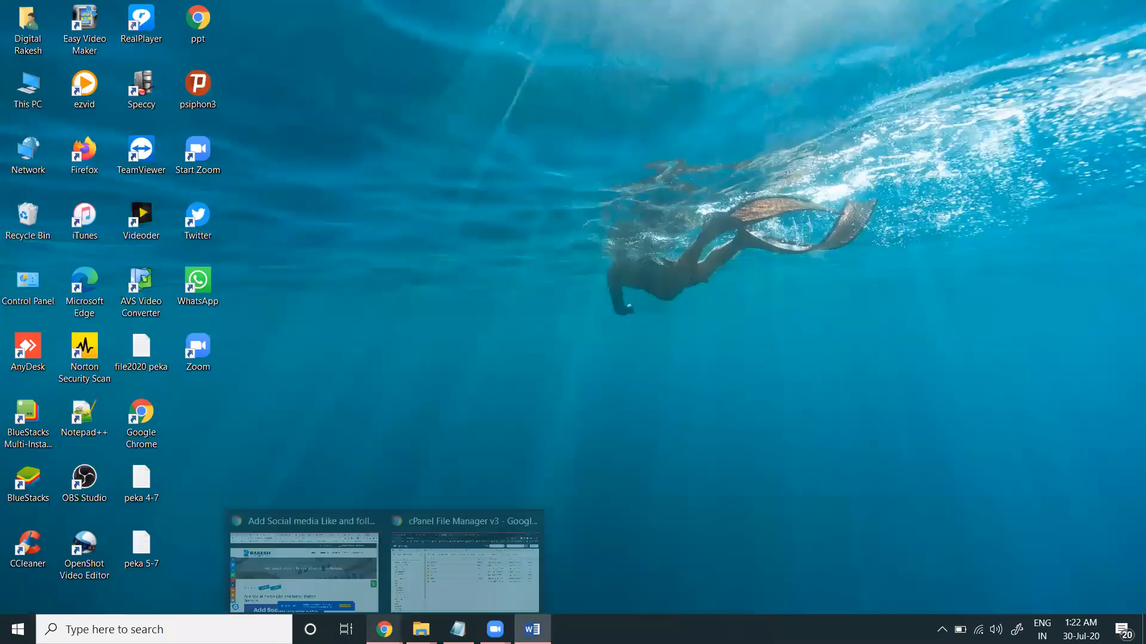
left_click(449, 567)
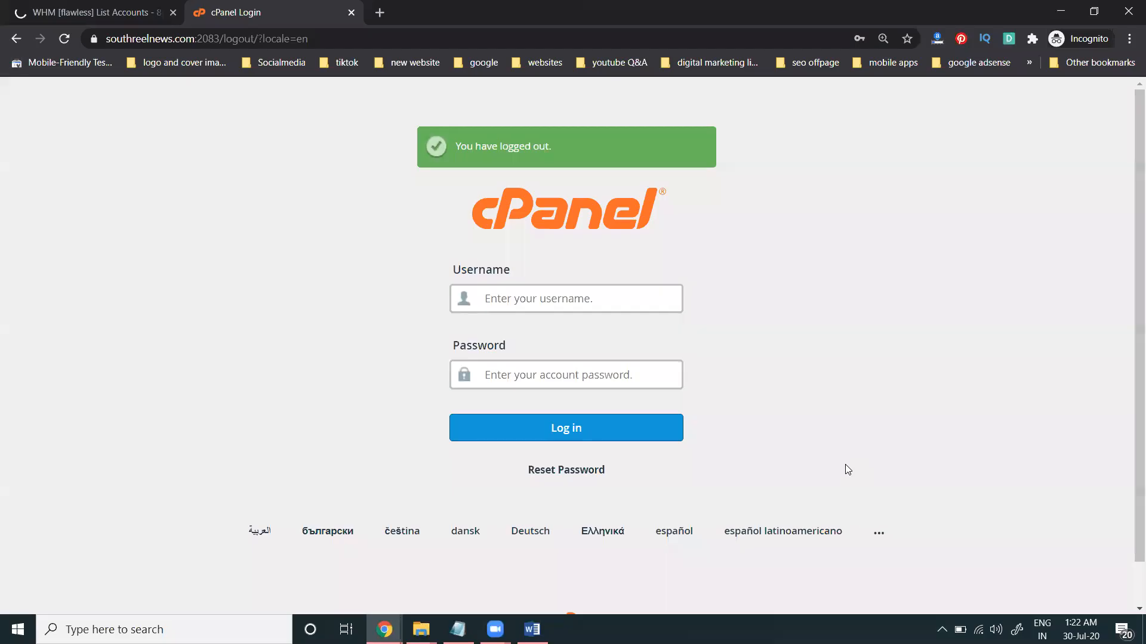
left_click(1127, 11)
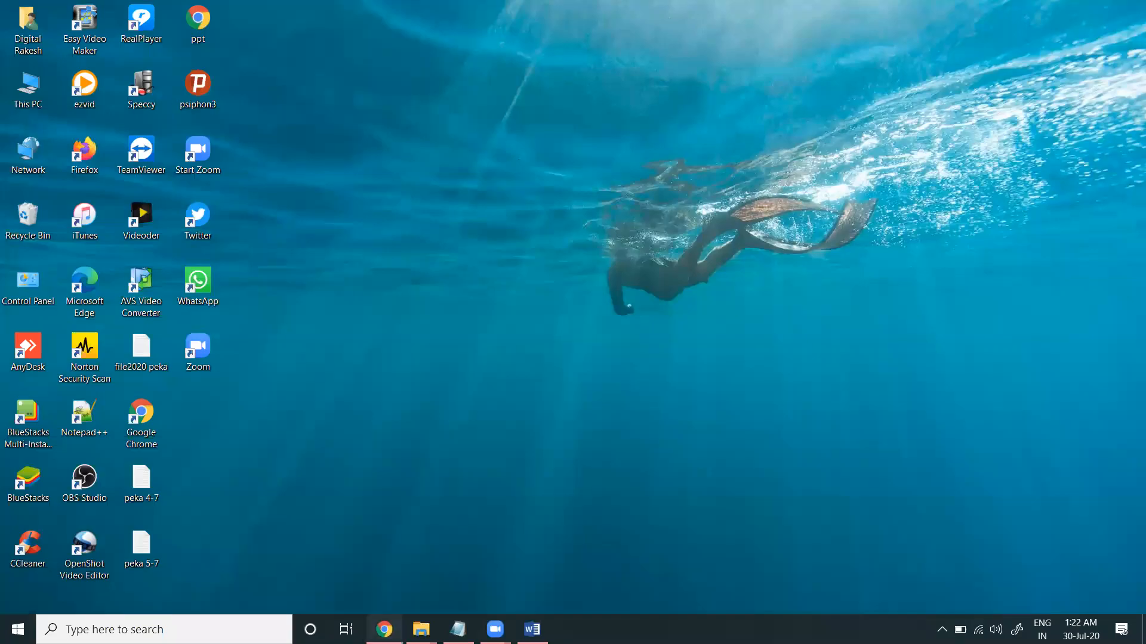
Return to the main Chrome window, open Blogger in a new tab, and view the digitalrakesh.blogspot.com blog.
left_click(384, 629)
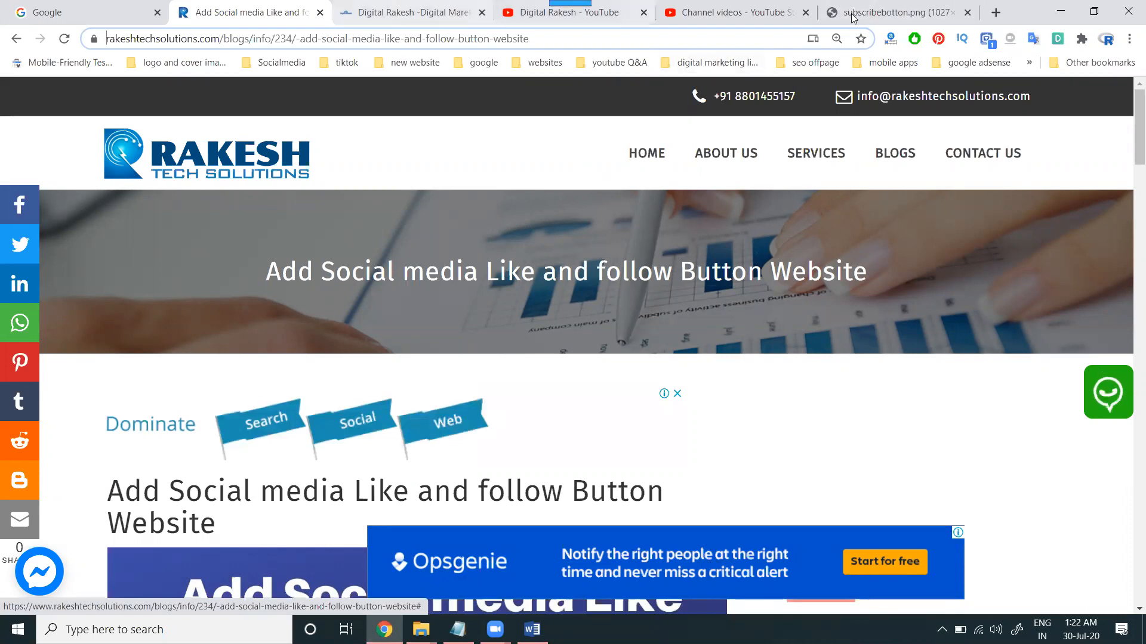
left_click(895, 11)
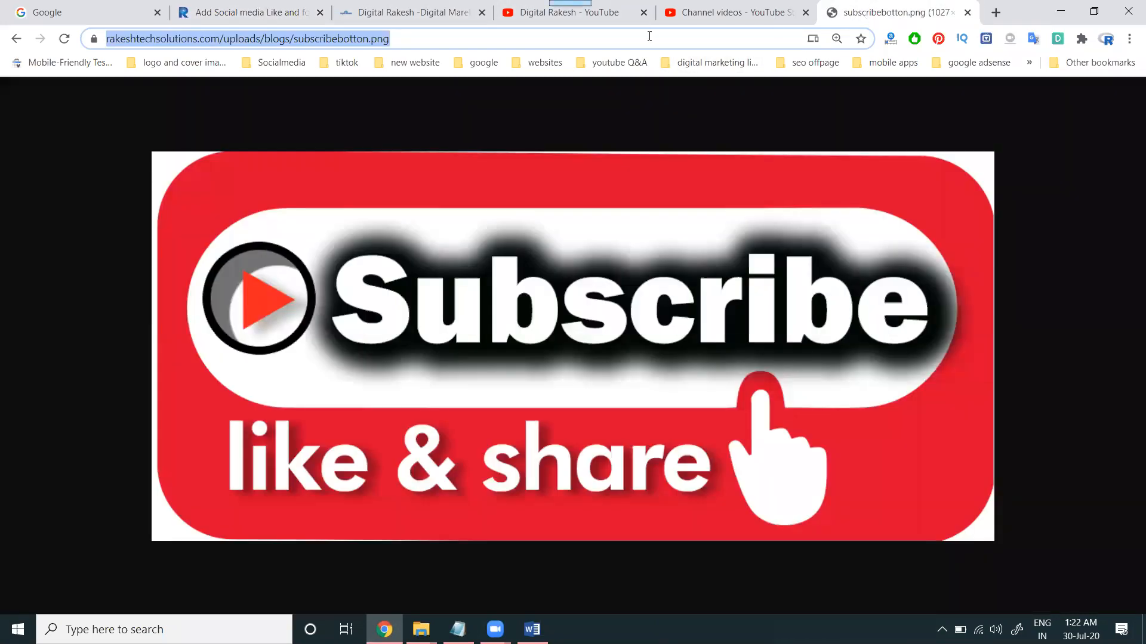
left_click(995, 12)
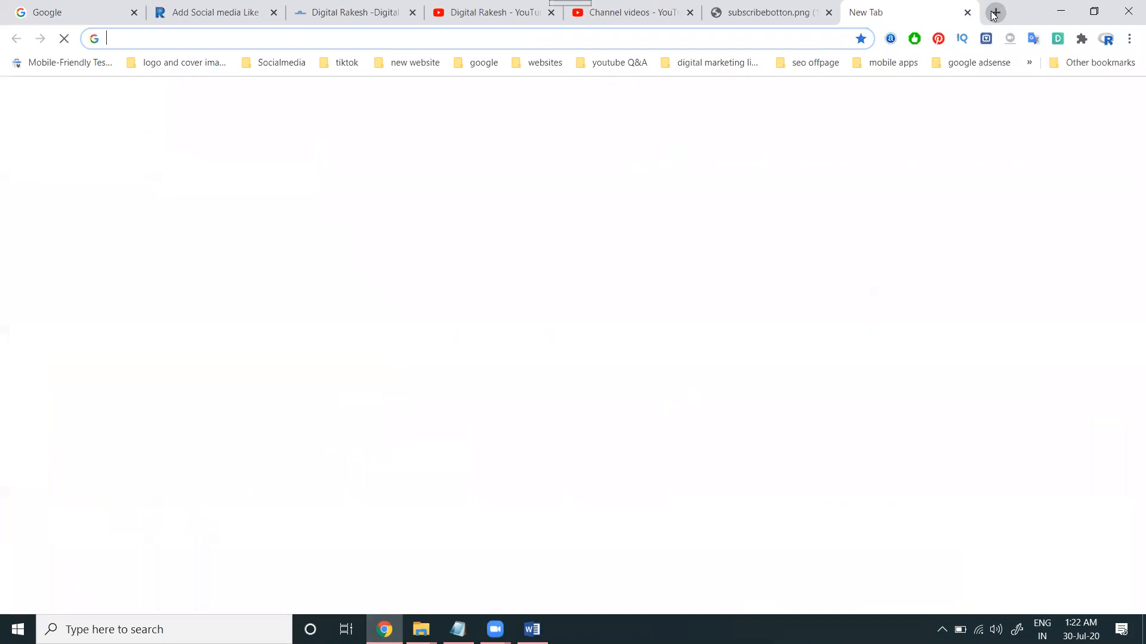
type("blogg")
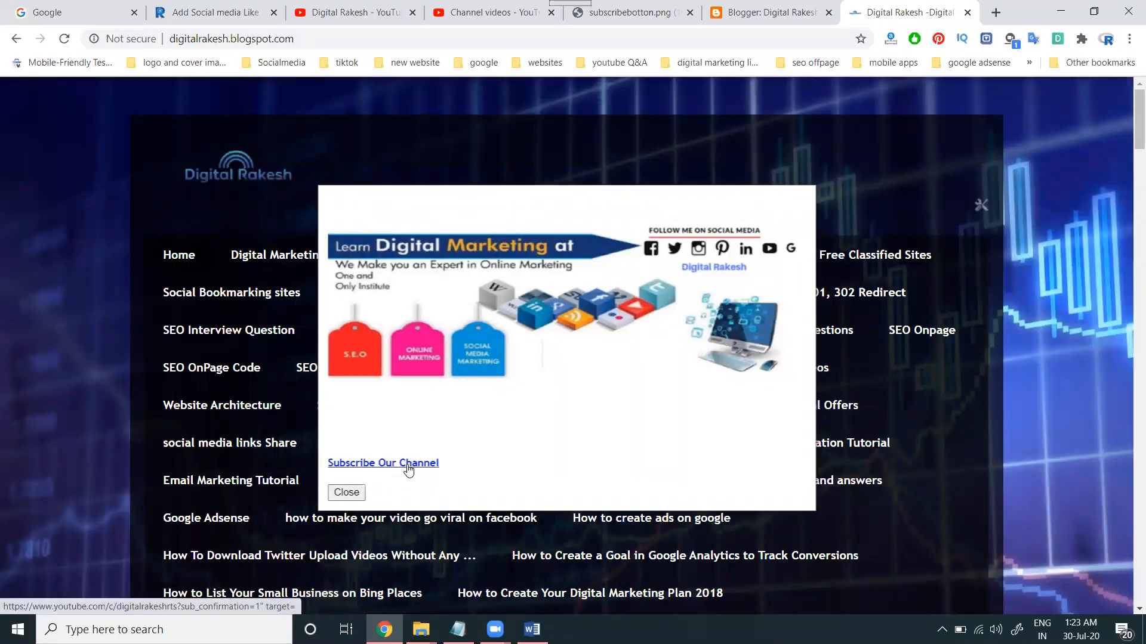
Open the blog's layout in Blogger and open the first HTML/JavaScript gadget in footer-1 for editing.
key("ctrl+shift+Tab")
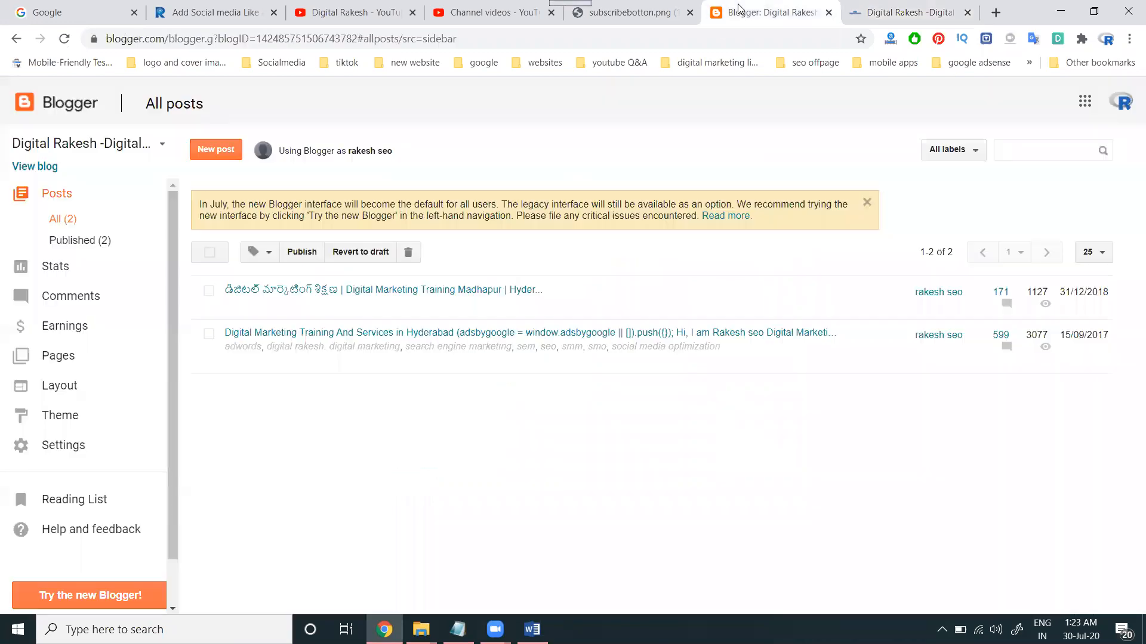
left_click(59, 386)
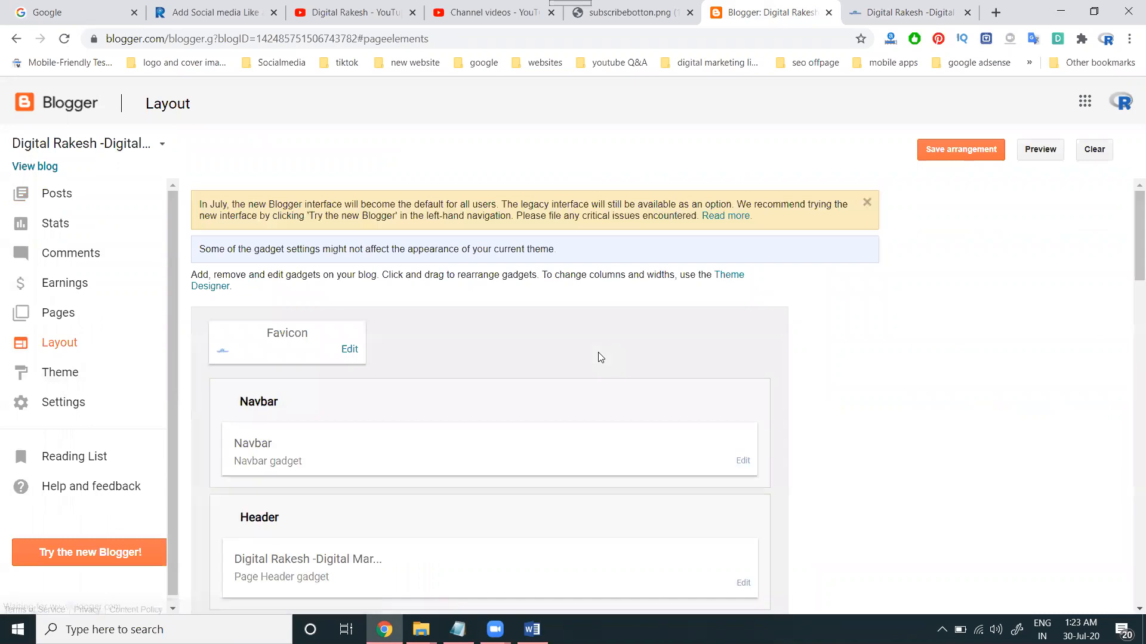
scroll(601, 357, "down", 10)
scroll(601, 364, "down", 15)
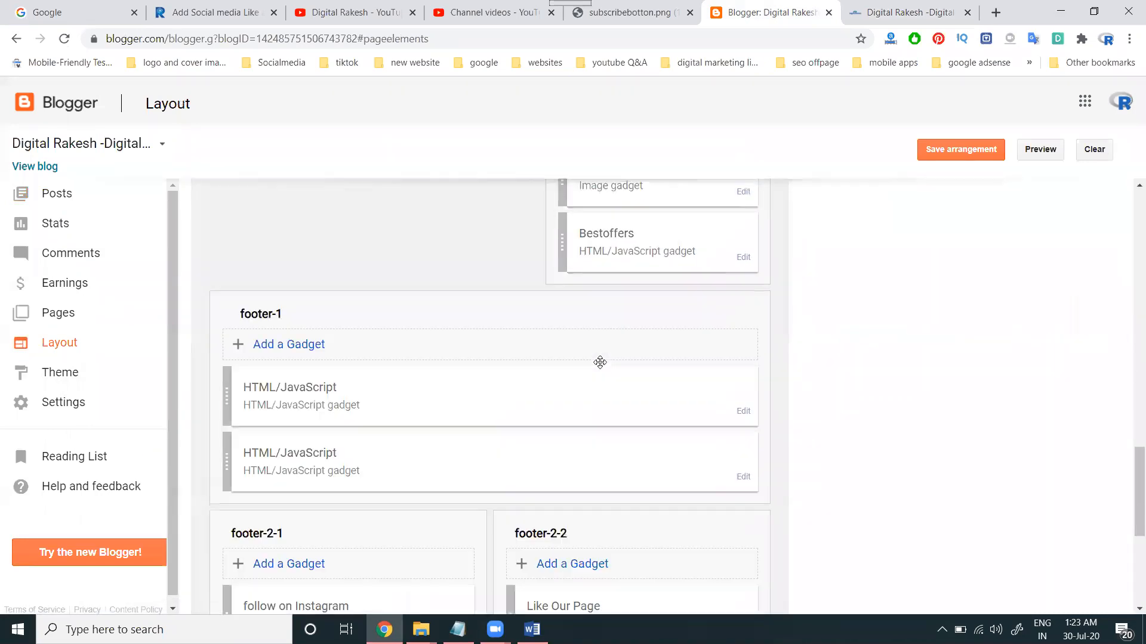
scroll(603, 361, "up", 3)
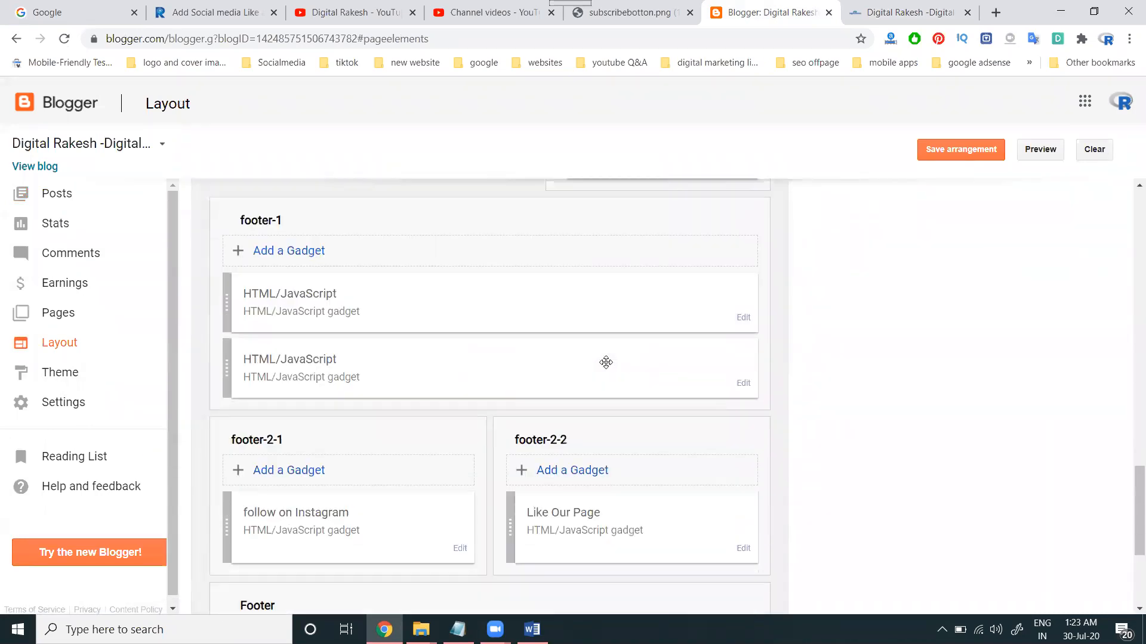
left_click(747, 320)
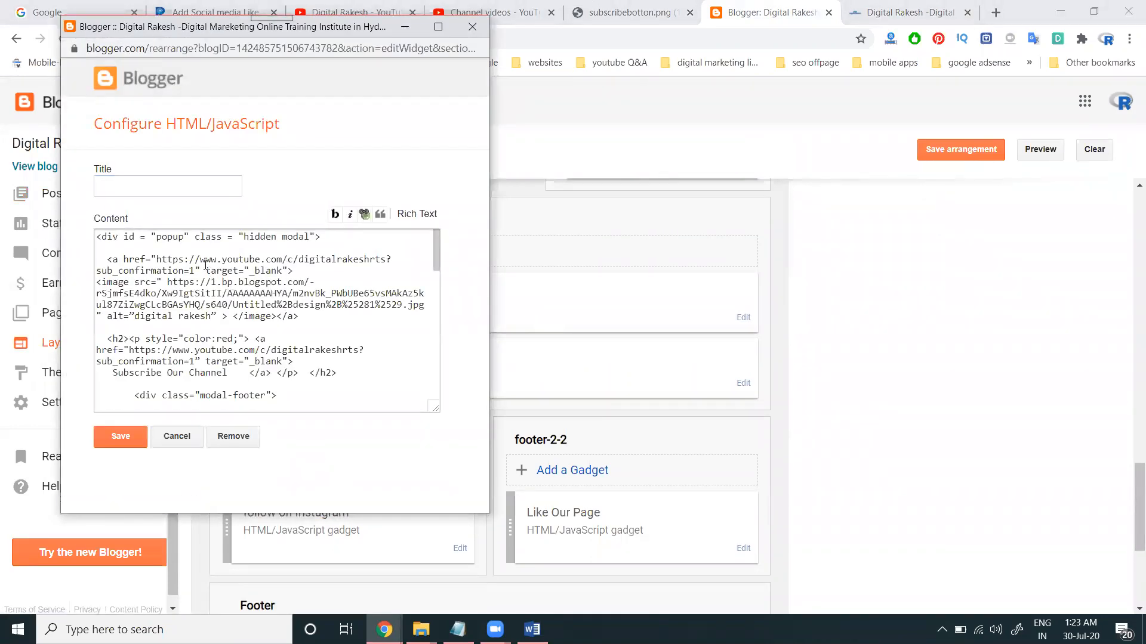
Back up the gadget's existing code by copying it into a new blank Word document, and return to Blogger.
key("ctrl+a")
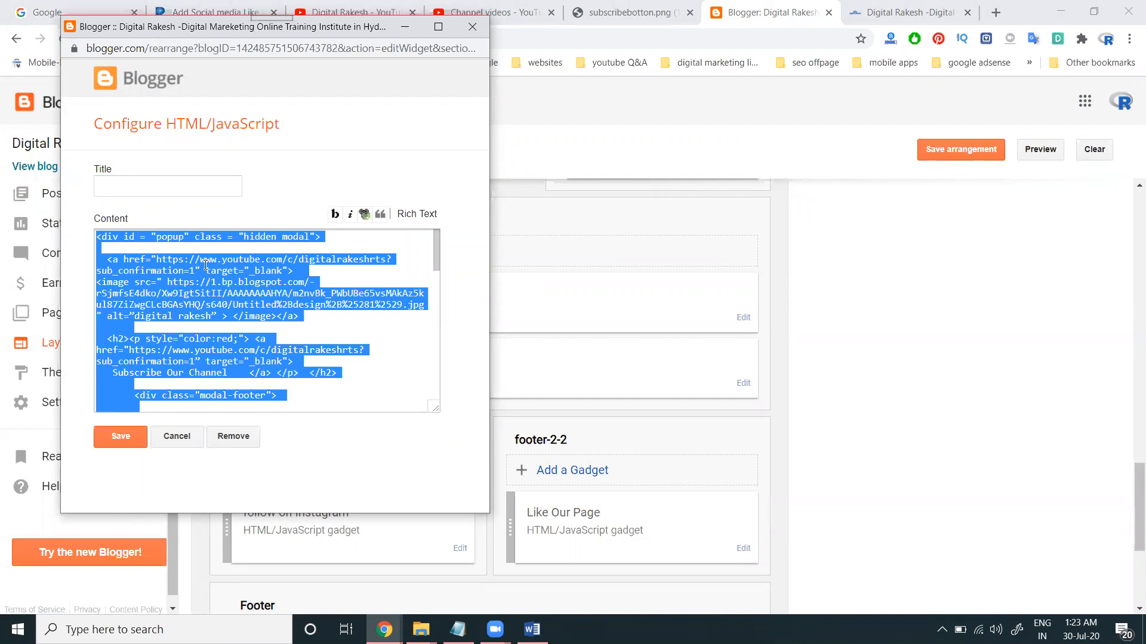
key("super+r")
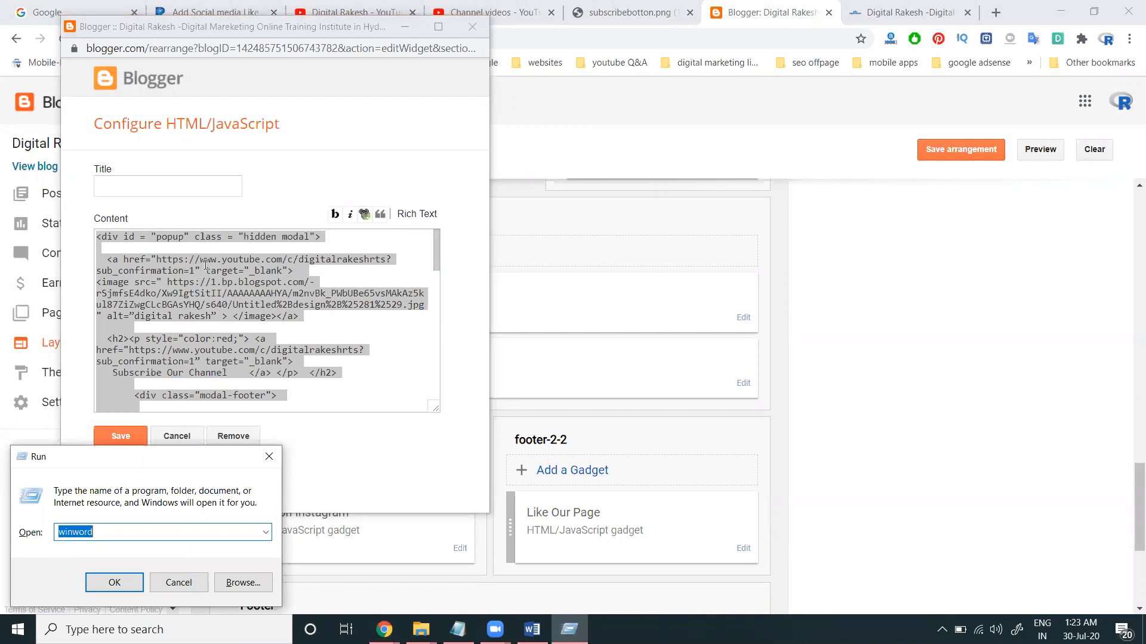
key("Escape")
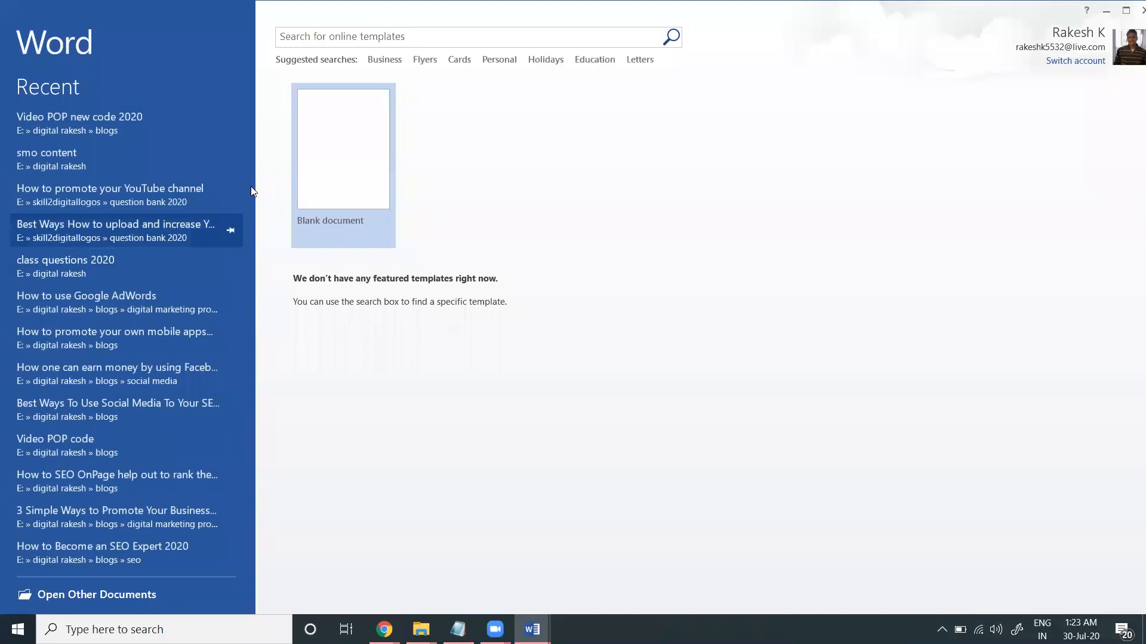
left_click(320, 161)
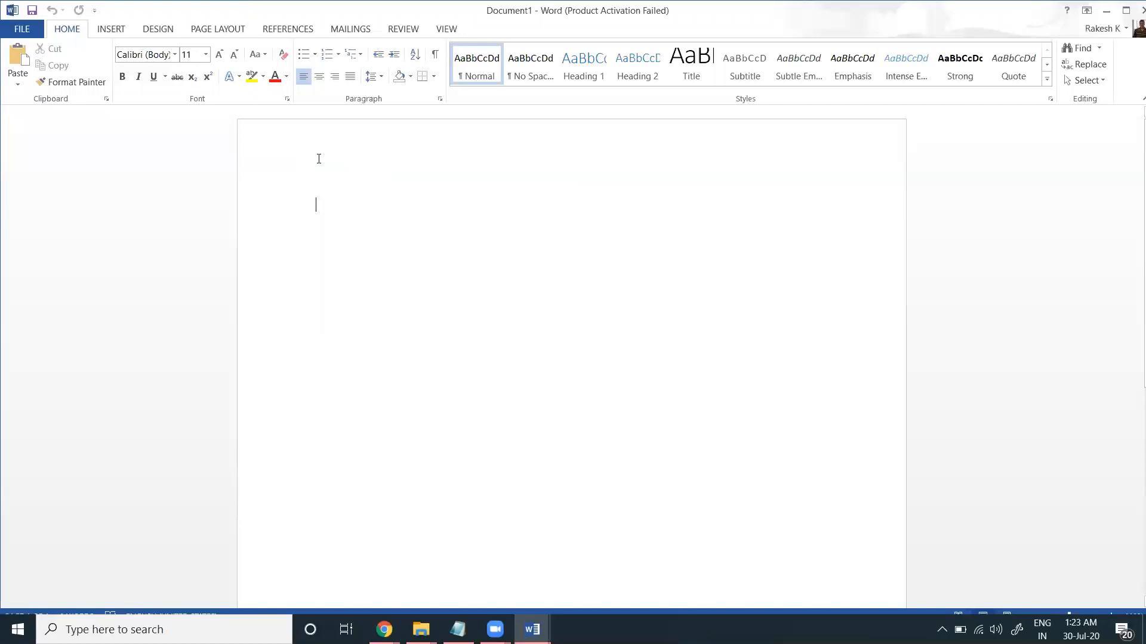
key("ctrl+v")
key("alt+Tab")
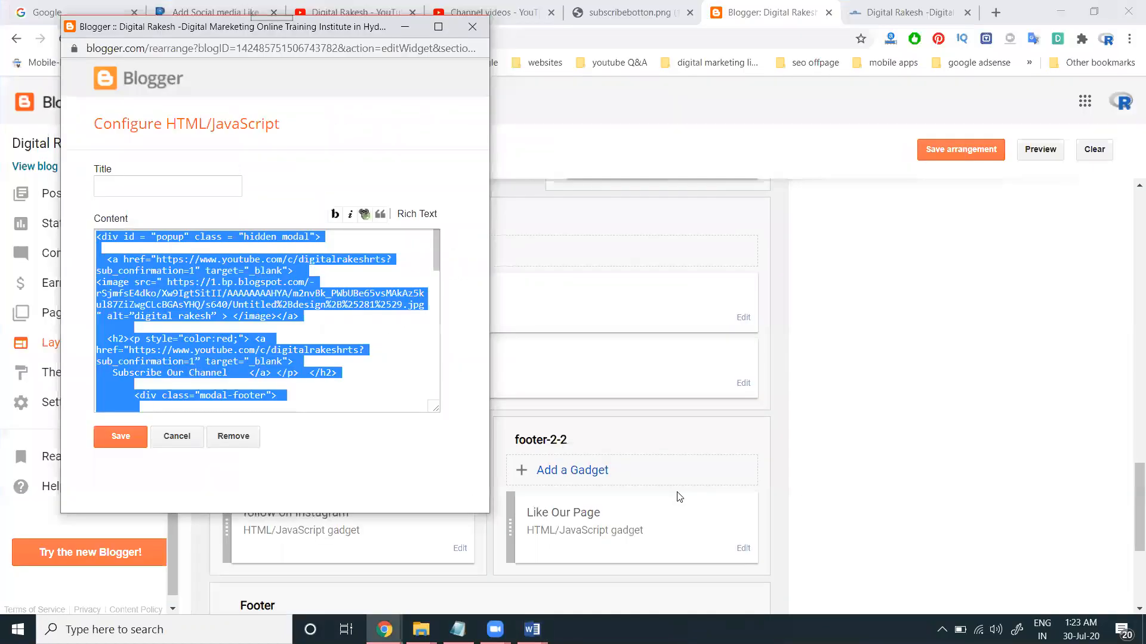
Replace the gadget's content with the full video popup code from the Video POP new code 2020 document and save the gadget.
key("alt+Tab")
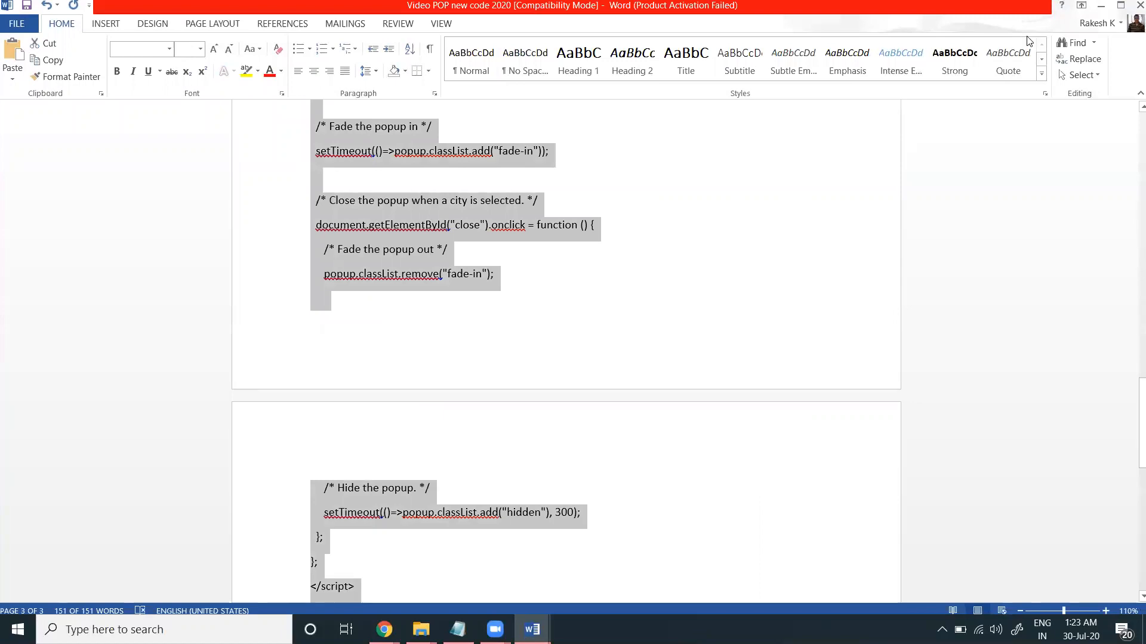
key("alt+Tab")
left_click(337, 337)
key("ctrl+a")
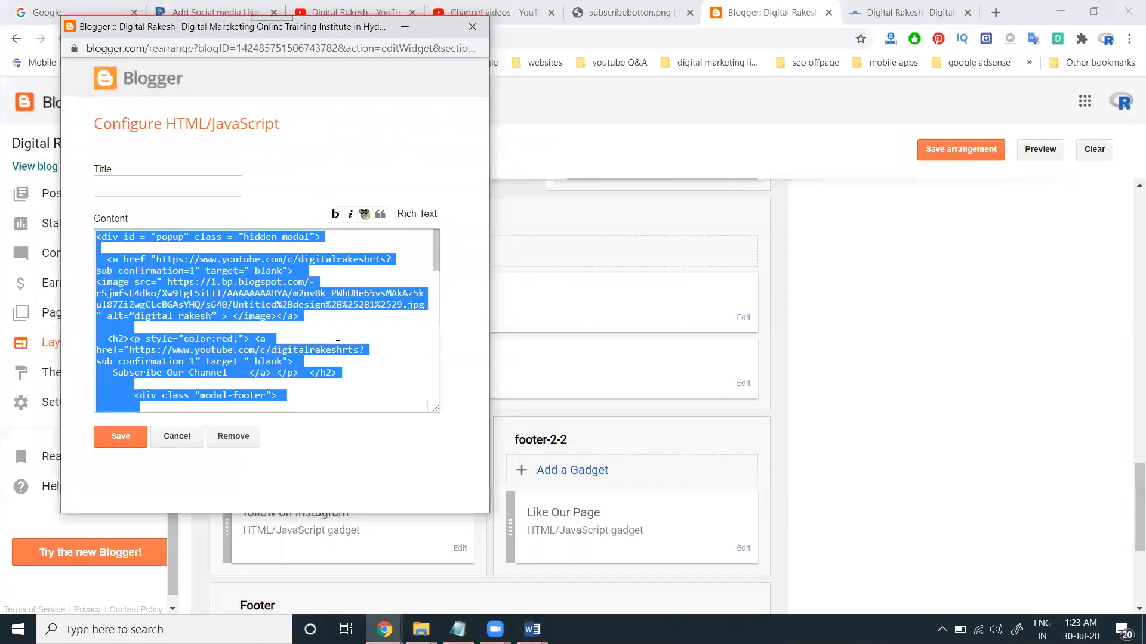
key("ctrl+v")
left_click(120, 443)
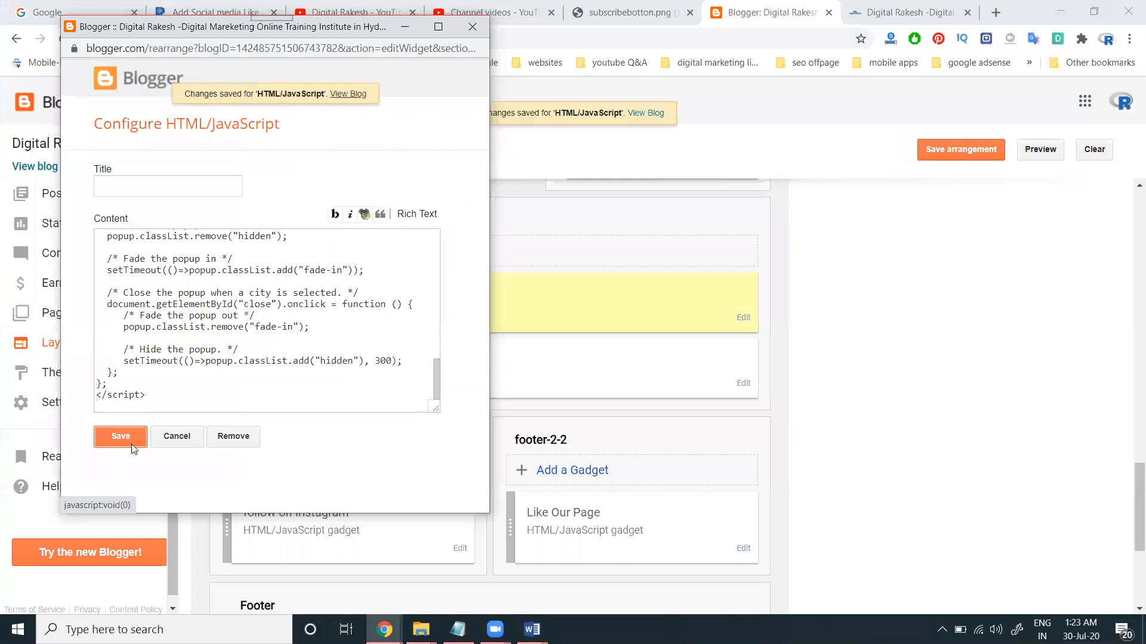
Save the layout arrangement and reload the digitalrakesh.blogspot.com blog to check its popup.
left_click(942, 153)
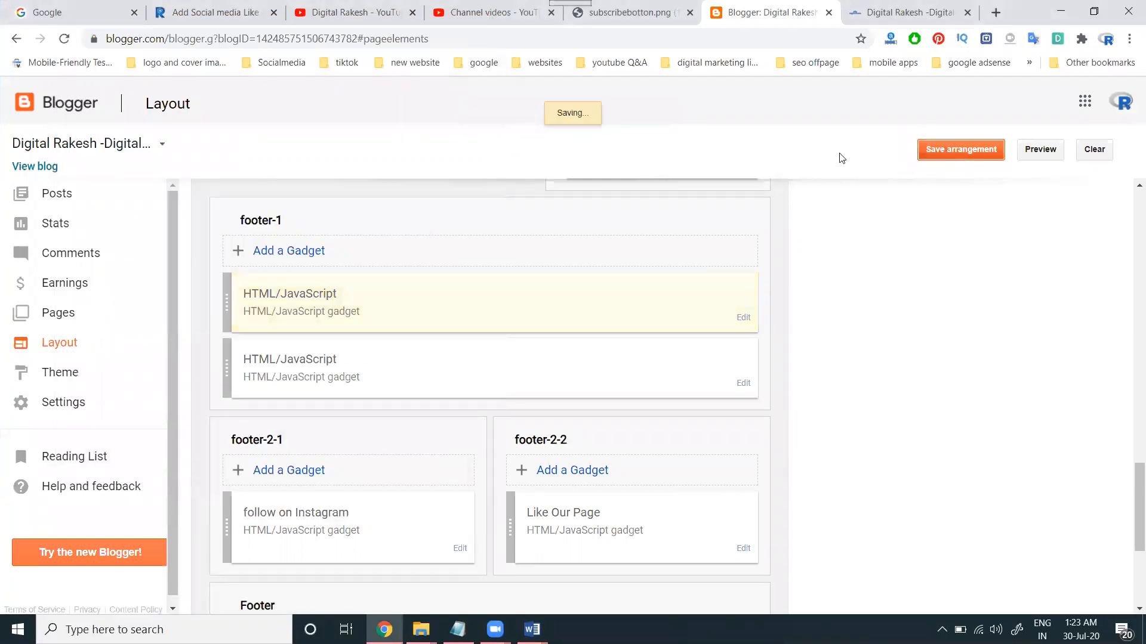
left_click(885, 15)
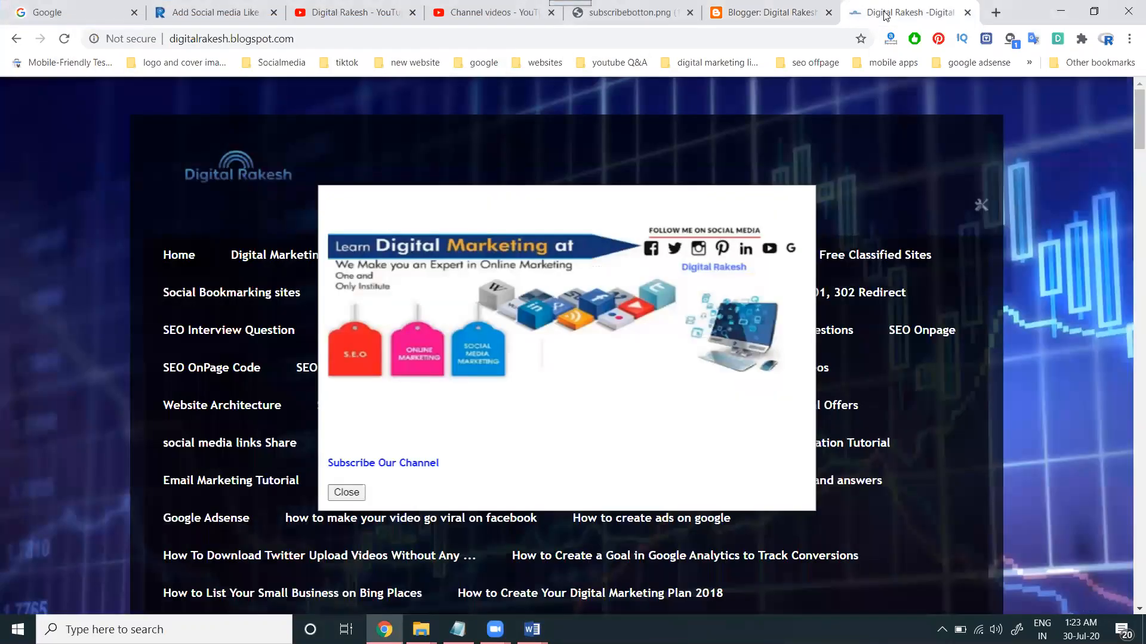
key("F5")
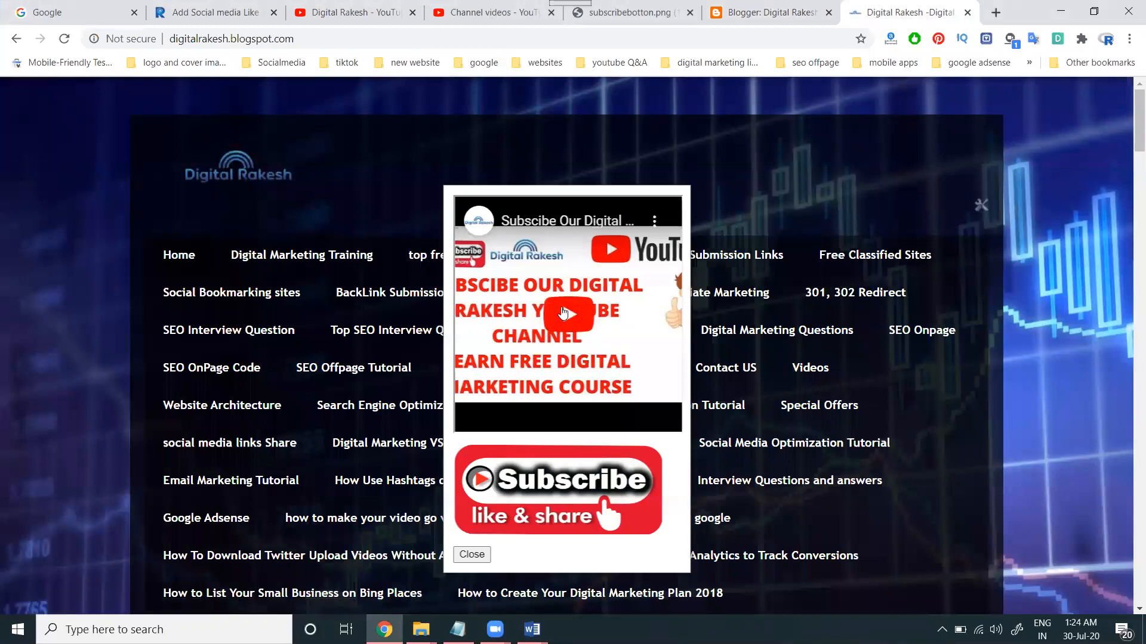
Reopen the first HTML/JavaScript gadget in footer-1, set the iframe width to 510, and save the change.
left_click(769, 7)
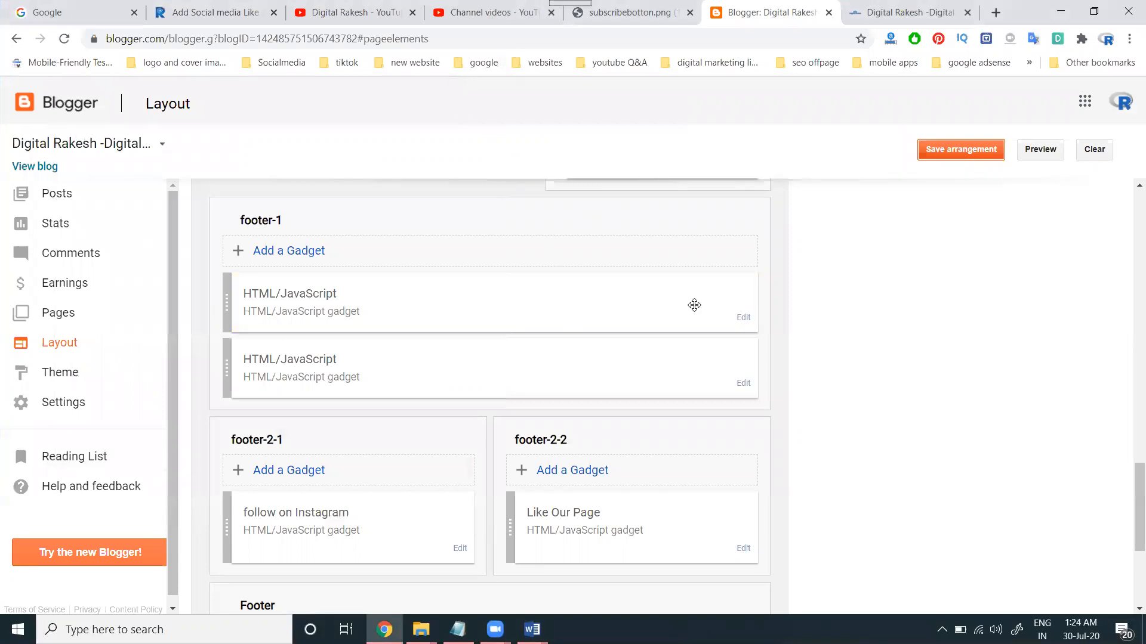
left_click(744, 319)
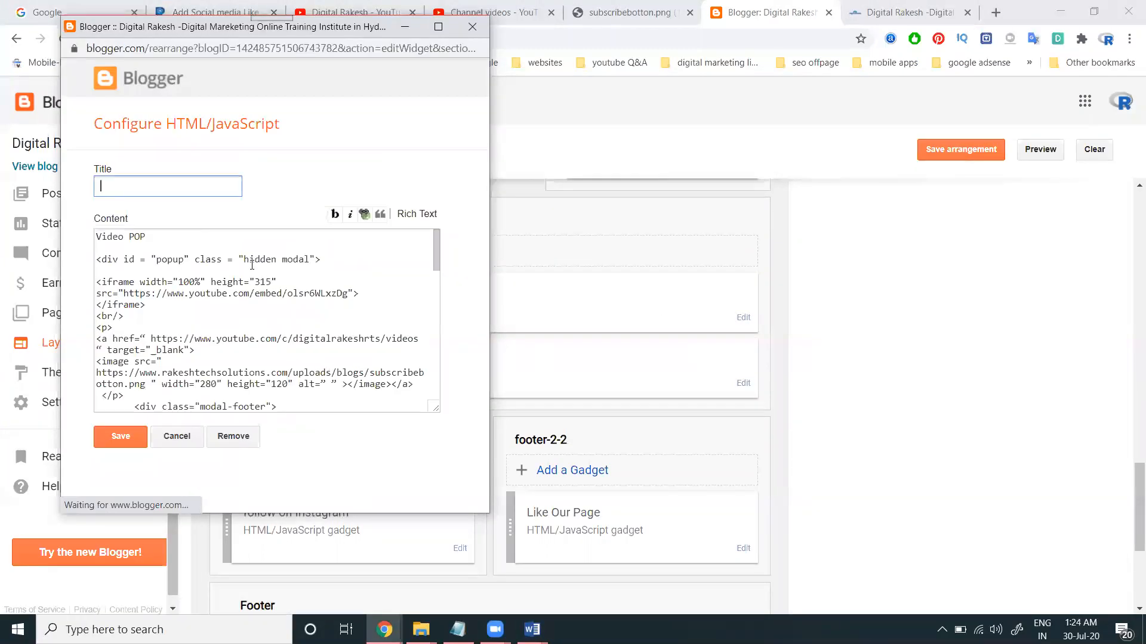
double_click(191, 282)
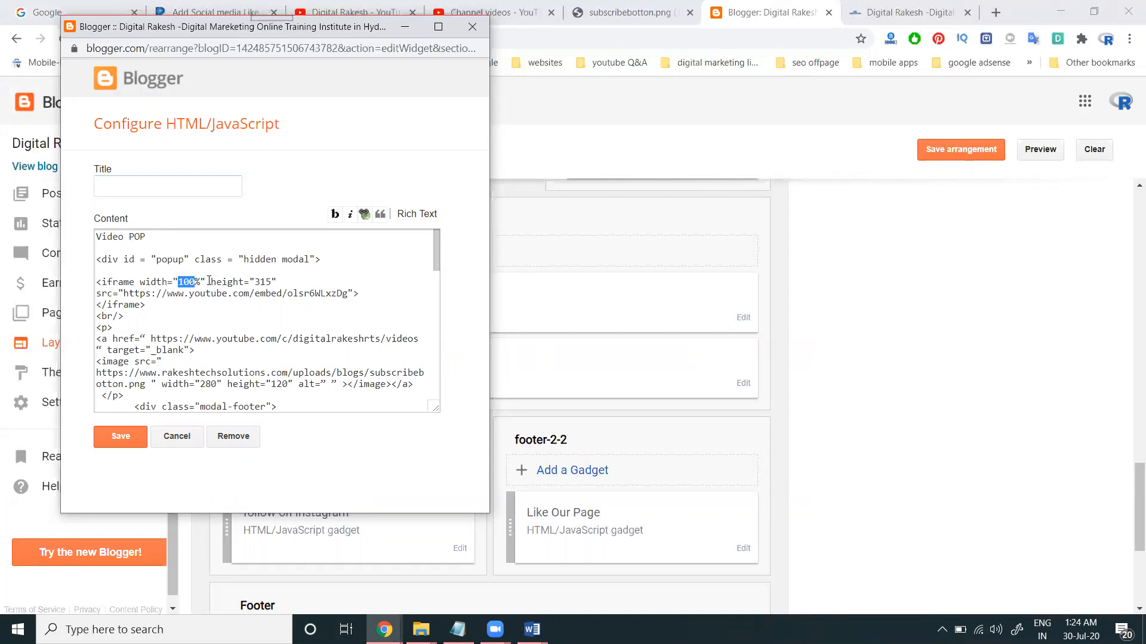
left_click_drag(201, 281, 178, 280)
type("510")
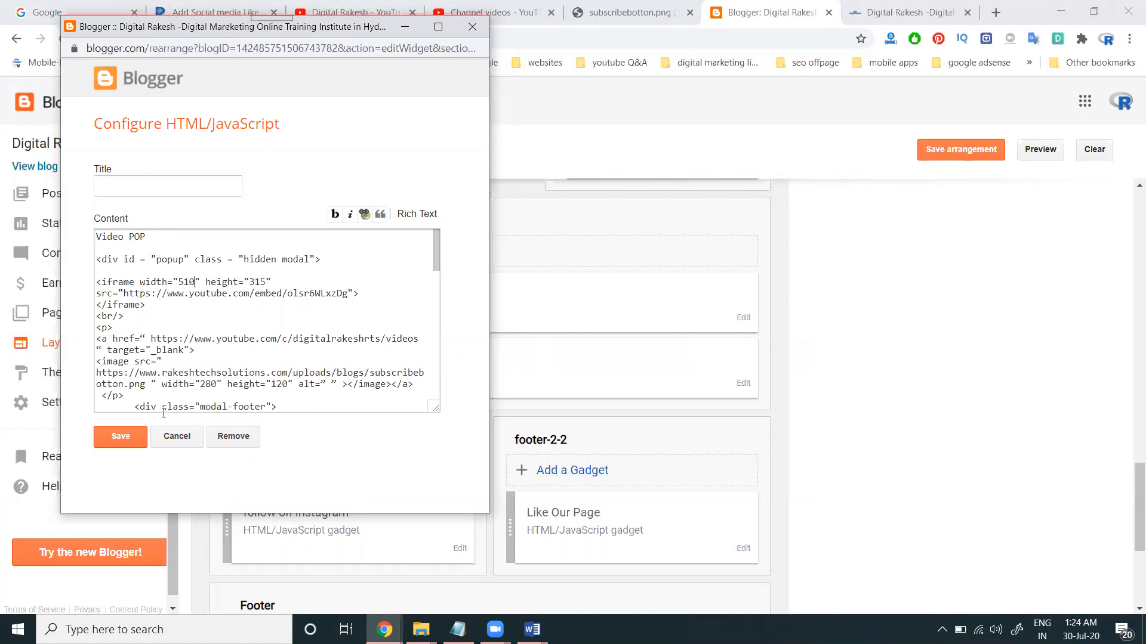
left_click(113, 431)
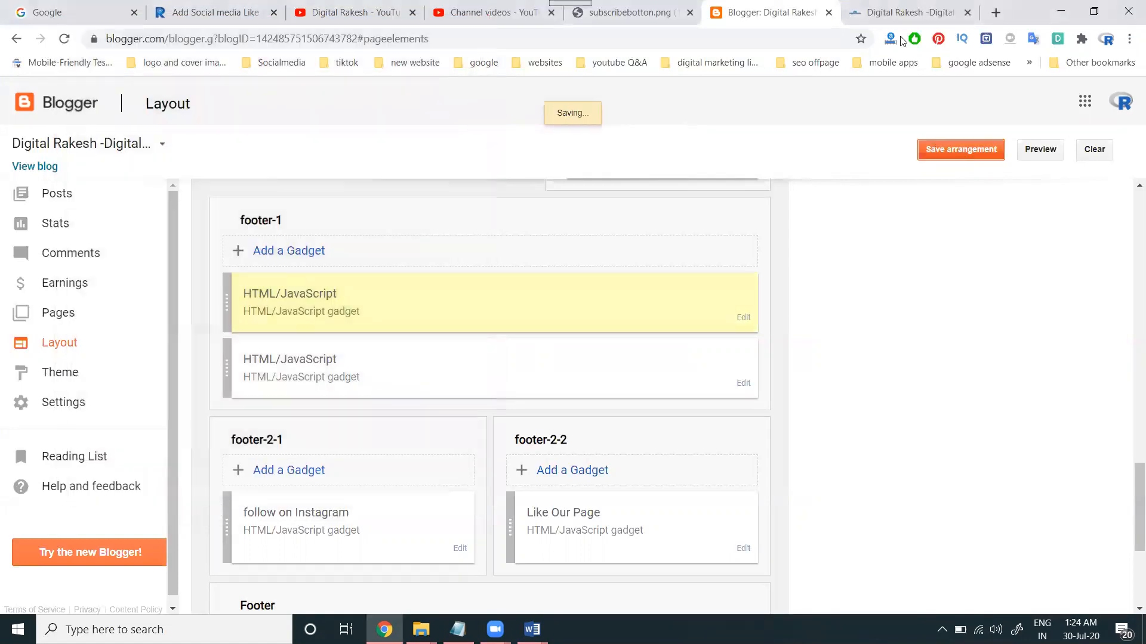
Reload the digitalrakesh.blogspot.com blog, test the link behind the popup's subscribe image, and close the page it opens.
left_click(898, 15)
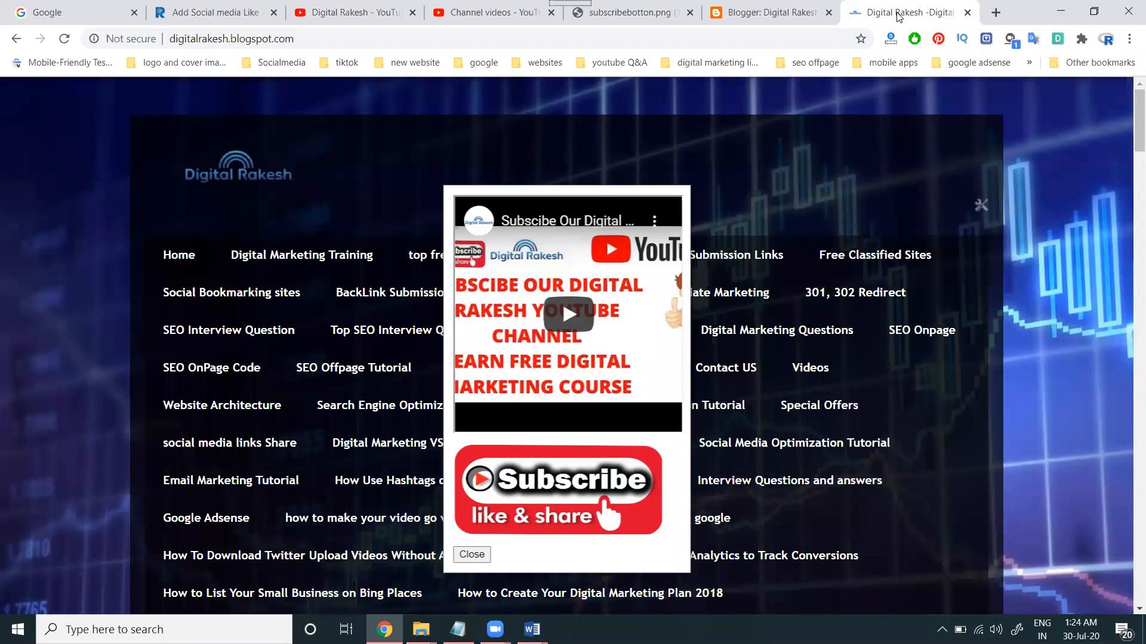
key("F5")
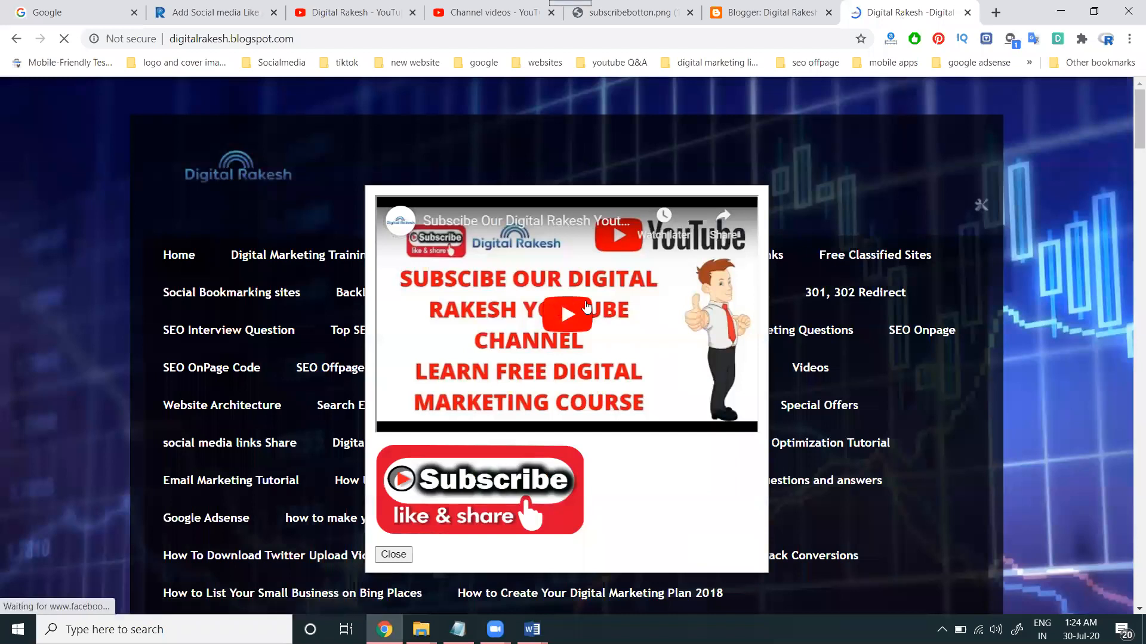
left_click(467, 490)
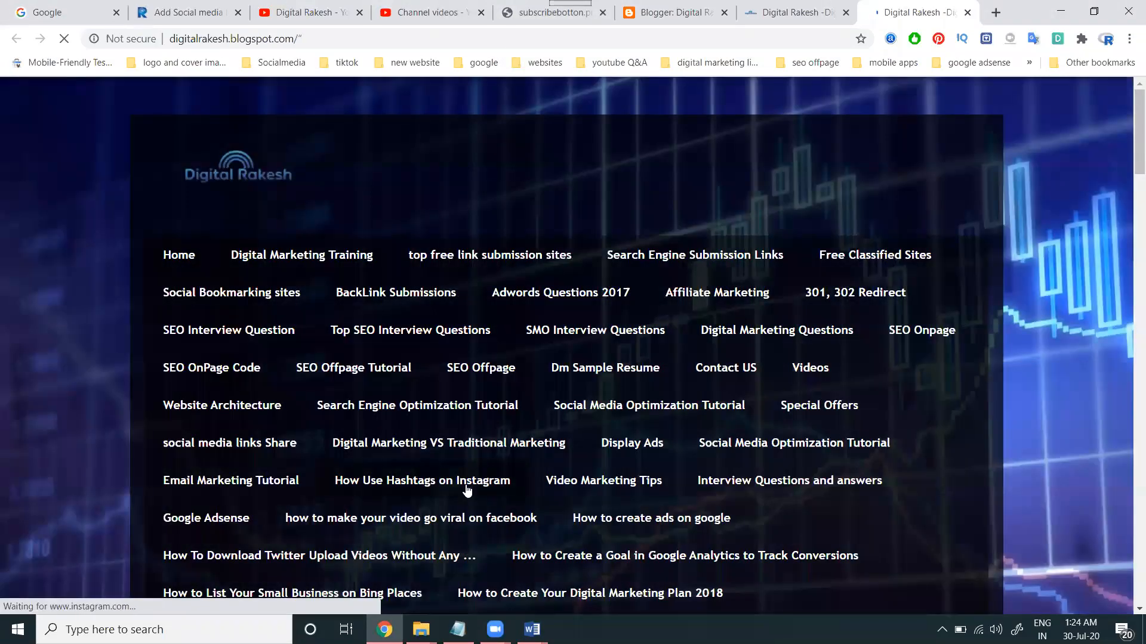
left_click(968, 13)
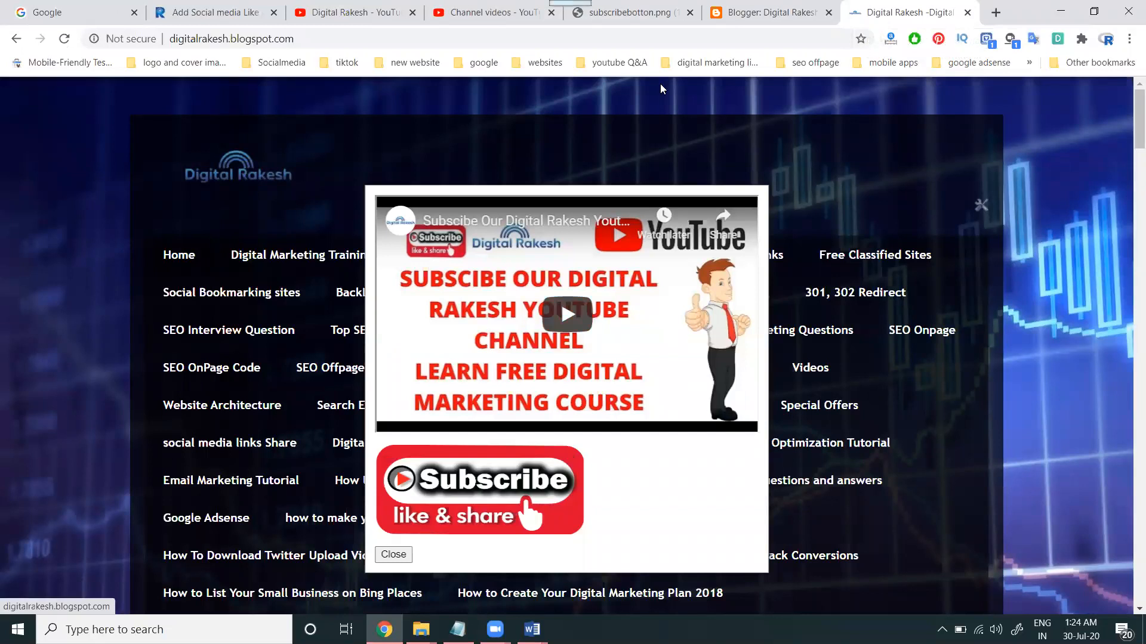
Reopen the first footer-1 HTML/JavaScript gadget in Blogger, and test the subscribe image's link on the blog again, closing the opened channel page.
left_click(740, 14)
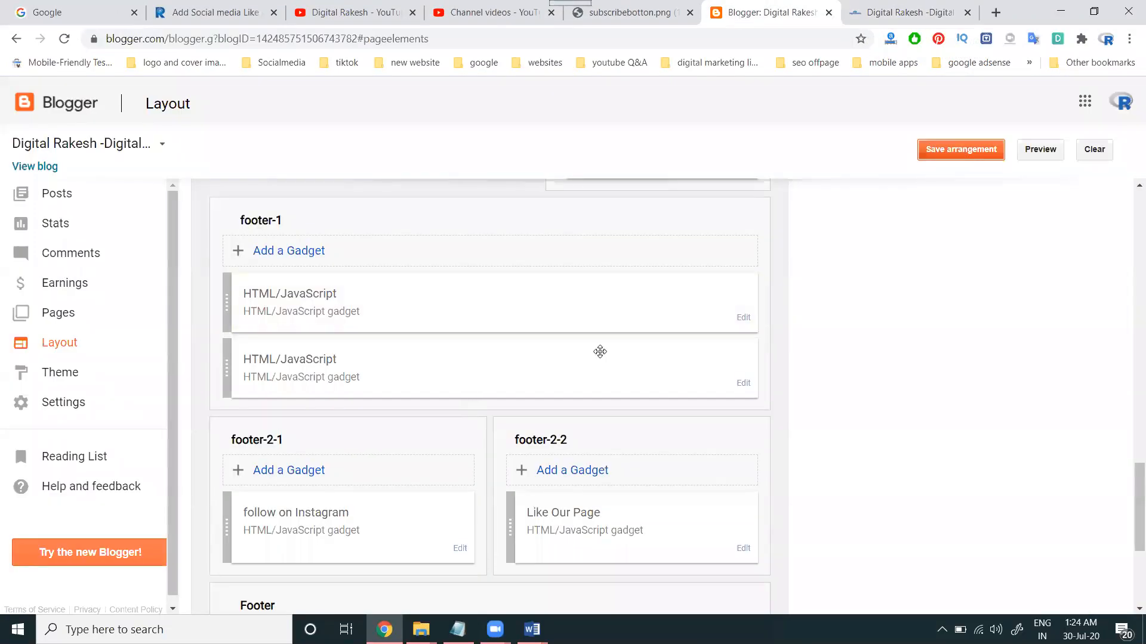
left_click(742, 318)
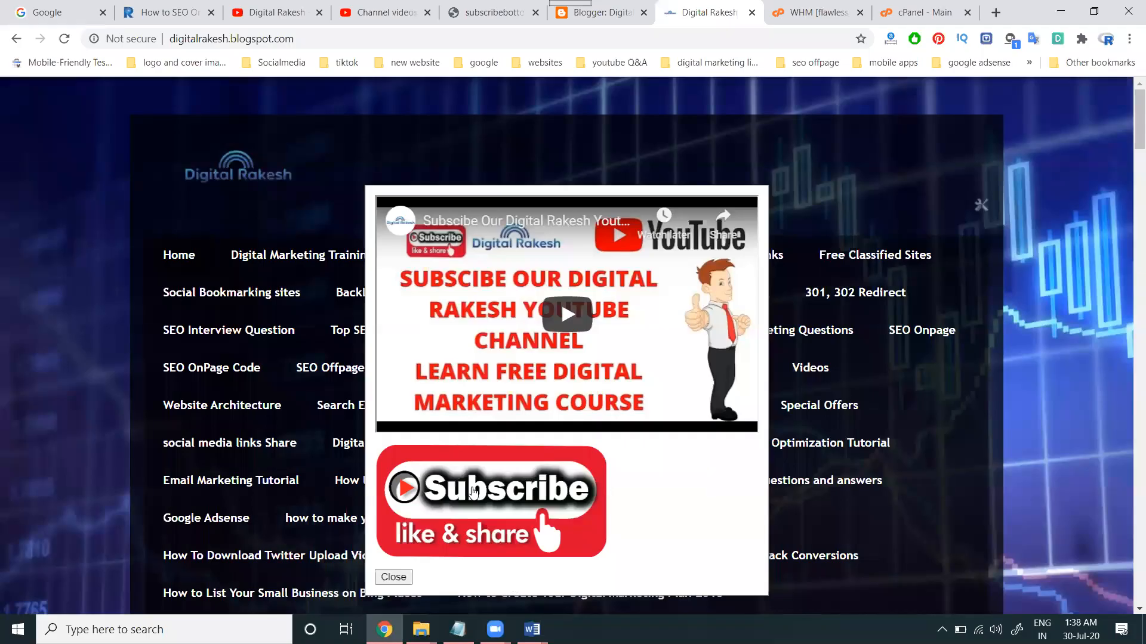
left_click(472, 491)
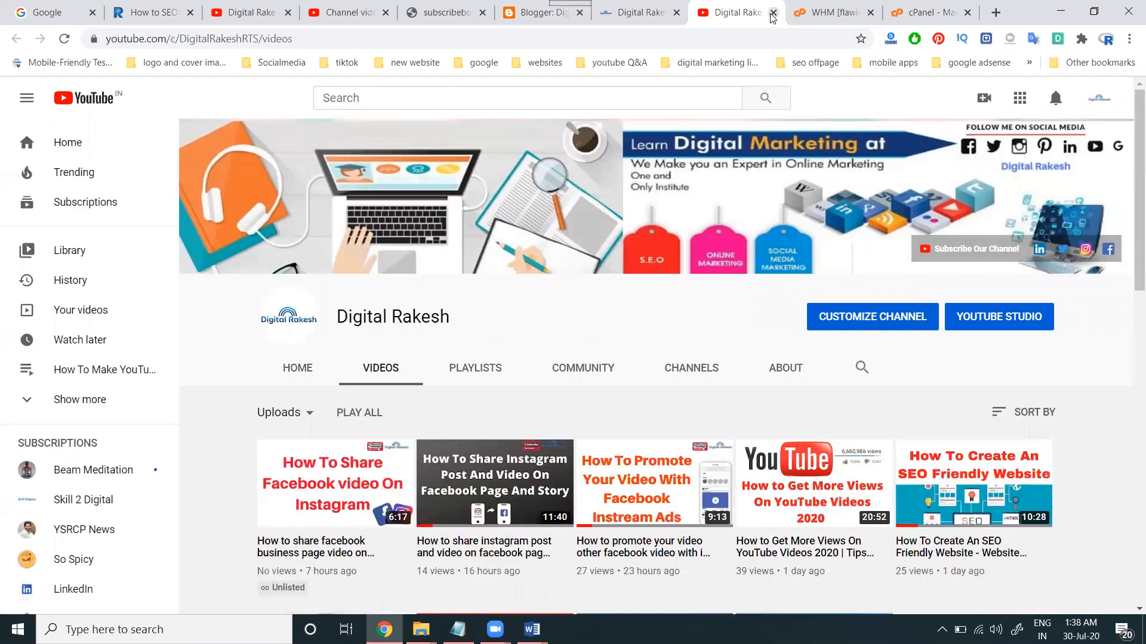
left_click(773, 14)
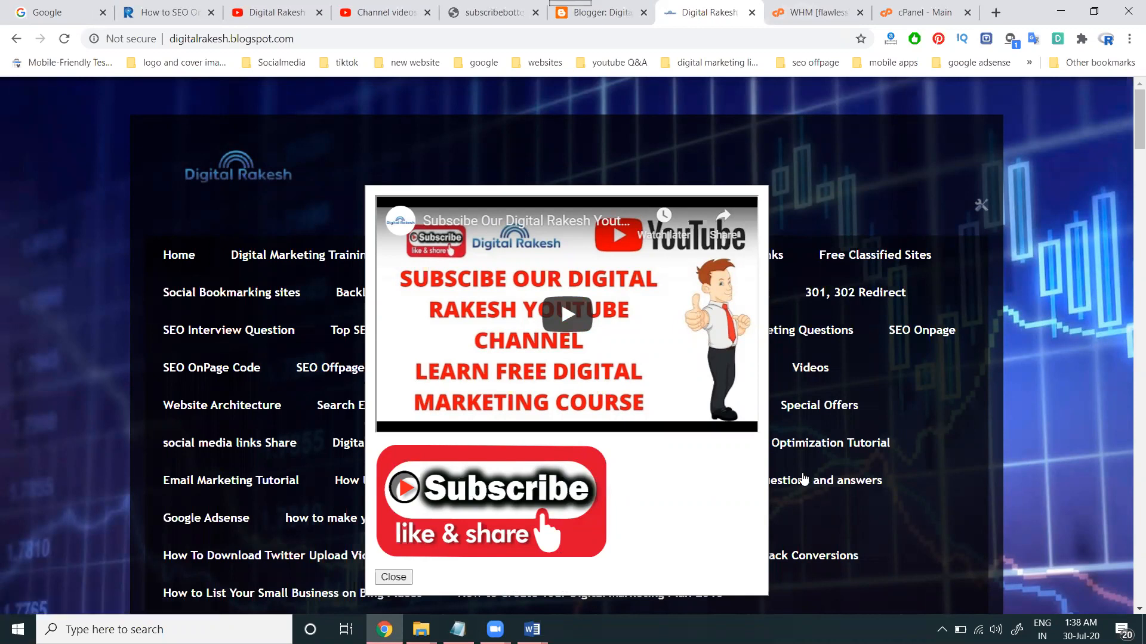
Review the popup code in the Video POP new code 2020 Word document and copy the YouTube sub_confirmation link from the smo content document.
key("alt+Tab")
scroll(448, 276, "up", 10)
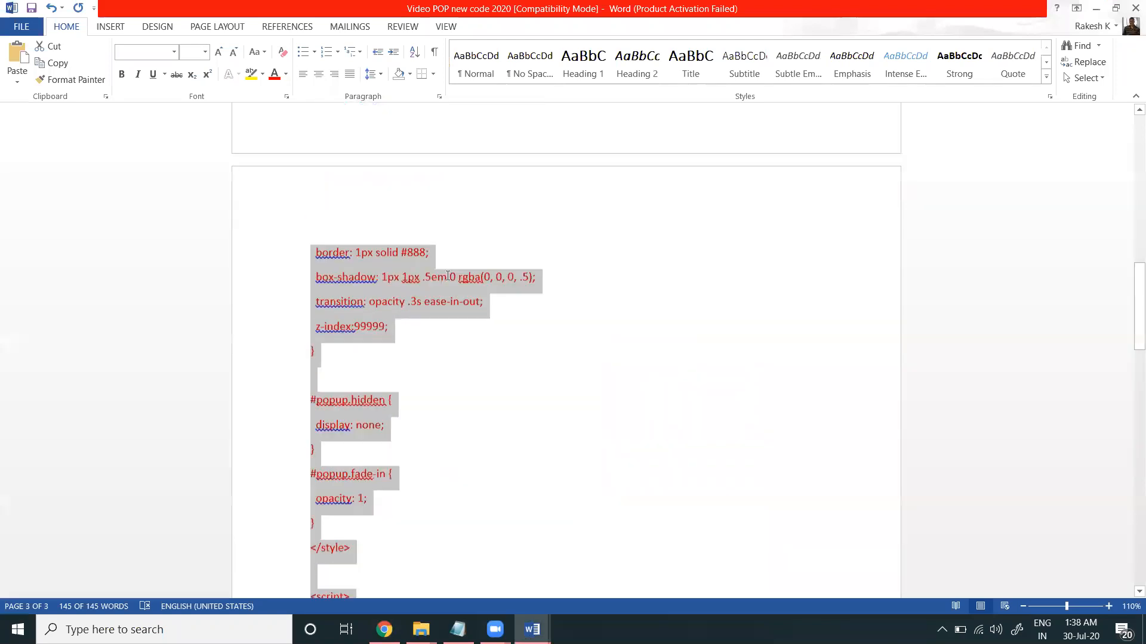
scroll(449, 278, "up", 15)
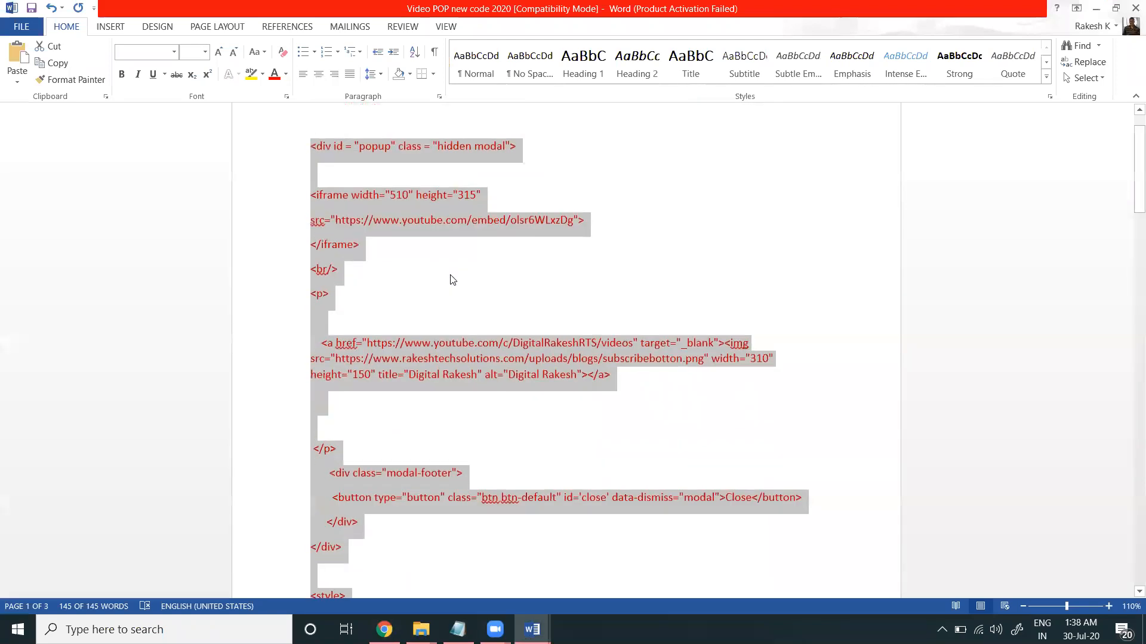
left_click(453, 271)
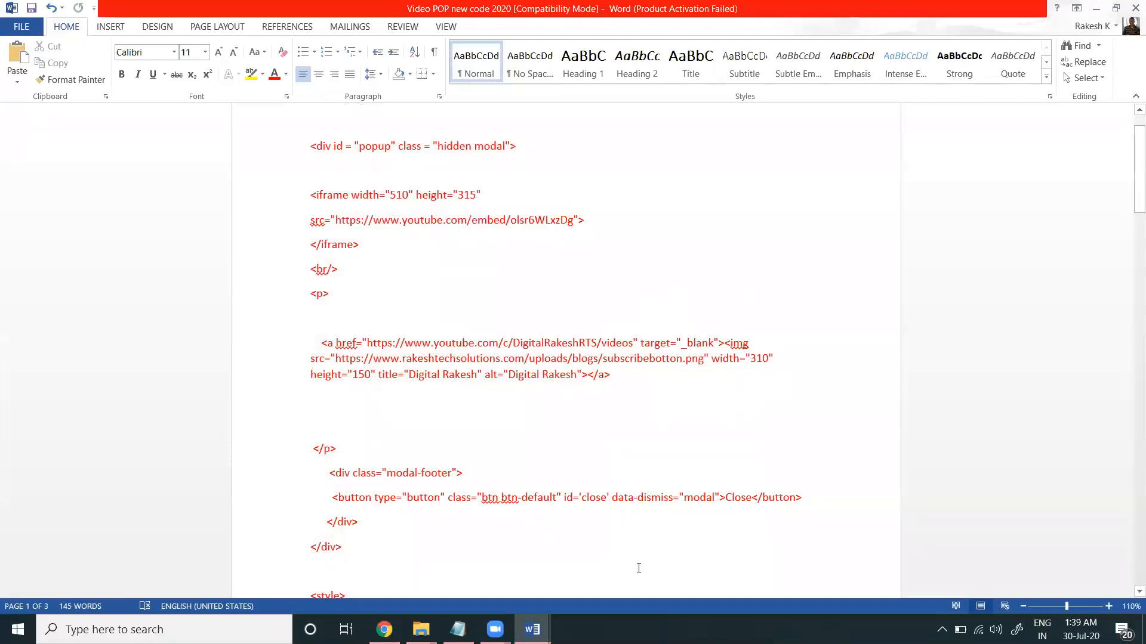
key("alt+Tab")
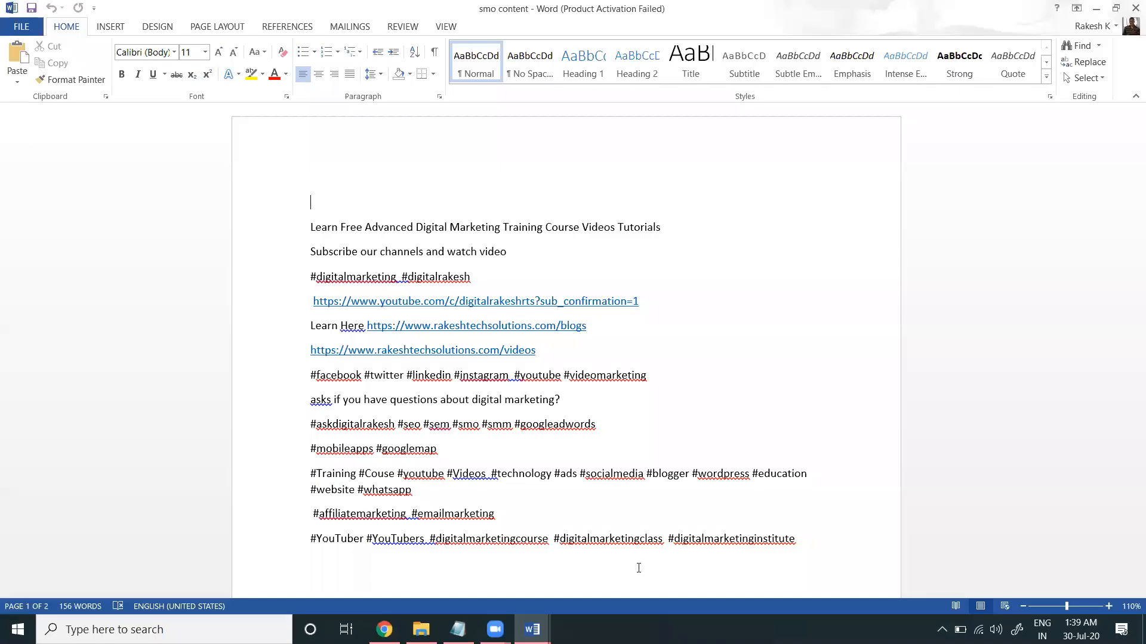
left_click(266, 303)
key("ctrl+c")
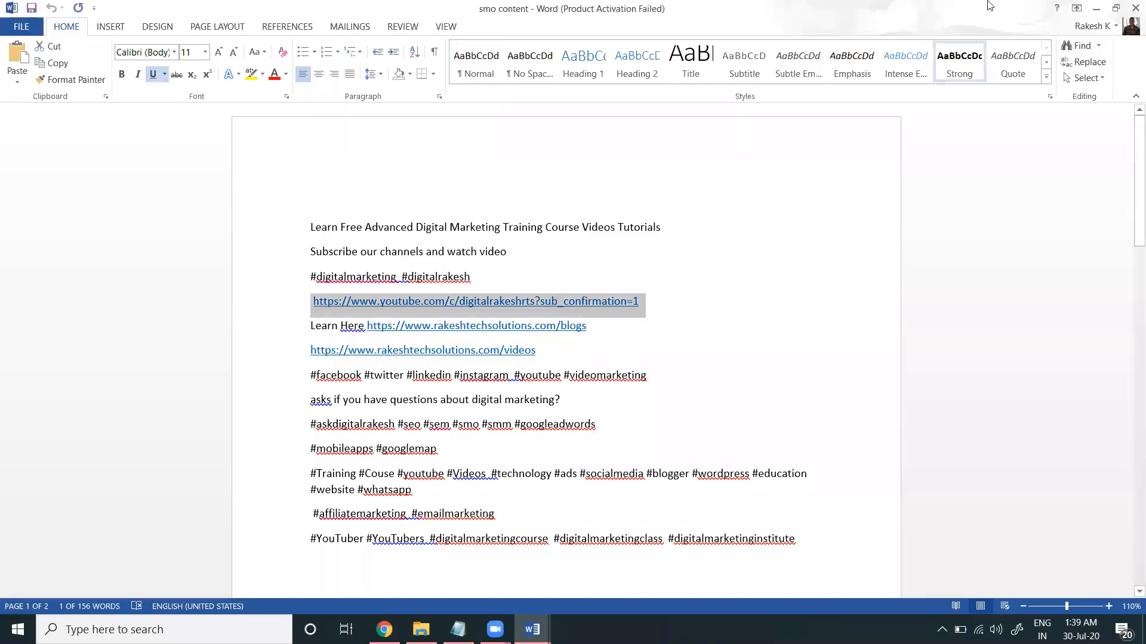
left_click(1089, 10)
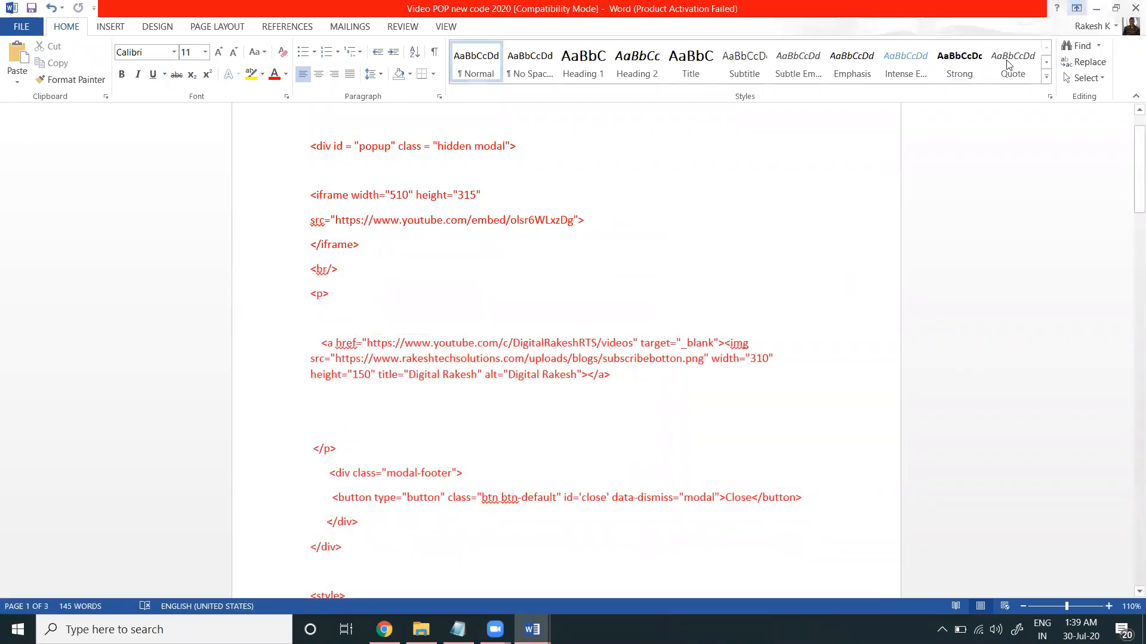
left_click_drag(369, 343, 625, 345)
key("ctrl+v")
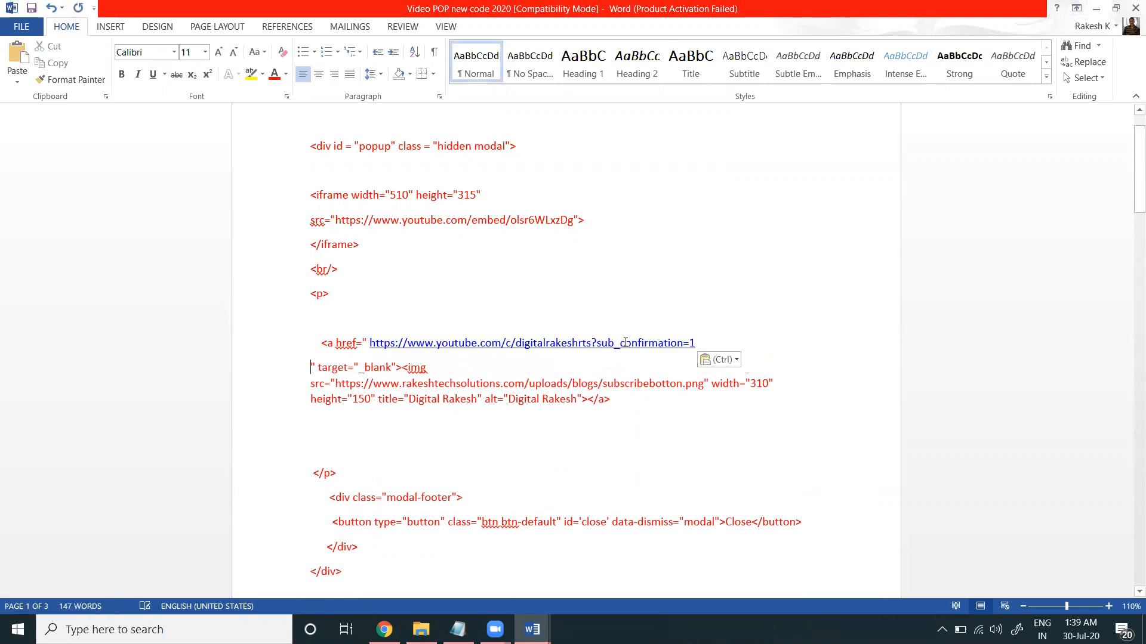
key("BackSpace")
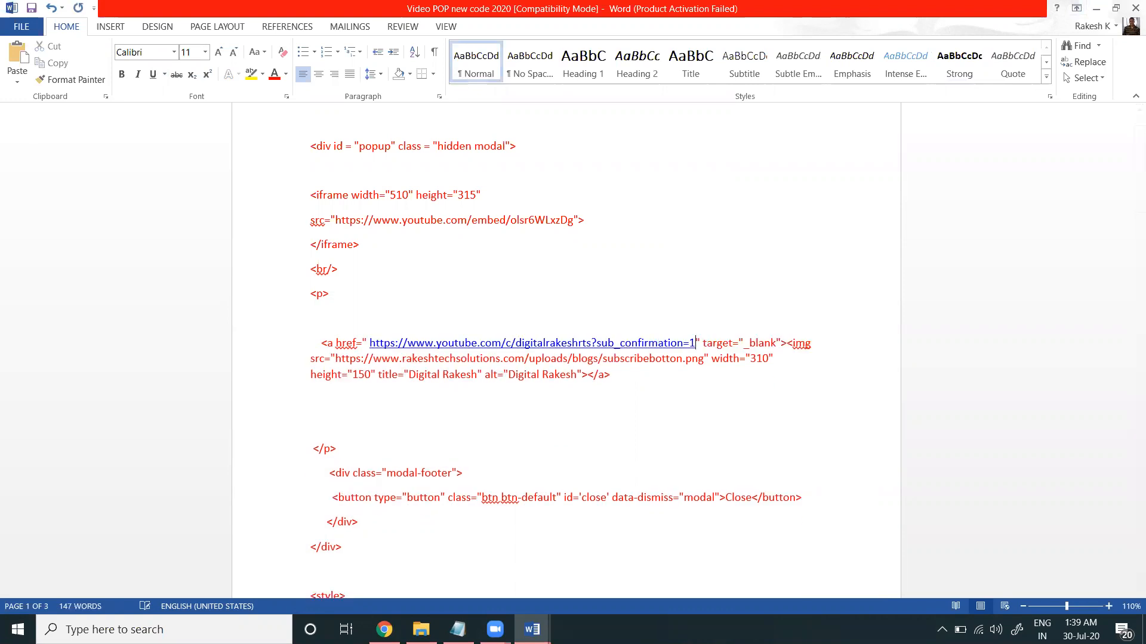
In Blogger's first footer-1 gadget, replace the channel videos link with the copied sub_confirmation link, then save the gadget and the layout arrangement.
left_click(1096, 8)
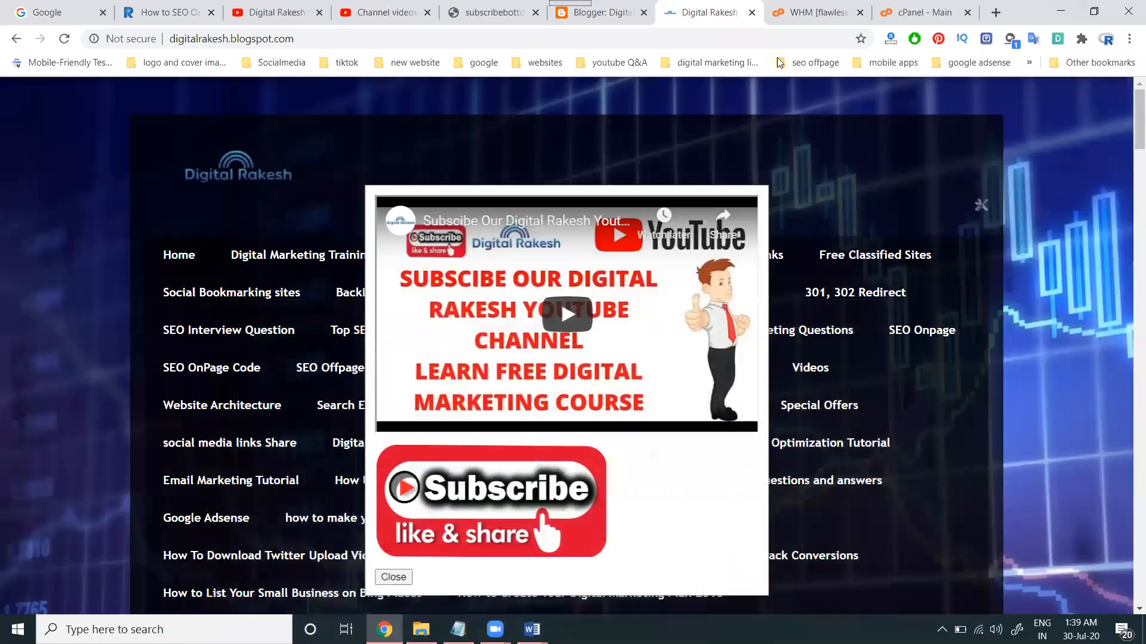
left_click(609, 12)
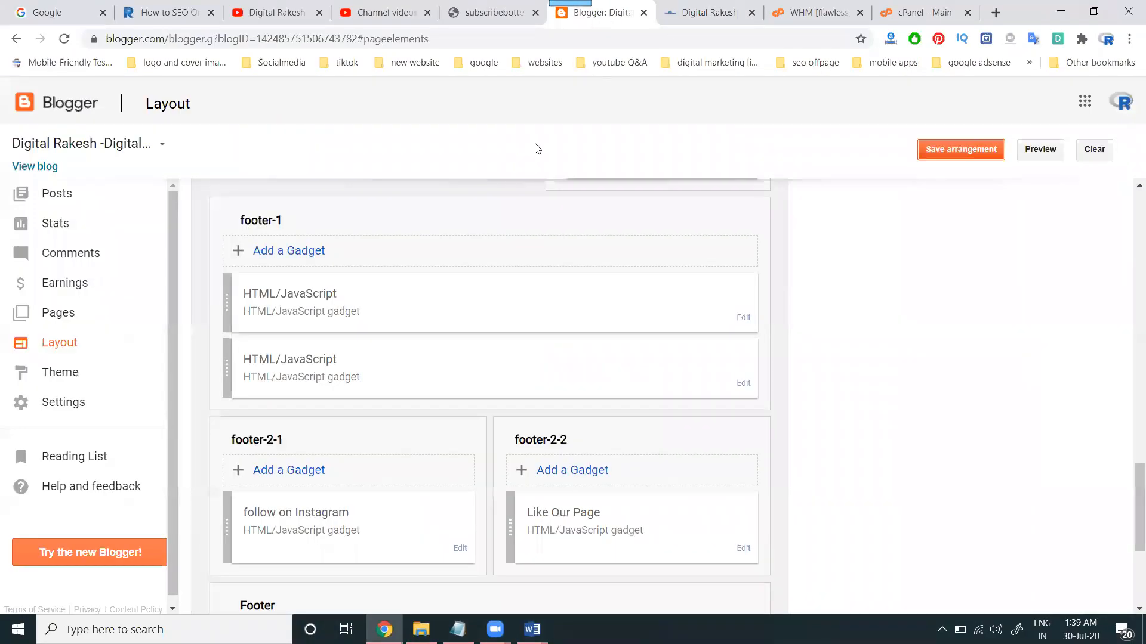
left_click(743, 318)
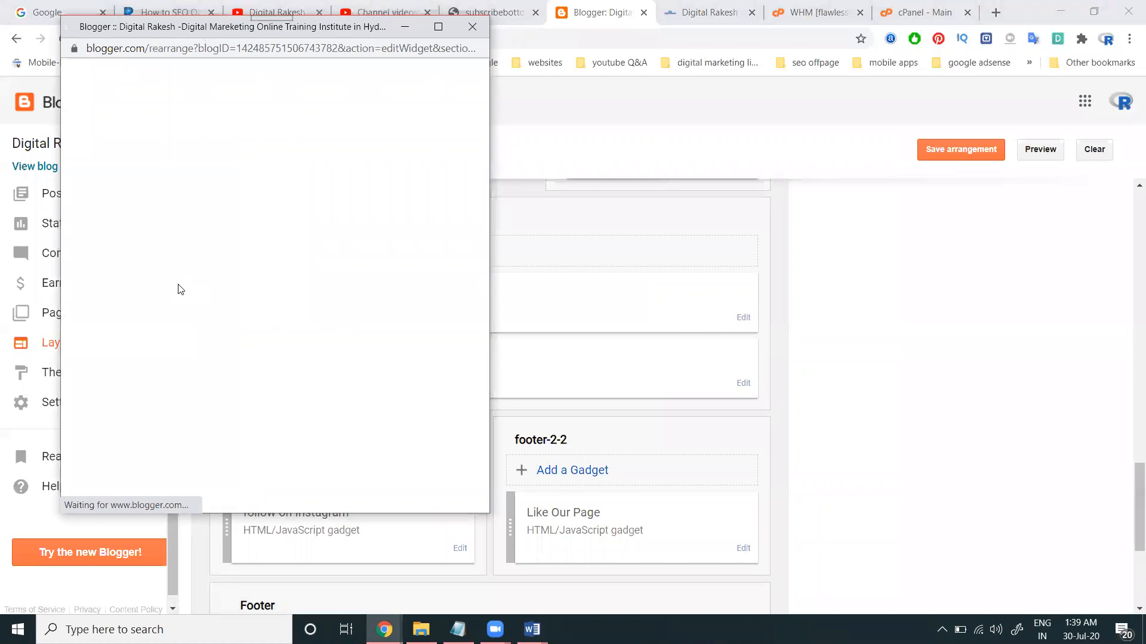
left_click_drag(130, 336, 391, 339)
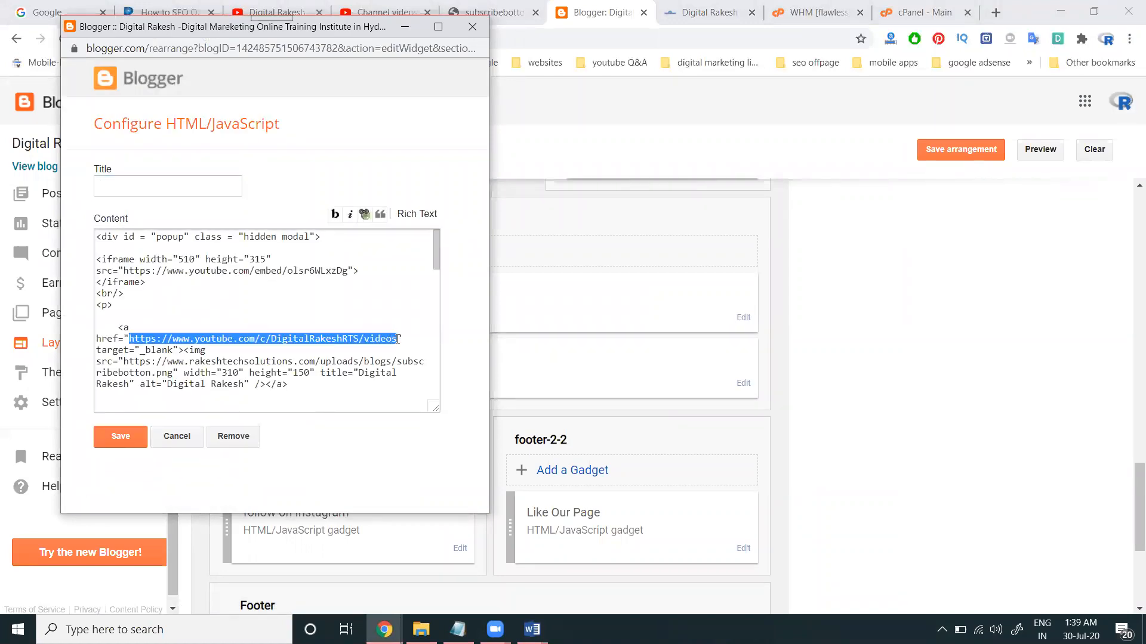
key("ctrl+v")
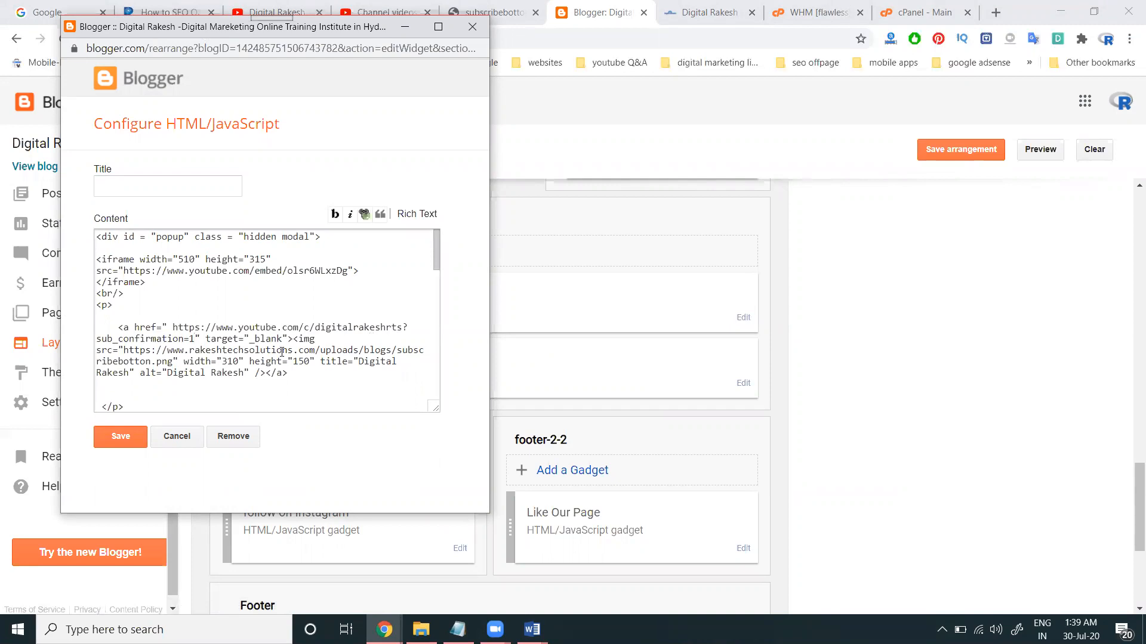
left_click(119, 434)
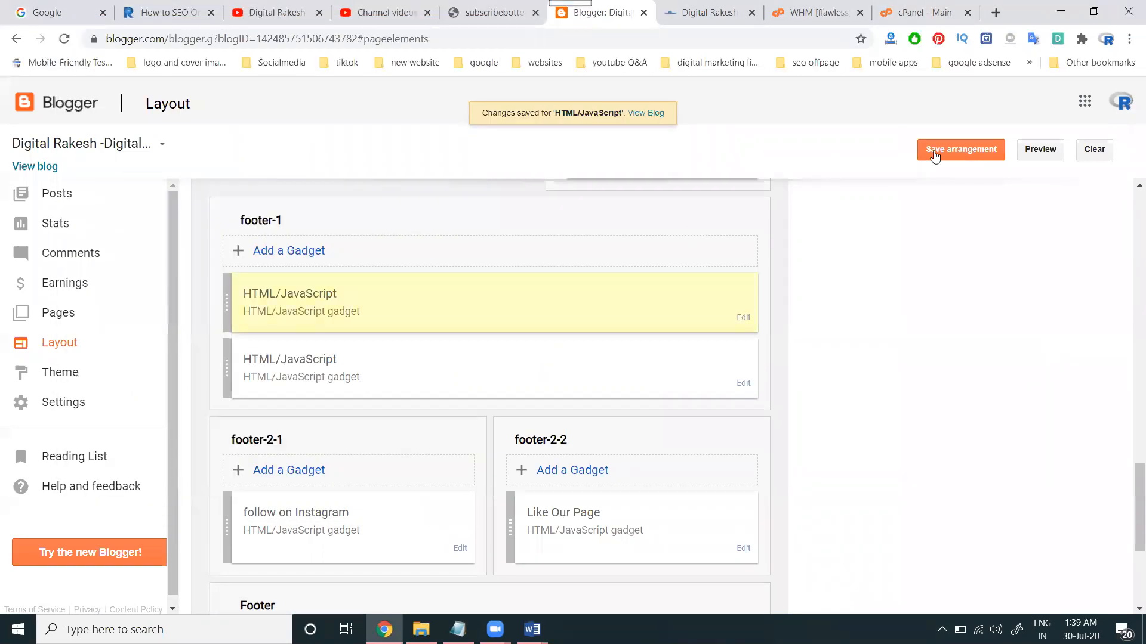
left_click(934, 156)
Reload the digitalrakesh.blogspot.com blog, test the popup's updated subscribe link, and close the YouTube page it opens.
left_click(690, 10)
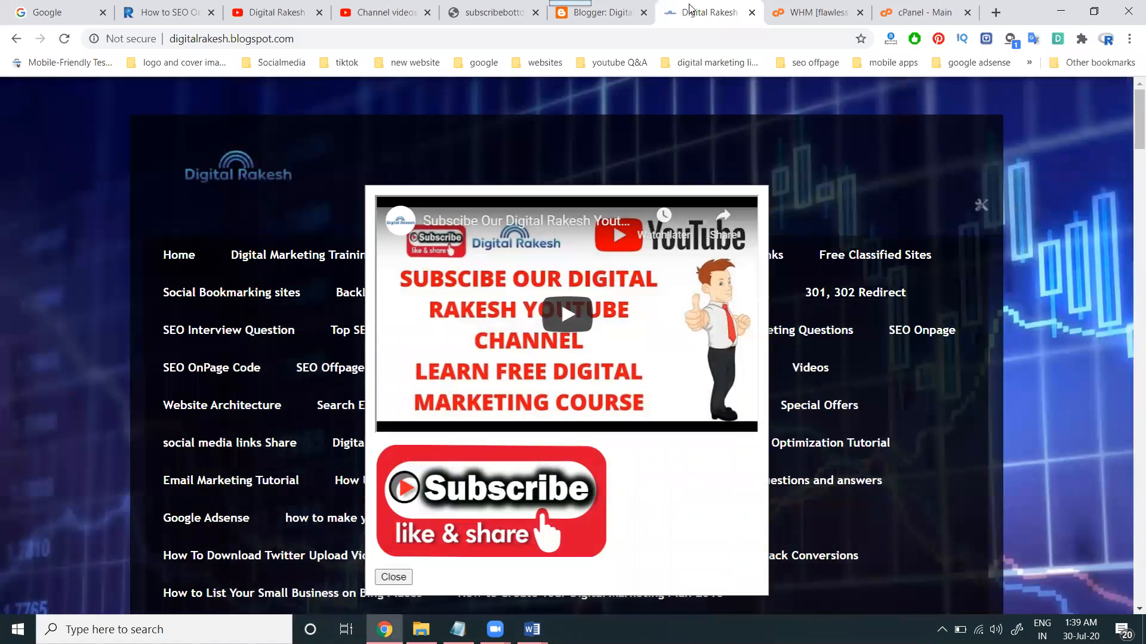
key("F5")
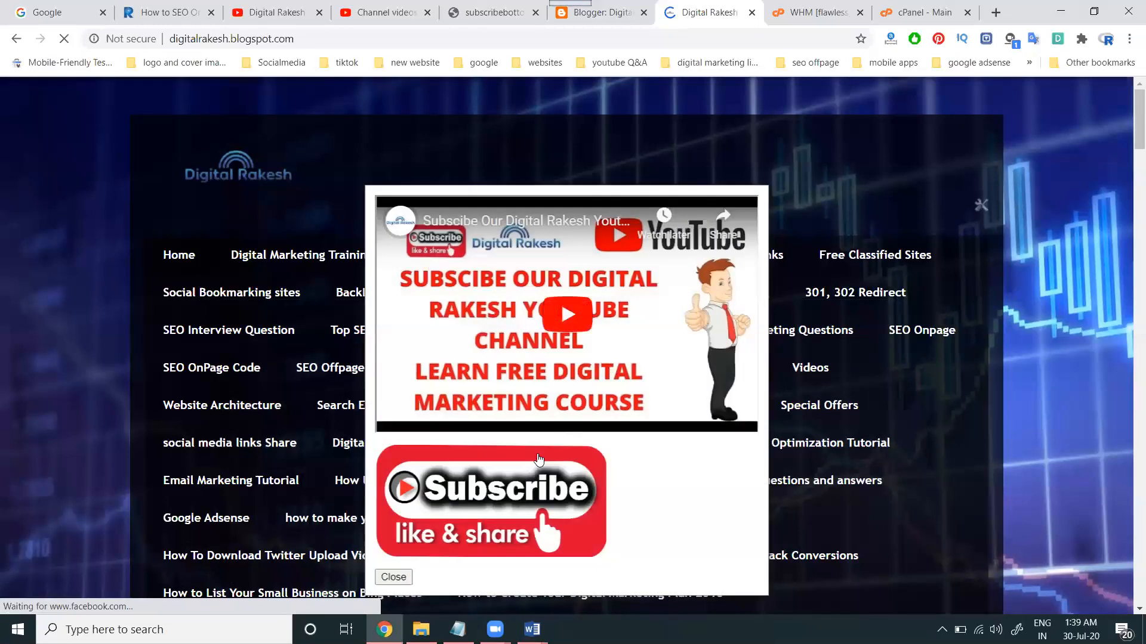
left_click(529, 483)
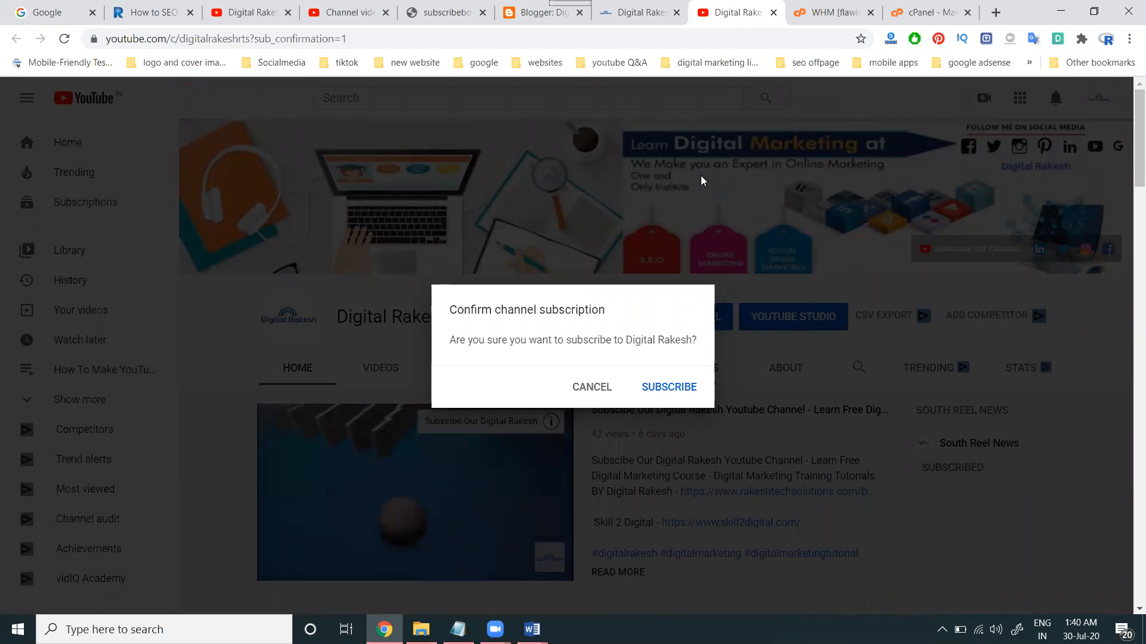
left_click(772, 14)
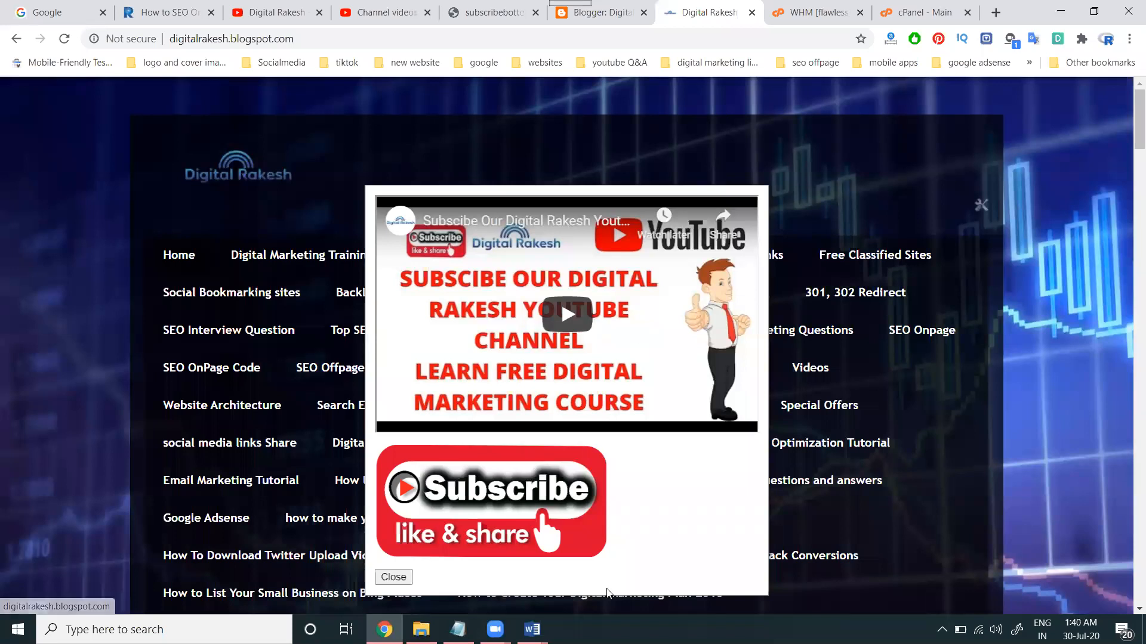
Select the entire popup code in the Video POP new code 2020 Word document and return to the browser.
key("alt+Tab")
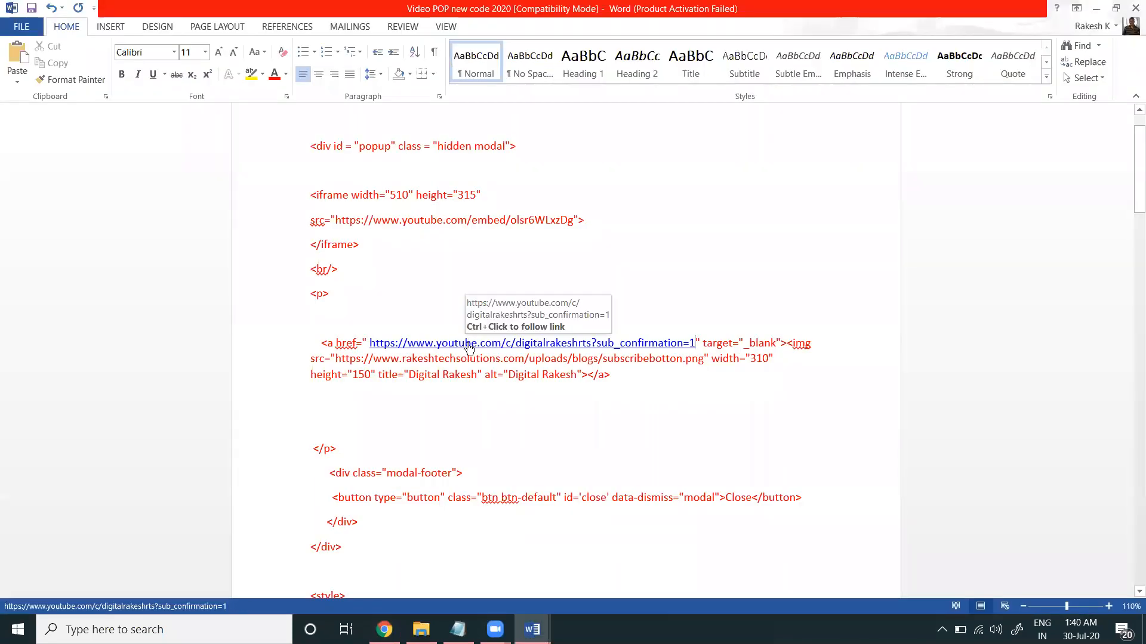
key("ctrl+a")
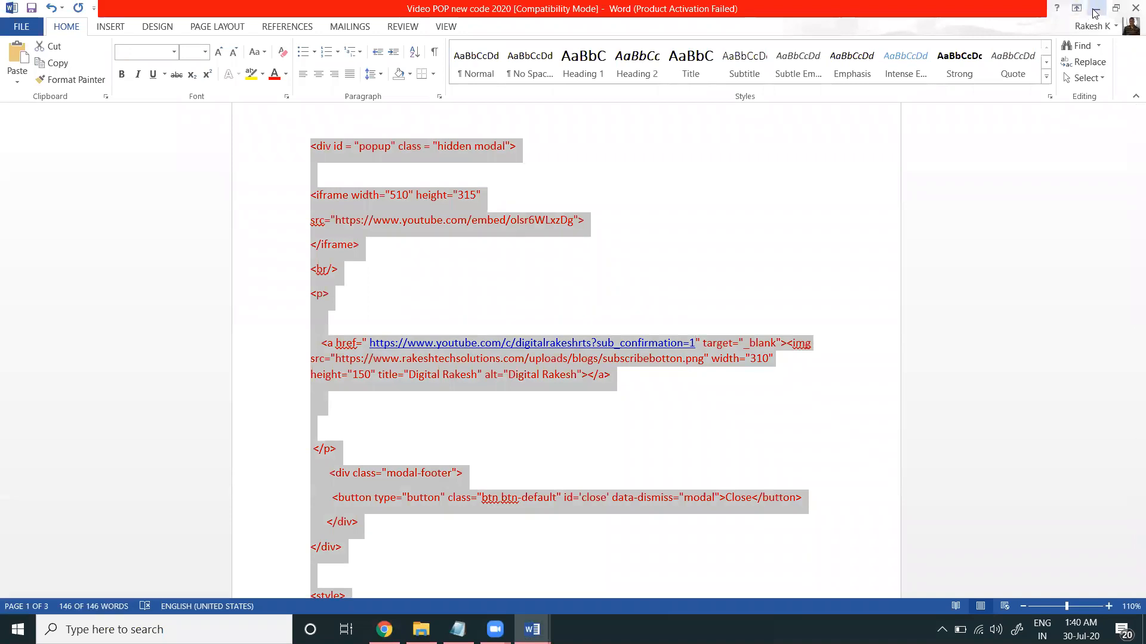
left_click(1095, 8)
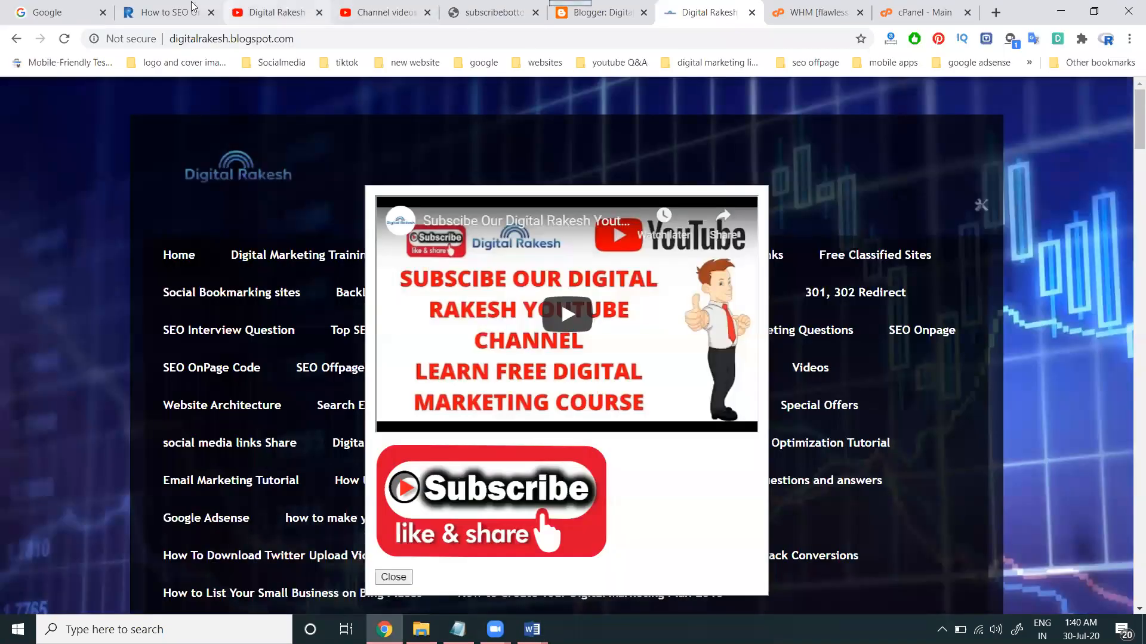
On rakeshtechsolutions.com, open the "Add Social media Like and follow Button Website" blog post and highlight the blogs/info path in its URL.
left_click(164, 12)
left_click(893, 107)
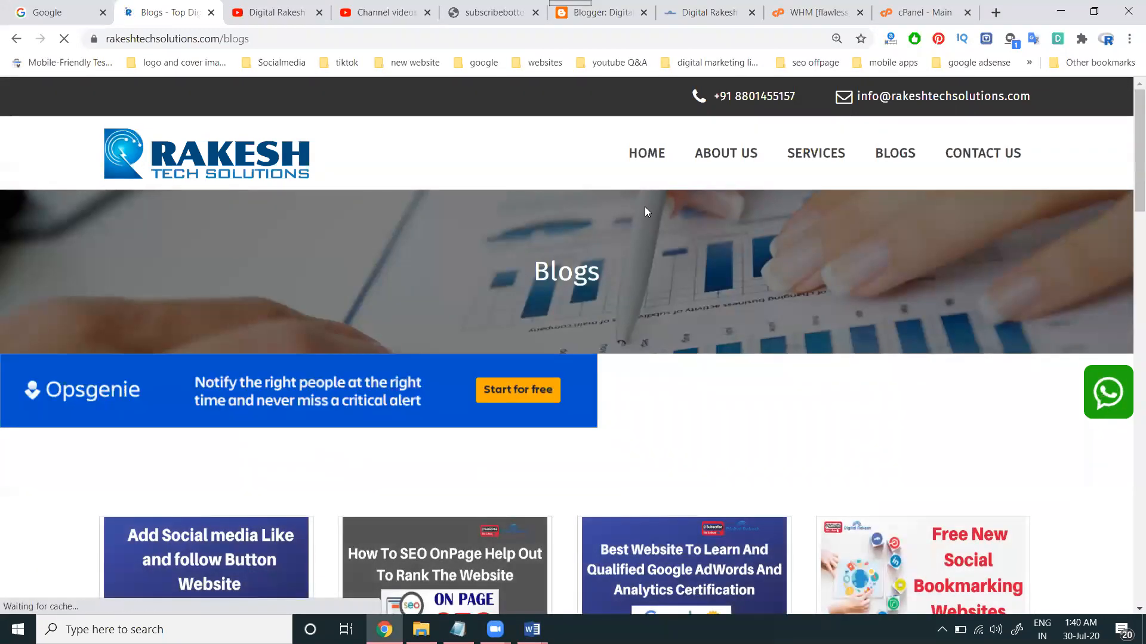
scroll(234, 511, "down", 3)
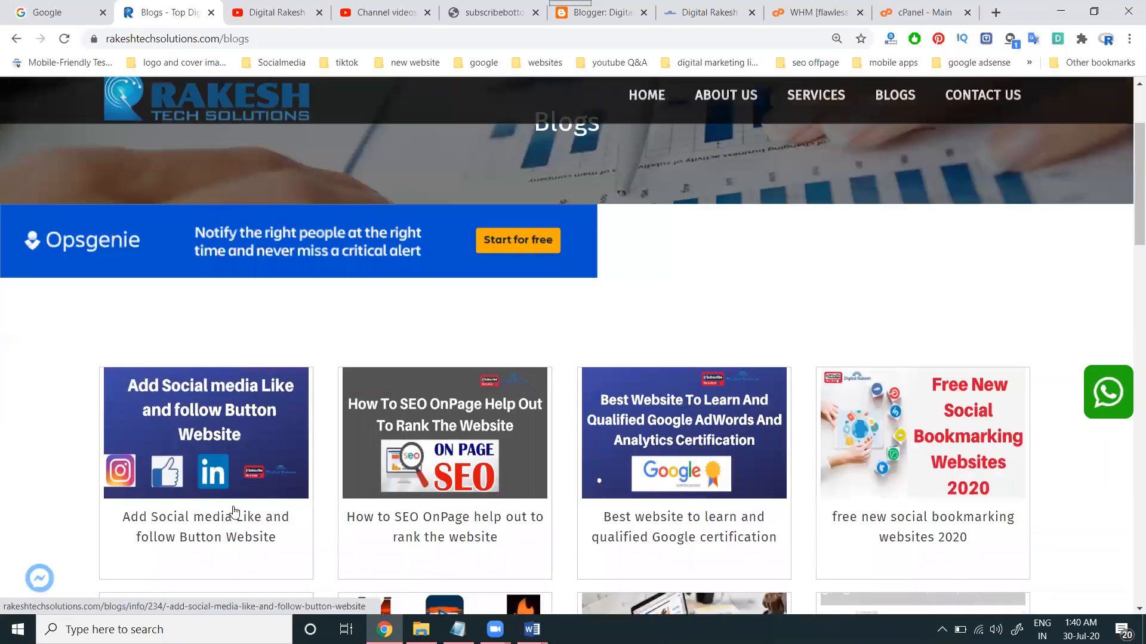
left_click(238, 533)
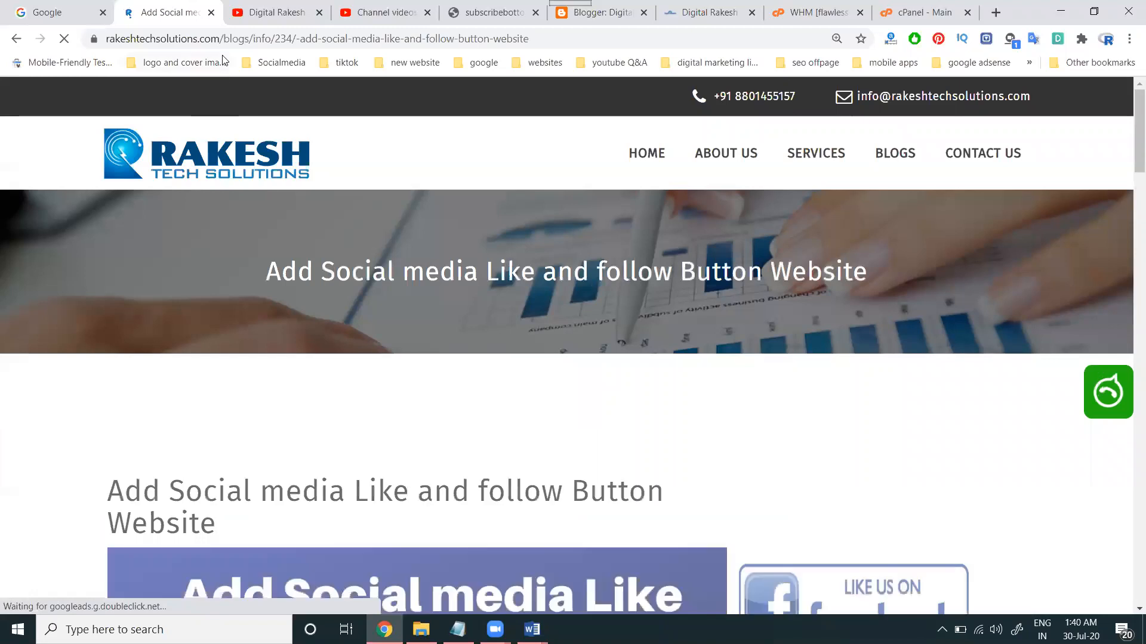
left_click_drag(225, 38, 271, 38)
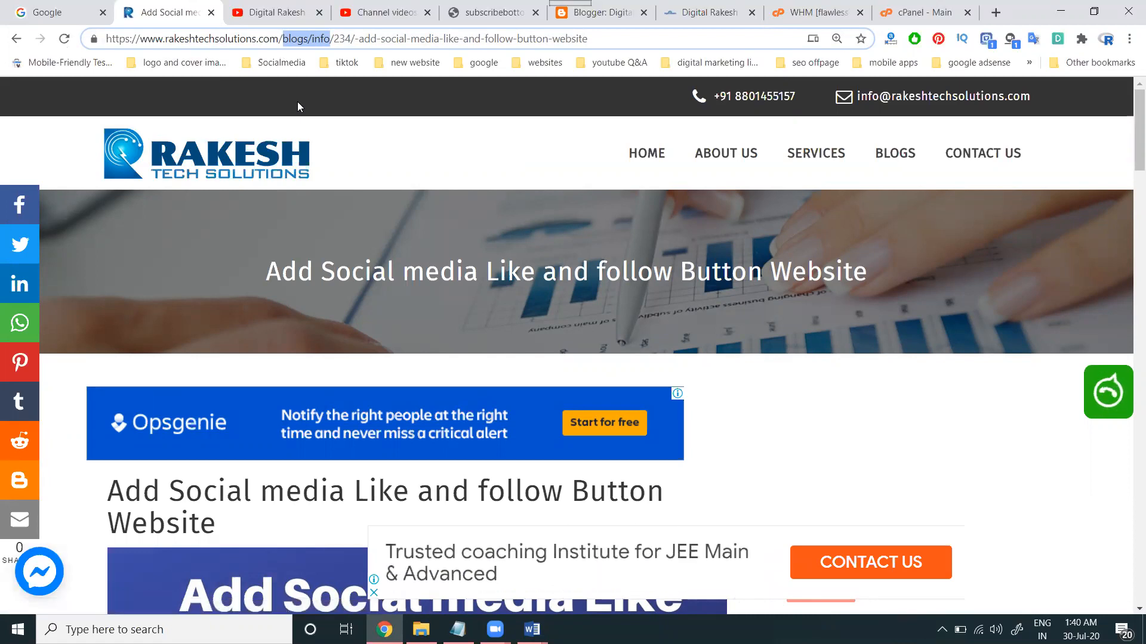
In cPanel's File Manager, open blog-info.php from public_html/application/views for editing.
left_click(906, 10)
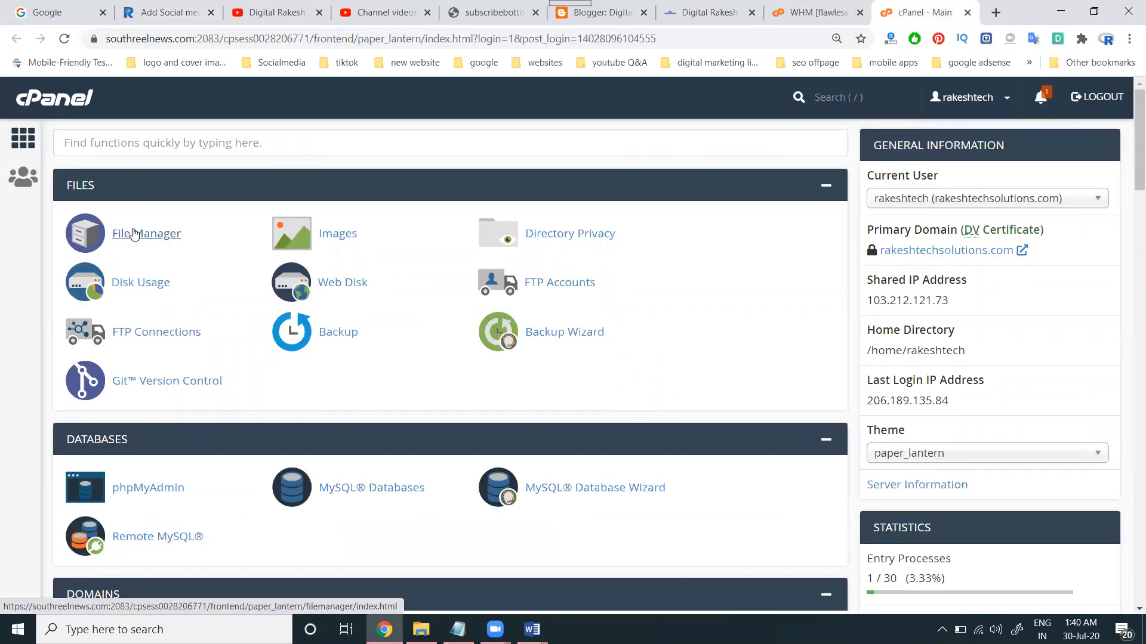
left_click(134, 234)
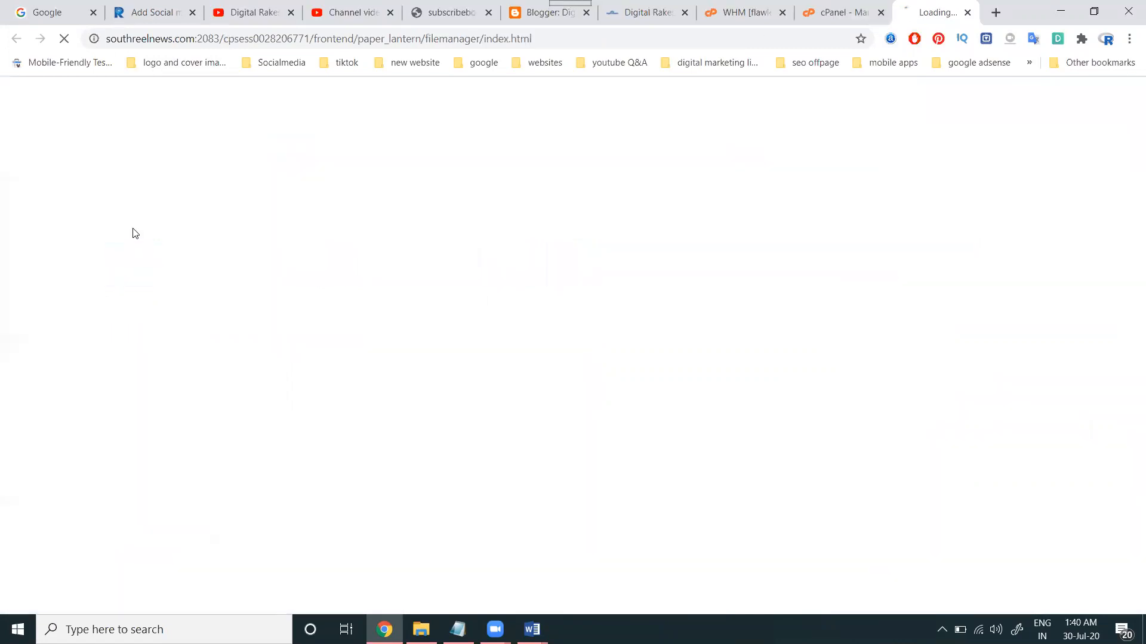
double_click(388, 275)
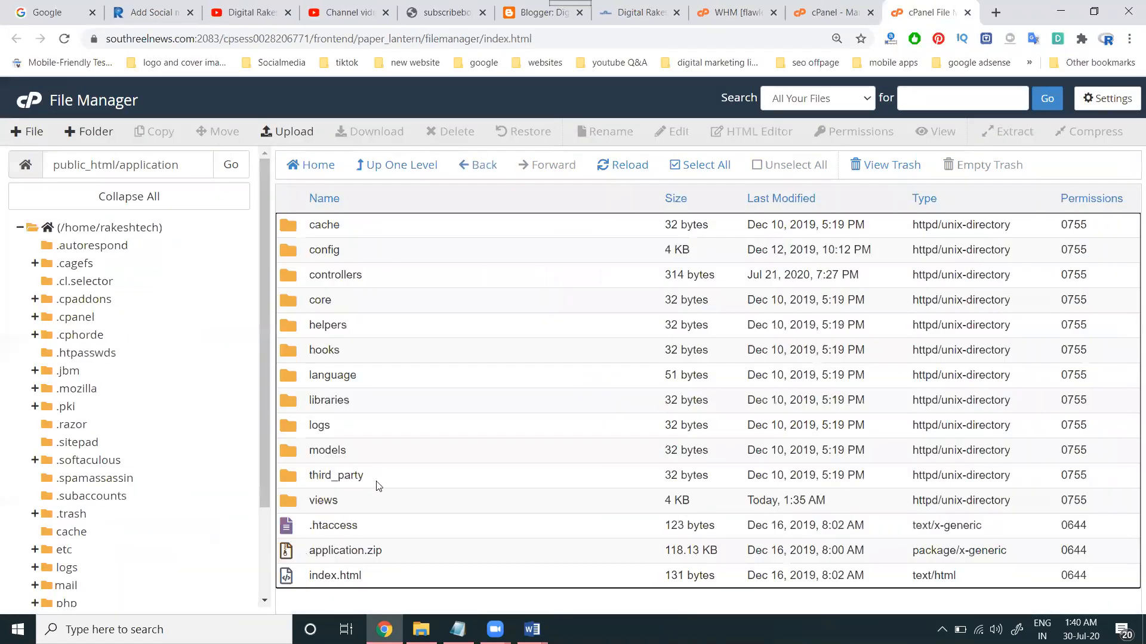
double_click(374, 507)
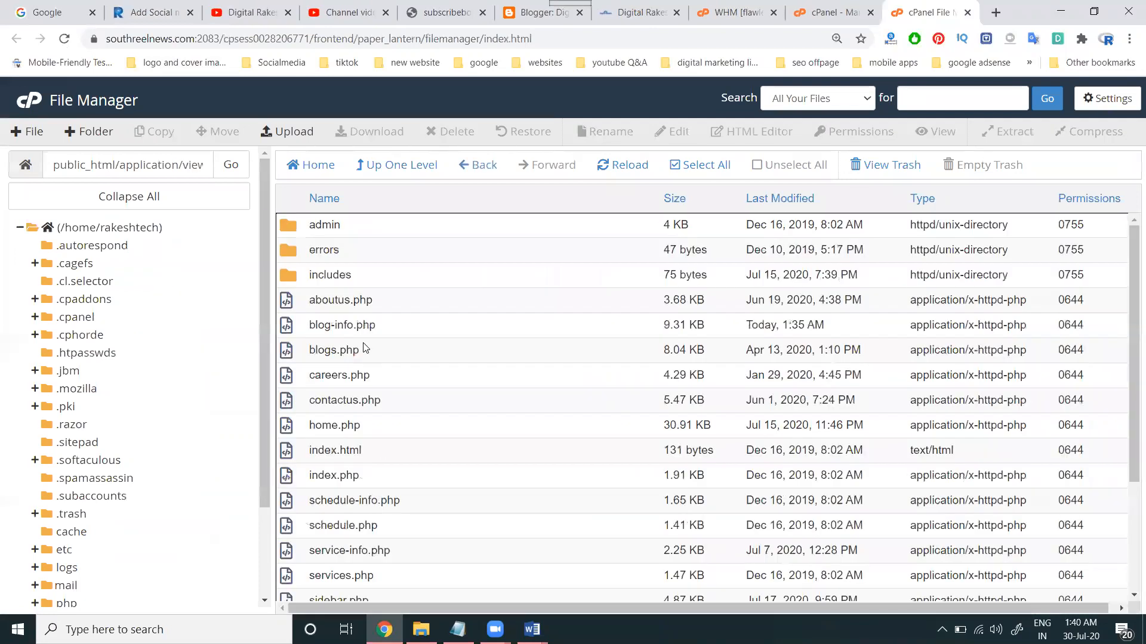
right_click(341, 326)
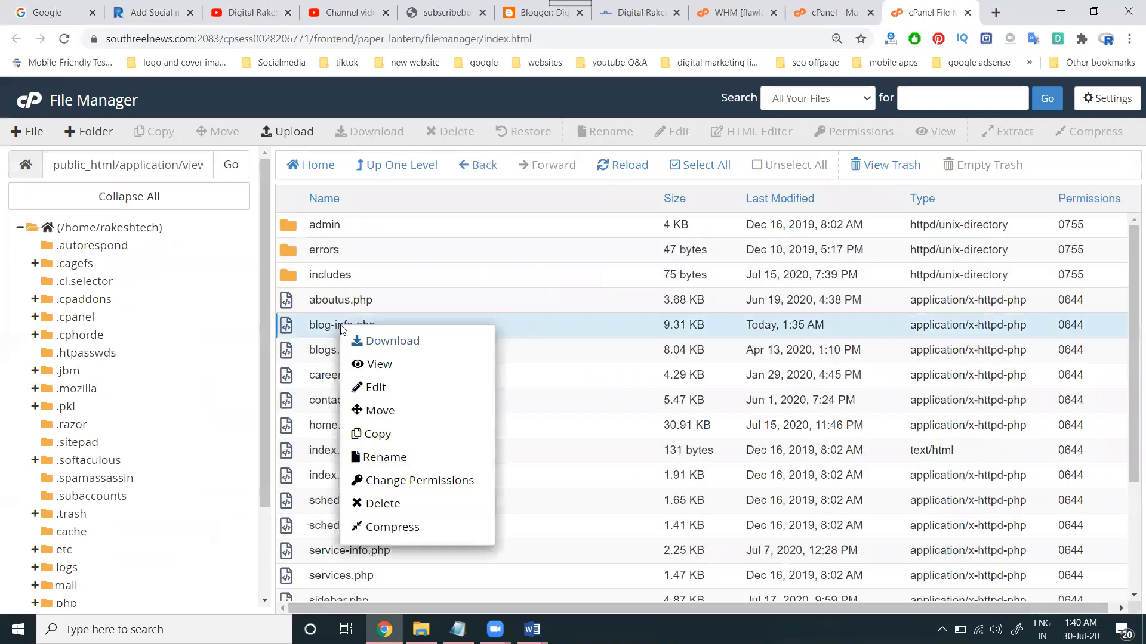
left_click(382, 387)
Paste the copied popup code at the end of blog-info.php, below the addthis script's closing div, and save the file.
left_click_drag(1138, 212, 1129, 595)
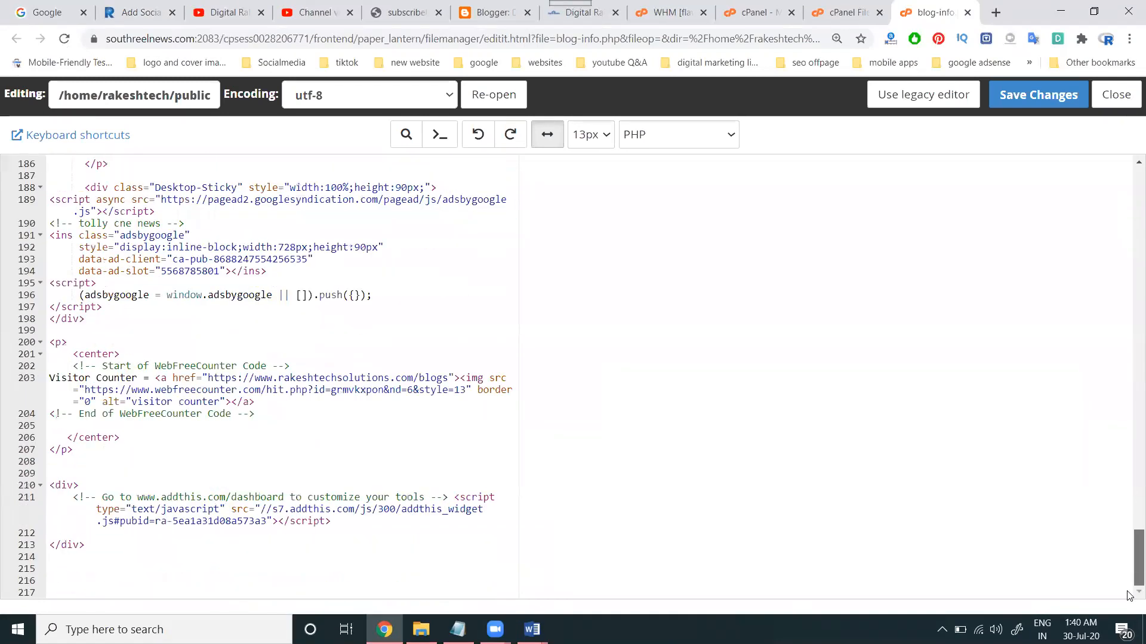
left_click(59, 578)
key("ctrl+v")
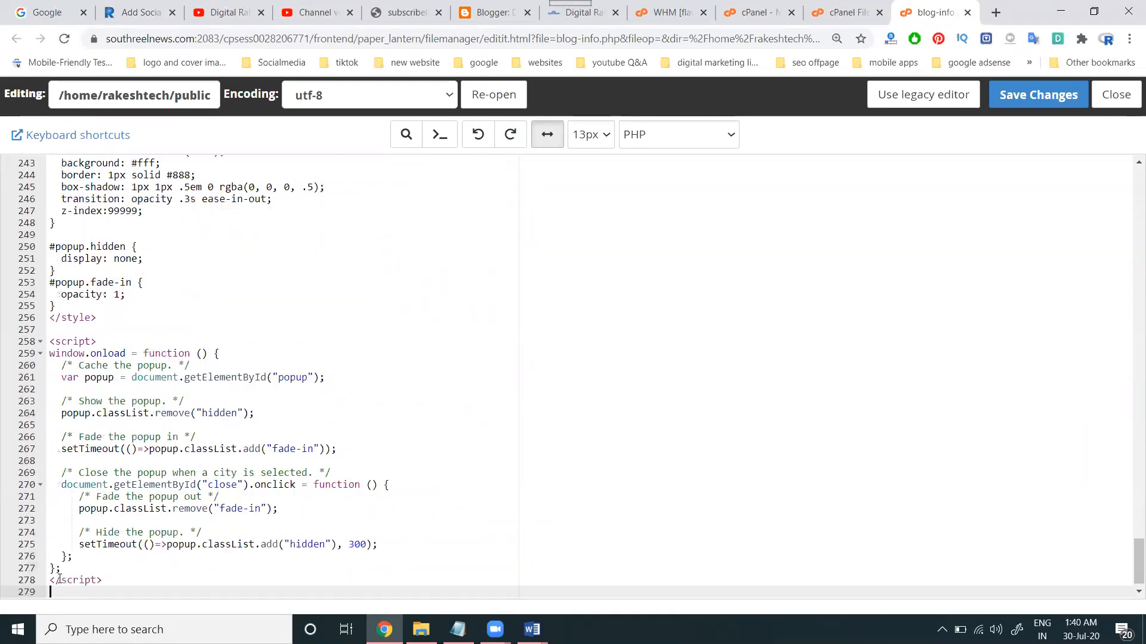
left_click(1011, 103)
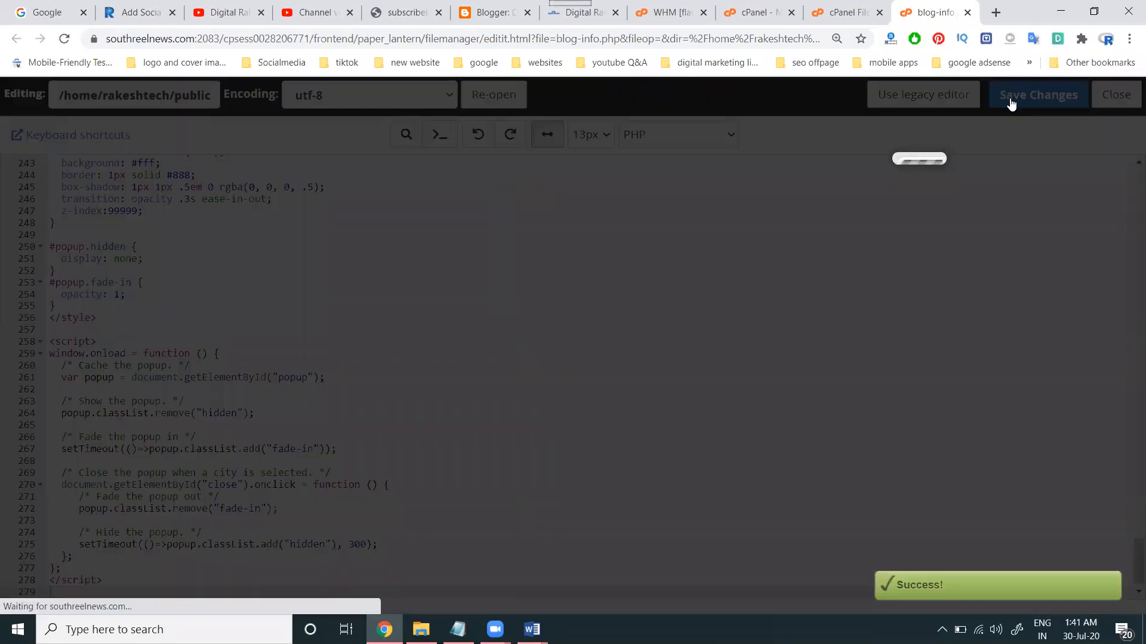
Reload the "Add Social media Like and follow Button Website" post on rakeshtechsolutions.com to check the popup.
left_click(149, 12)
left_click(62, 41)
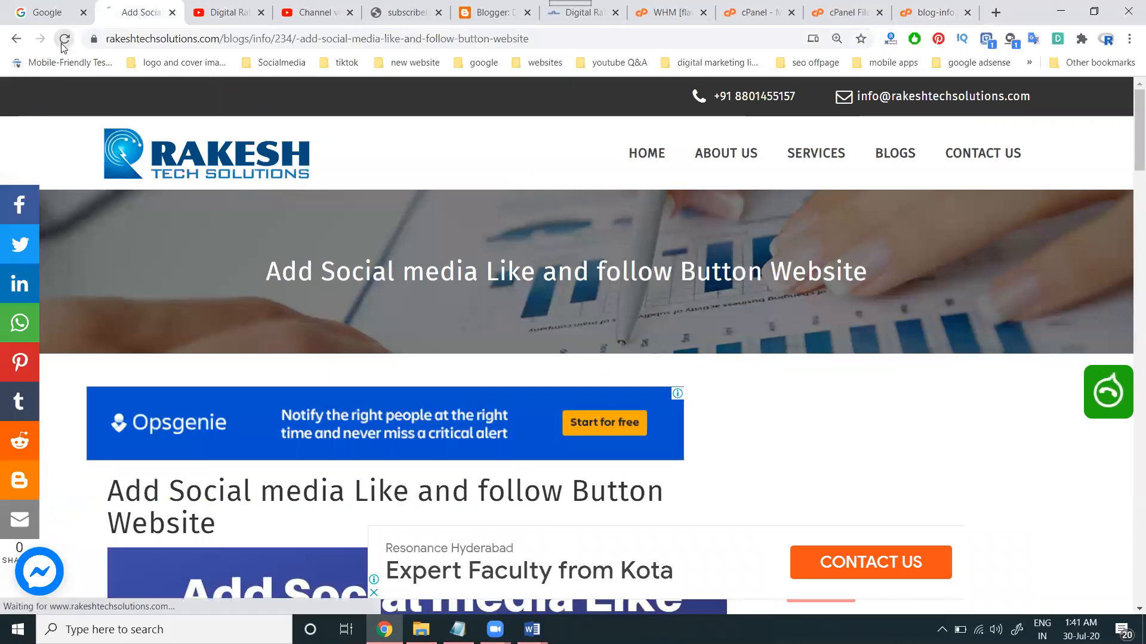